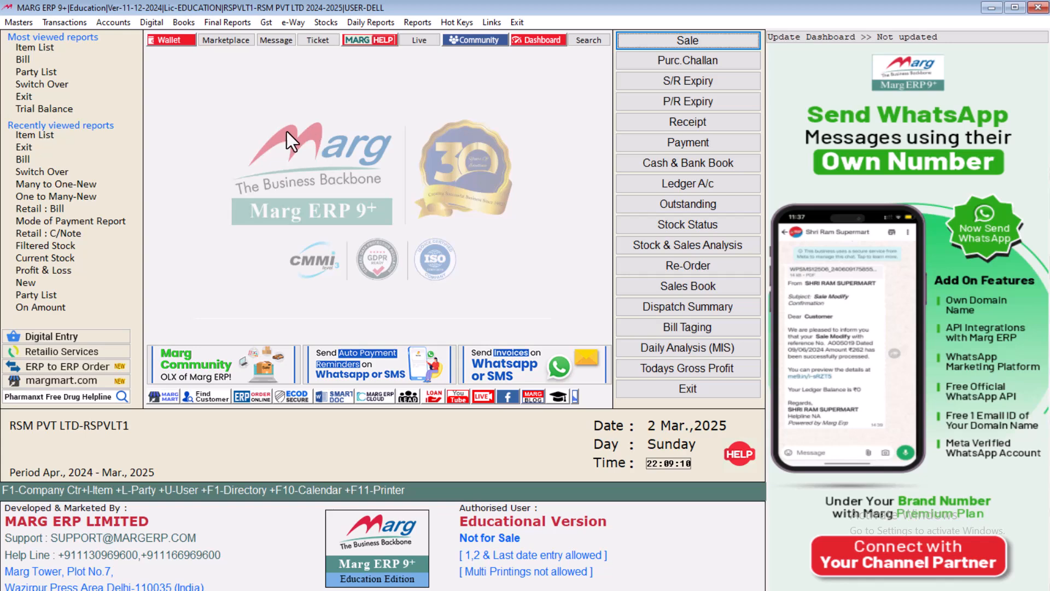
pyautogui.click(66, 22)
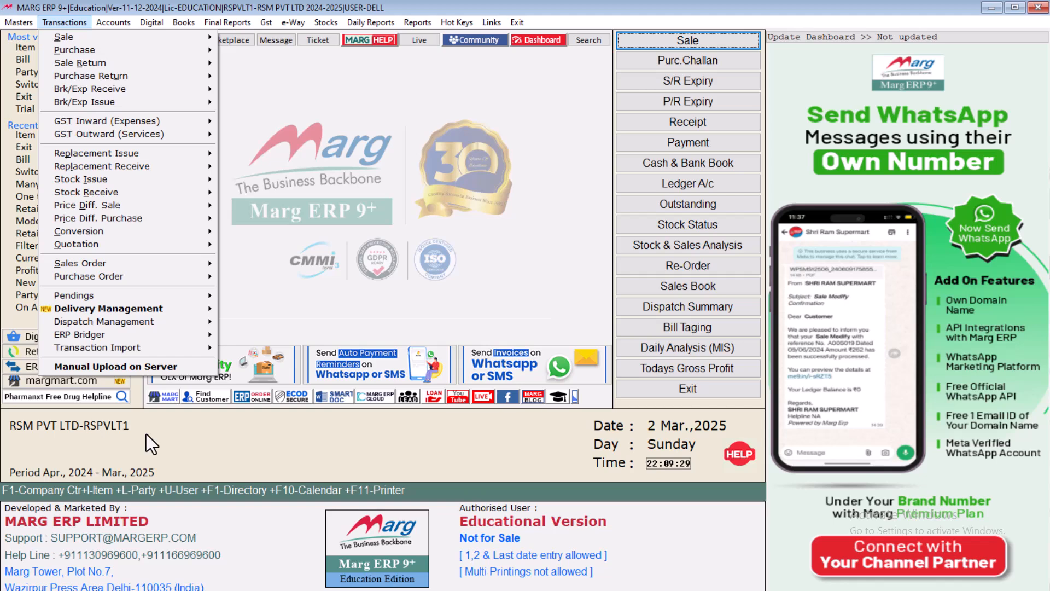
pyautogui.press('Escape')
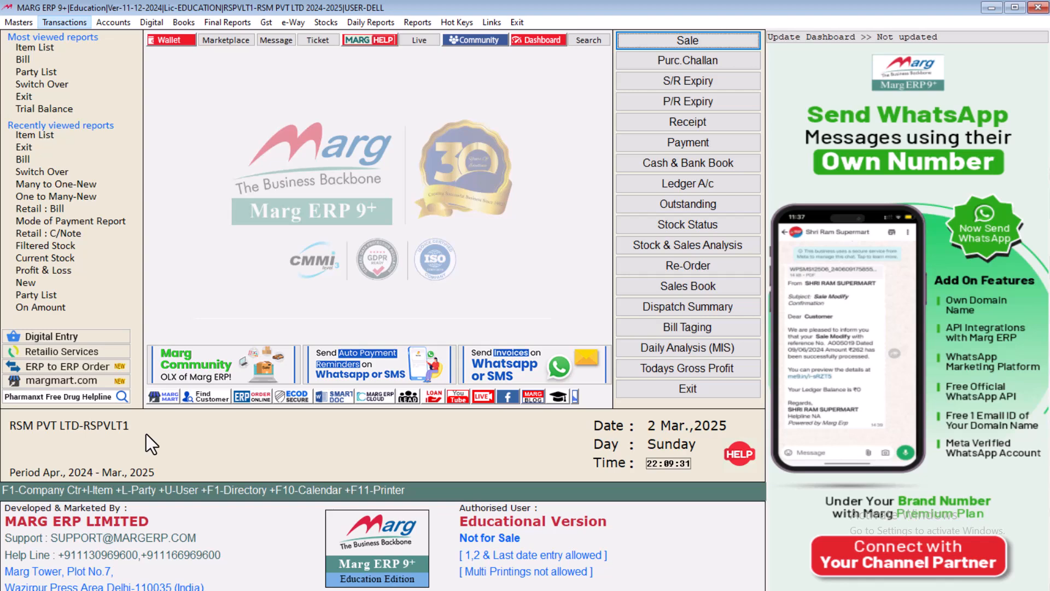
pyautogui.press('Escape')
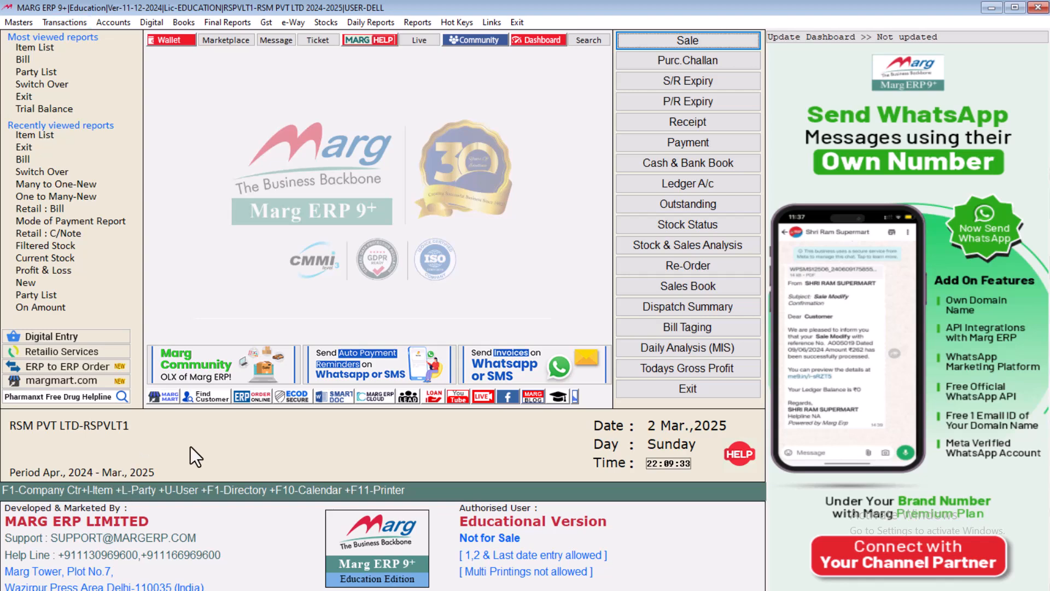
# Step: Search all control room settings for BOM
pyautogui.hotkey('ctrl', 'F12')
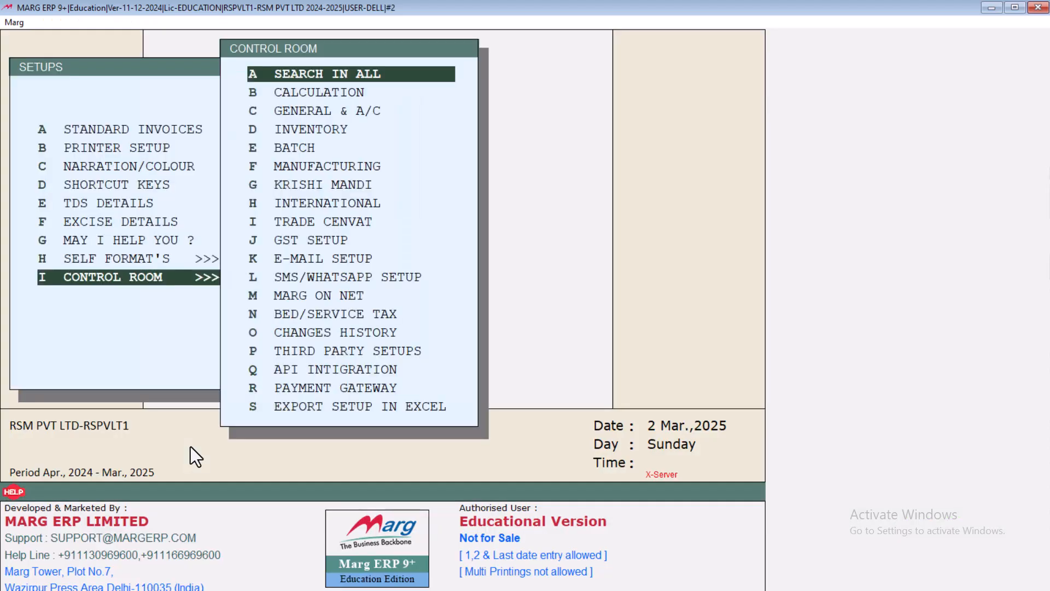
pyautogui.press('Return')
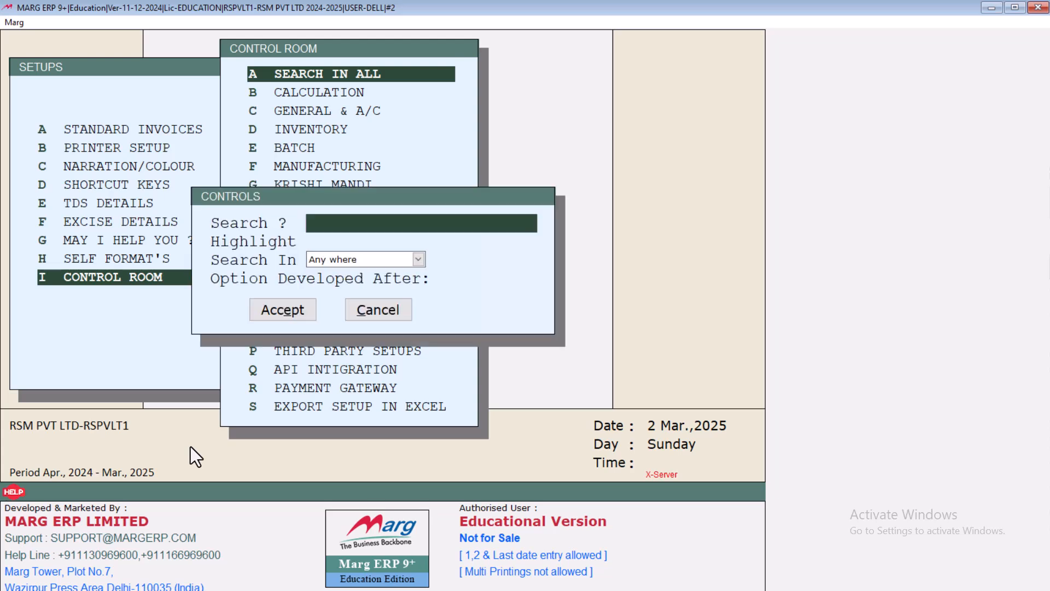
pyautogui.write('BOM')
pyautogui.press('Return')
pyautogui.press('Return')
pyautogui.press('Return')
pyautogui.press('Return')
pyautogui.press('Return')
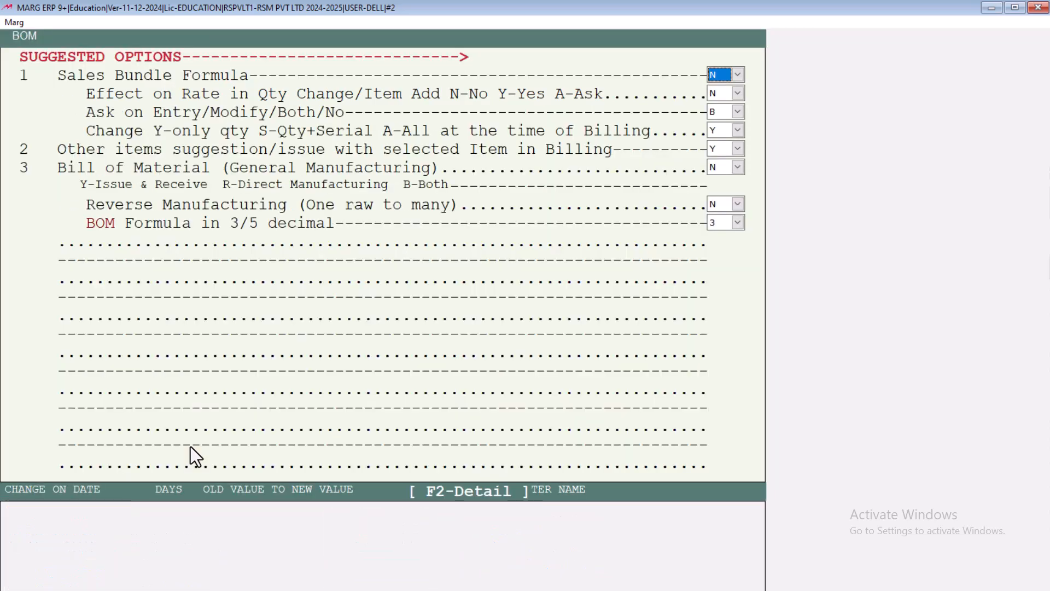
# Step: Set the Bill of Material (General Manufacturing) option to Y for issue and receive
pyautogui.press('Return')
pyautogui.press('Return')
pyautogui.press('Return')
pyautogui.press('Return')
pyautogui.press('Return')
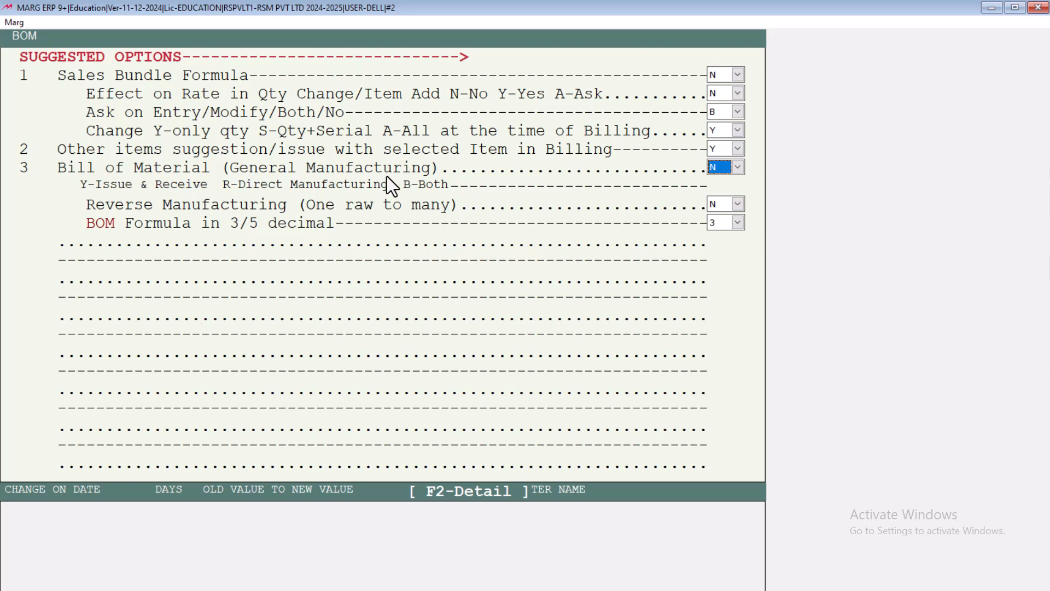
pyautogui.press('y')
pyautogui.press('Return')
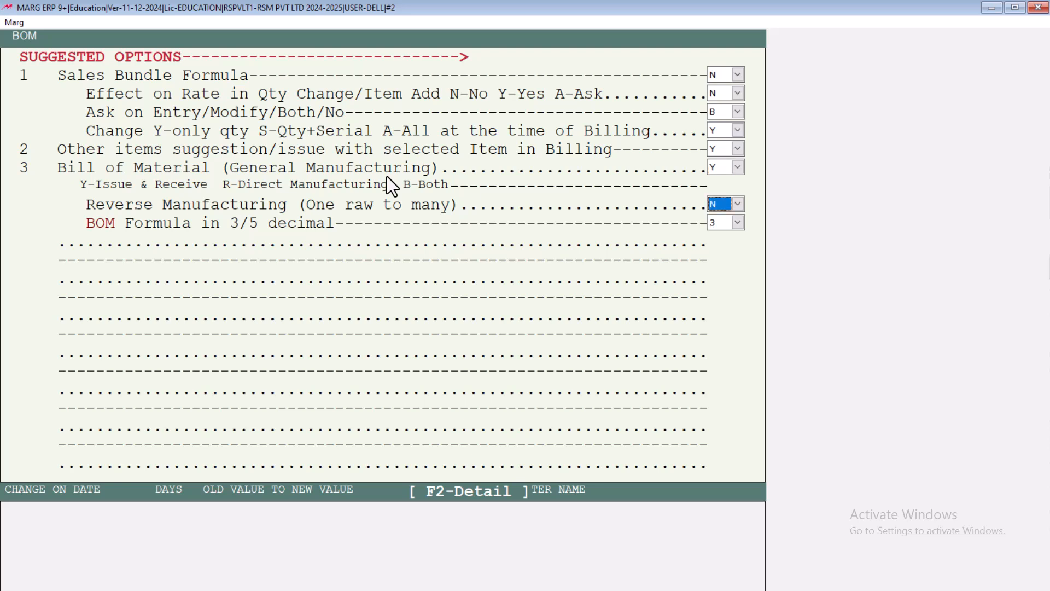
# Step: Review the available values of the Bill of Material (General Manufacturing) option, keeping Y
pyautogui.click(723, 168)
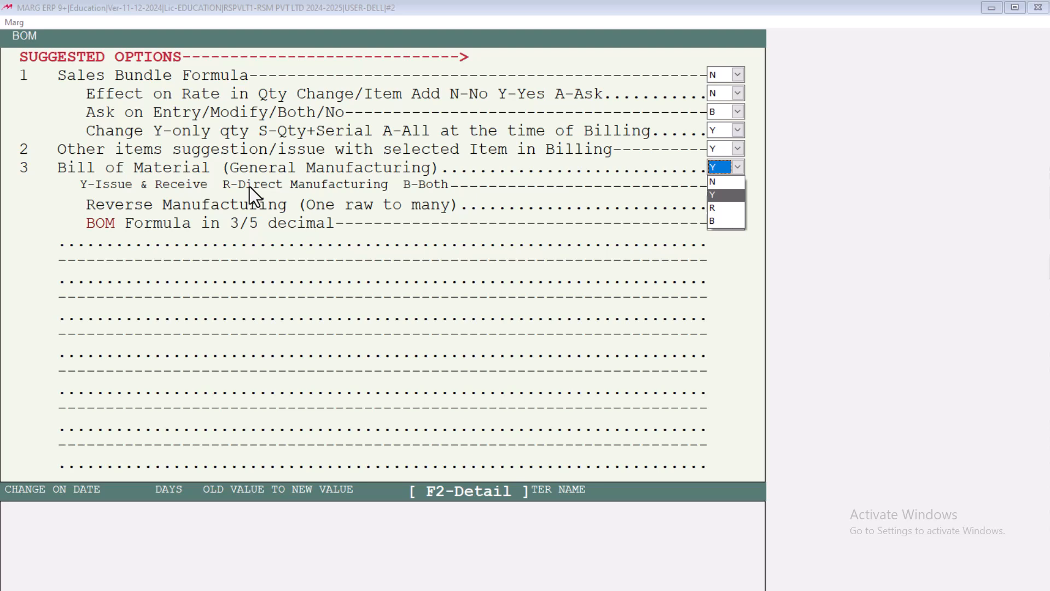
pyautogui.press('Down')
pyautogui.press('Down')
pyautogui.press('Up')
pyautogui.press('Up')
pyautogui.press('Return')
pyautogui.press('Return')
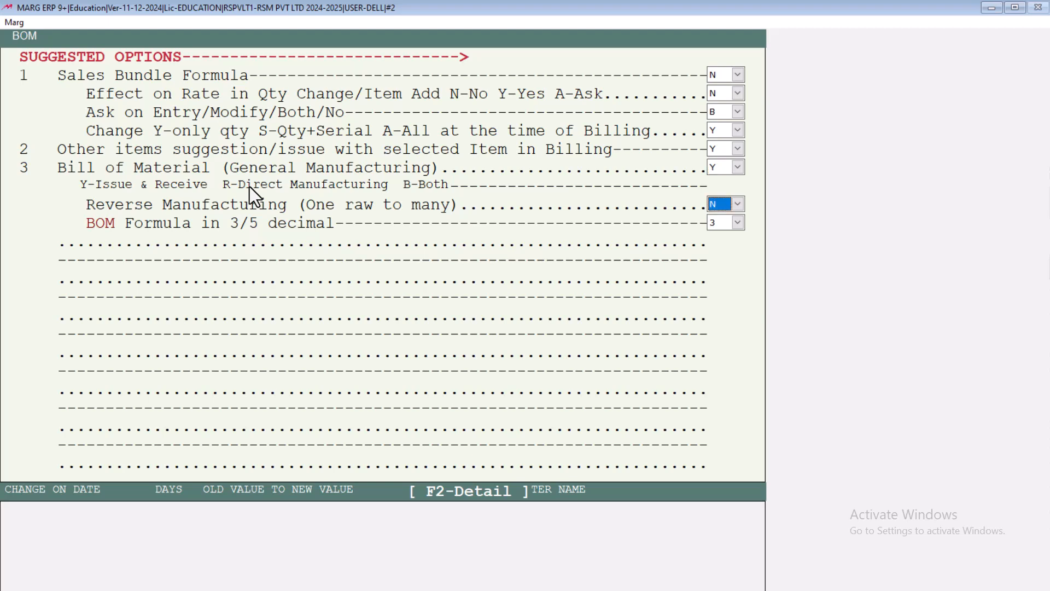
# Step: Leave the control room settings and save the changes
pyautogui.press('Escape')
pyautogui.press('Right')
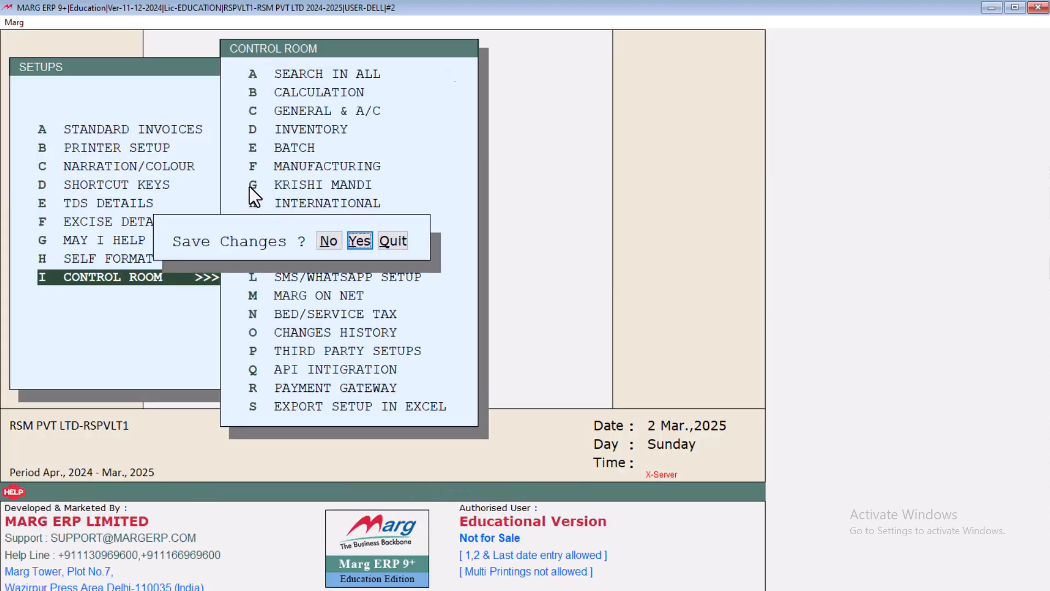
pyautogui.press('Return')
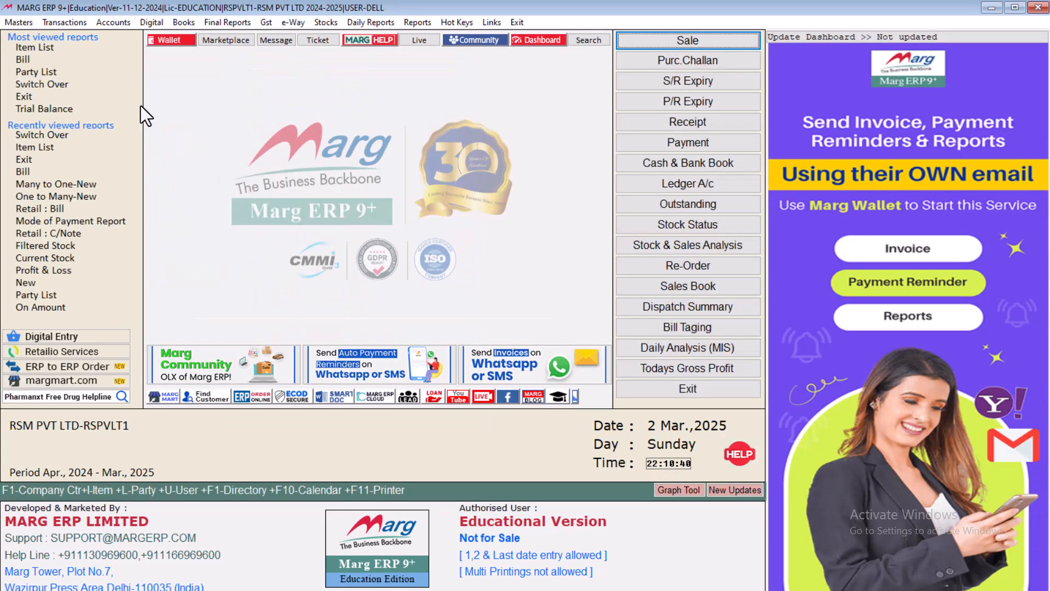
pyautogui.click(62, 24)
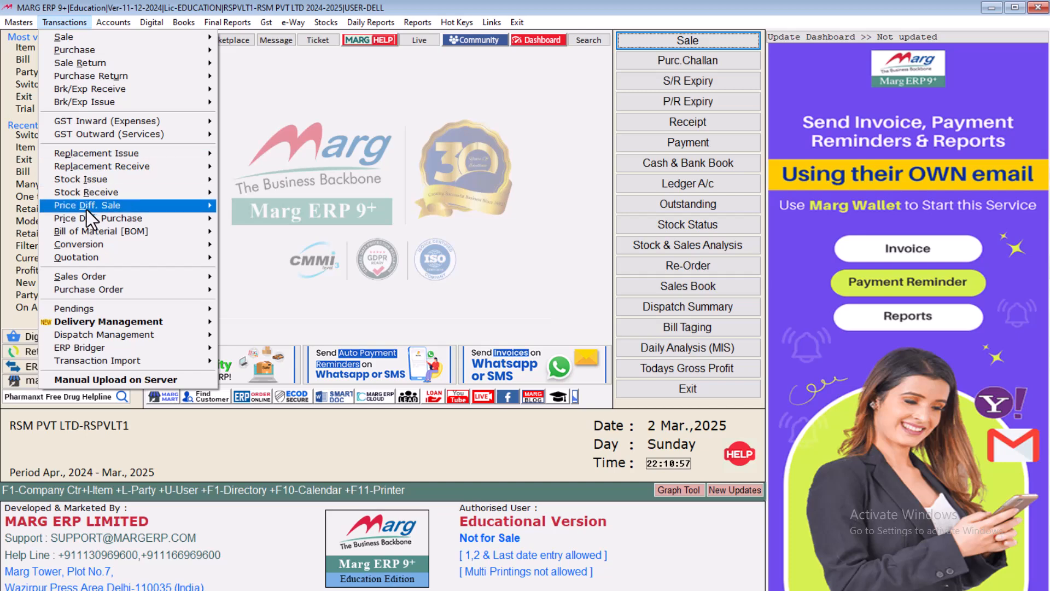
pyautogui.moveTo(103, 236)
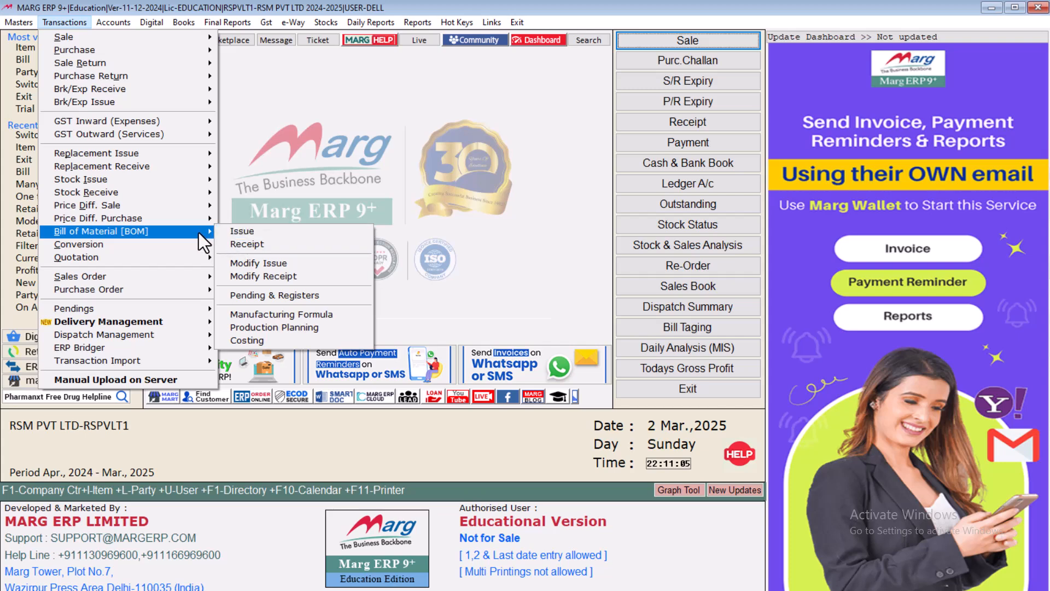
pyautogui.click(213, 451)
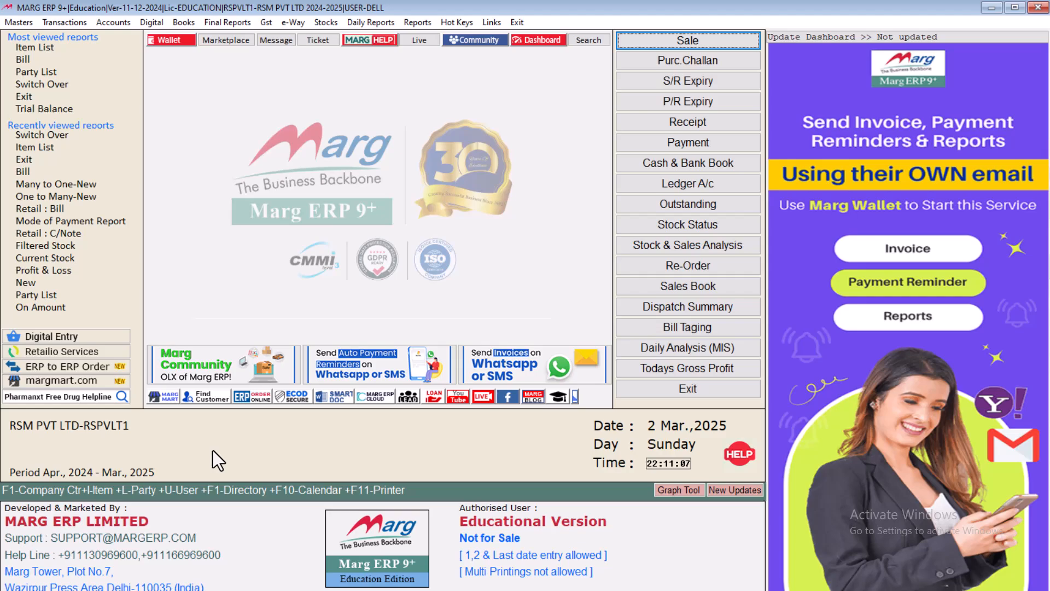
# Step: Start a new product in the item list, name it COMPUTER and keep PCS as its unit
pyautogui.hotkey('ctrl', 'i')
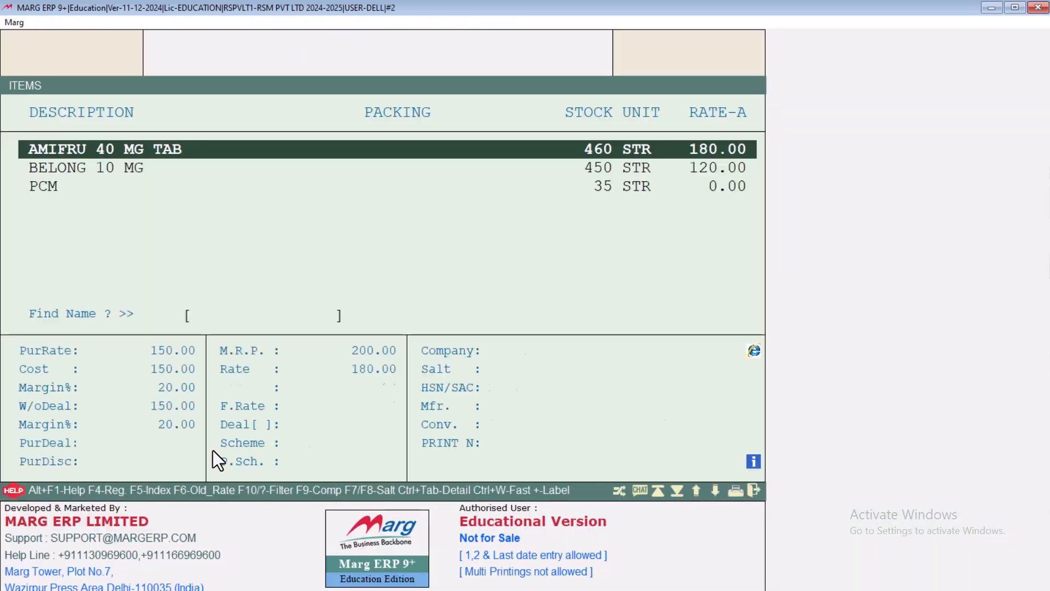
pyautogui.press('Down')
pyautogui.press('Down')
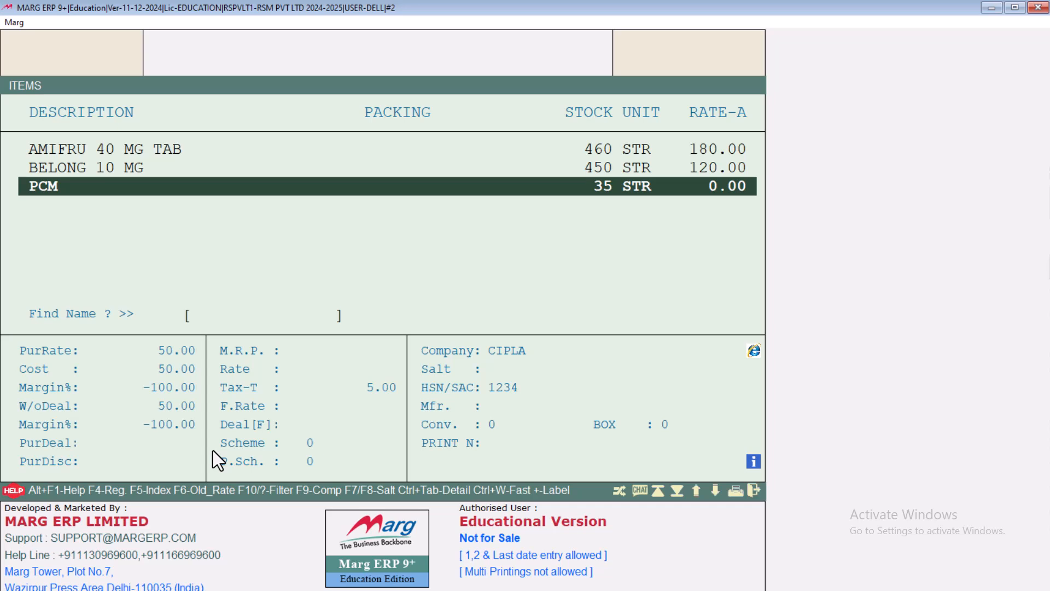
pyautogui.press('F2')
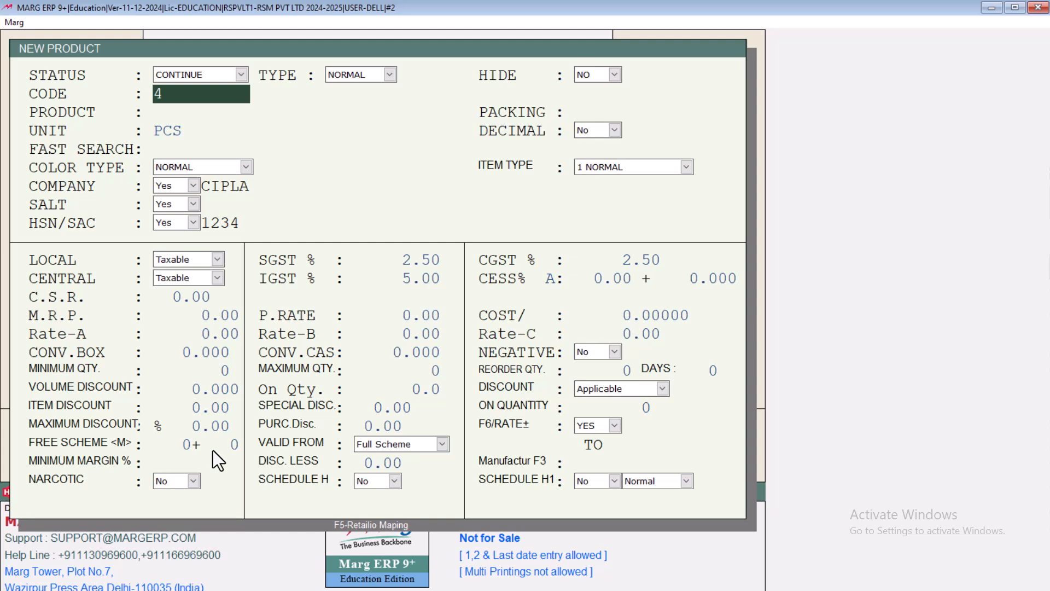
pyautogui.press('Return')
pyautogui.write('COMPUTER')
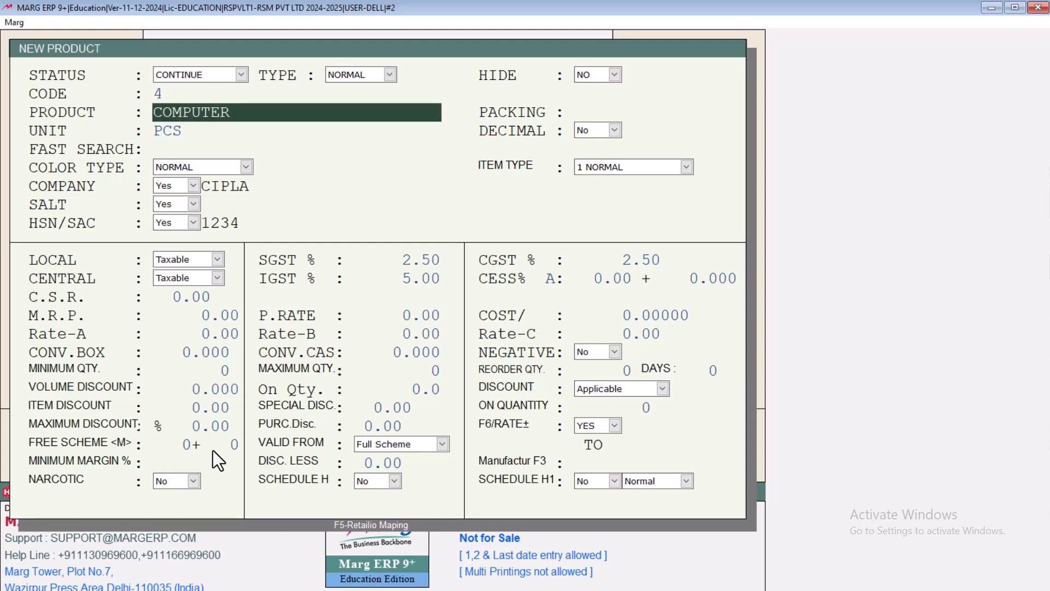
pyautogui.press('Return')
pyautogui.press('Return')
pyautogui.press('Return')
pyautogui.press('Return')
pyautogui.press('Return')
pyautogui.press('Return')
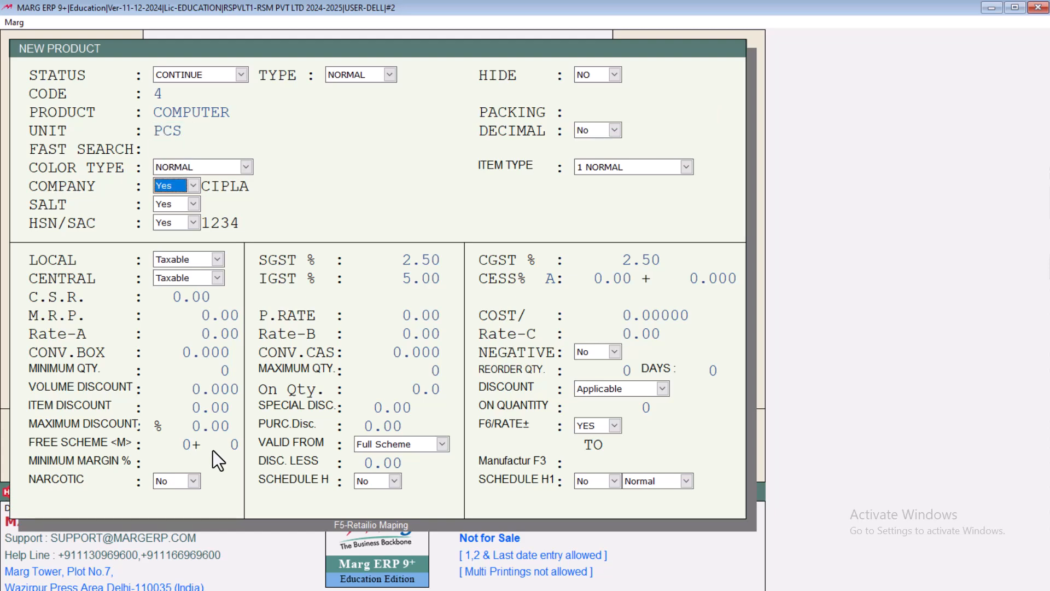
# Step: Create a new company named LG and assign it to the COMPUTER product
pyautogui.press('Return')
pyautogui.press('F2')
pyautogui.write('LG')
pyautogui.press('Return')
pyautogui.press('Return')
pyautogui.press('Return')
pyautogui.press('Return')
pyautogui.press('Return')
pyautogui.press('Return')
pyautogui.press('Down')
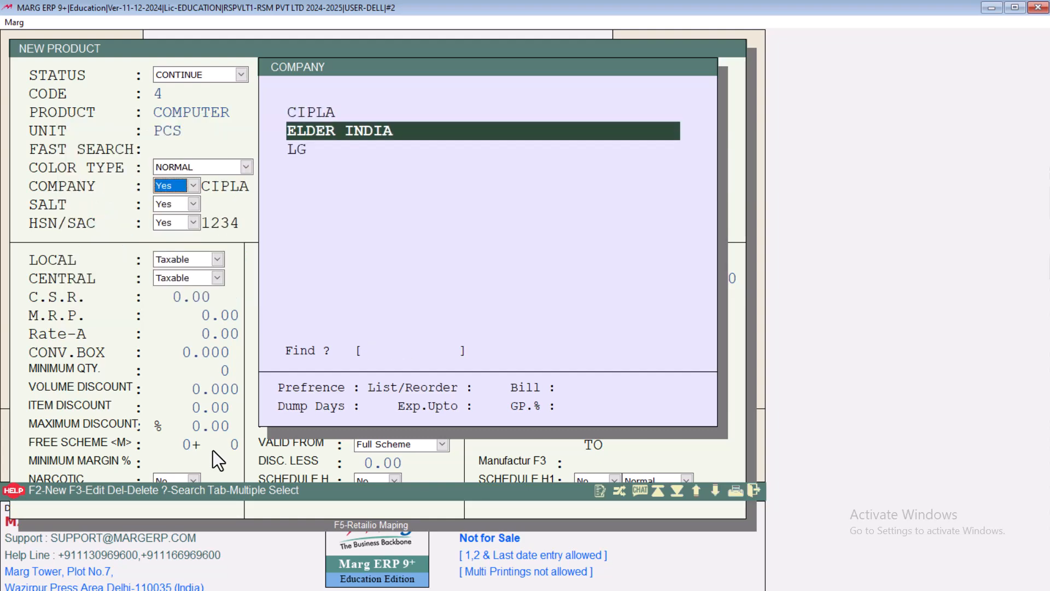
pyautogui.press('Down')
pyautogui.press('Return')
# Step: Create HSN/SAC code 15698 with SGST 9% and assign it to the COMPUTER product
pyautogui.press('Return')
pyautogui.press('Return')
pyautogui.press('Return')
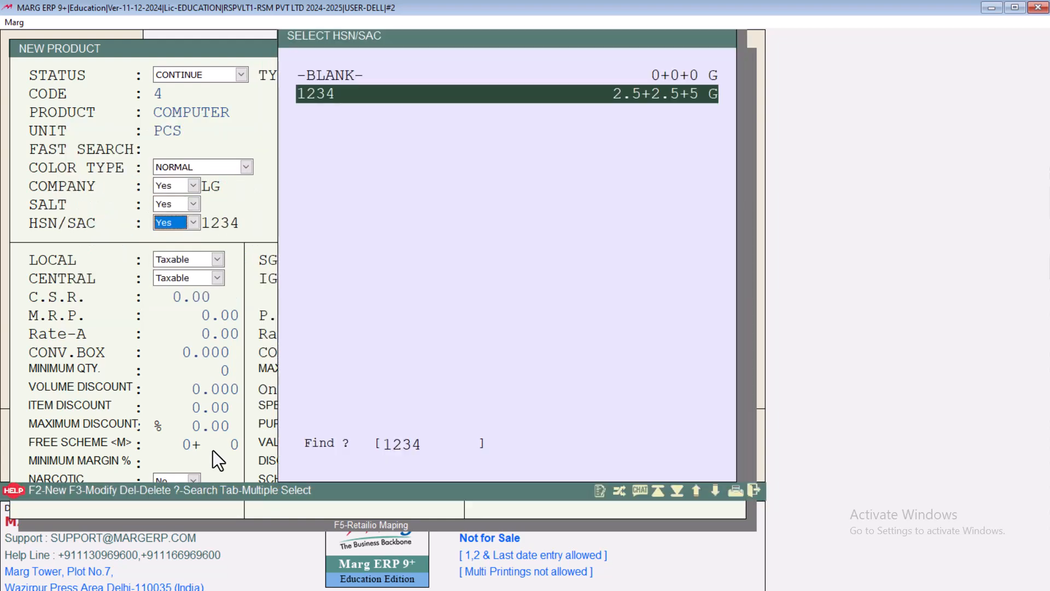
pyautogui.press('F2')
pyautogui.write('15698')
pyautogui.press('Return')
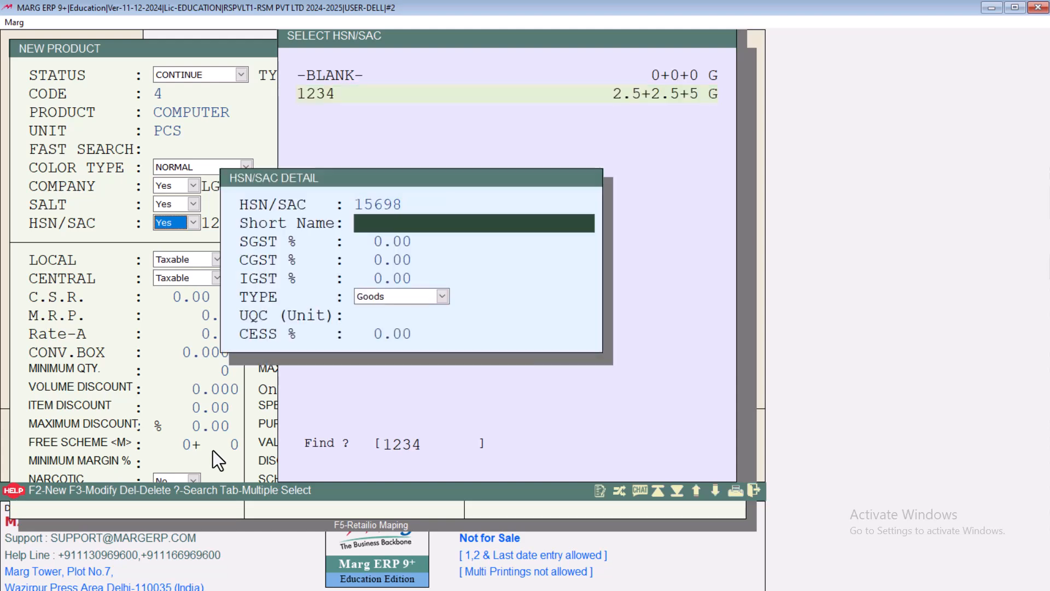
pyautogui.press('Return')
pyautogui.write('9')
pyautogui.press('Return')
pyautogui.press('Return')
pyautogui.press('Return')
pyautogui.press('Return')
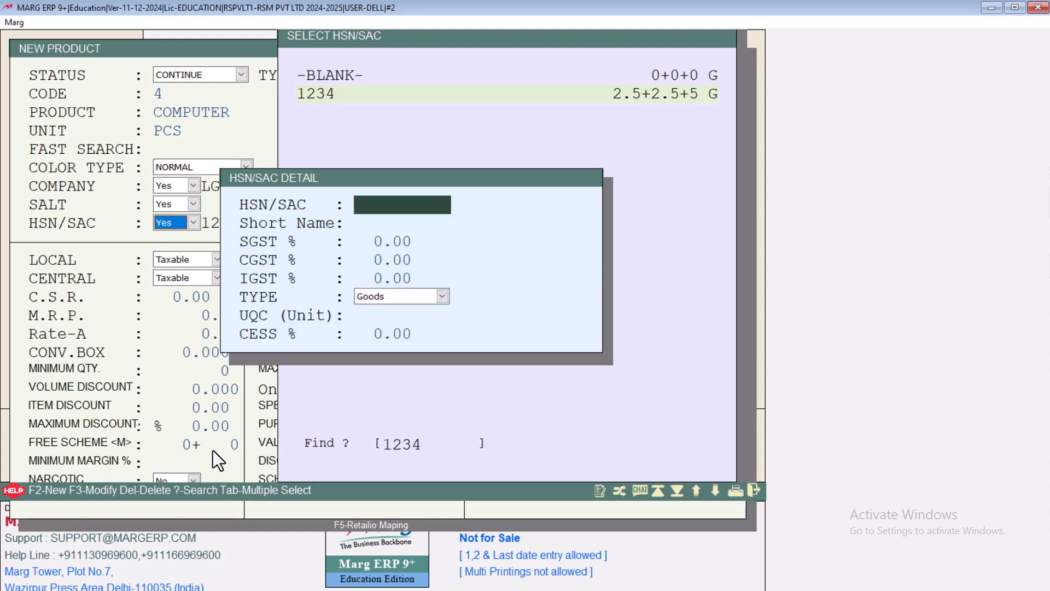
pyautogui.press('Escape')
pyautogui.press('Return')
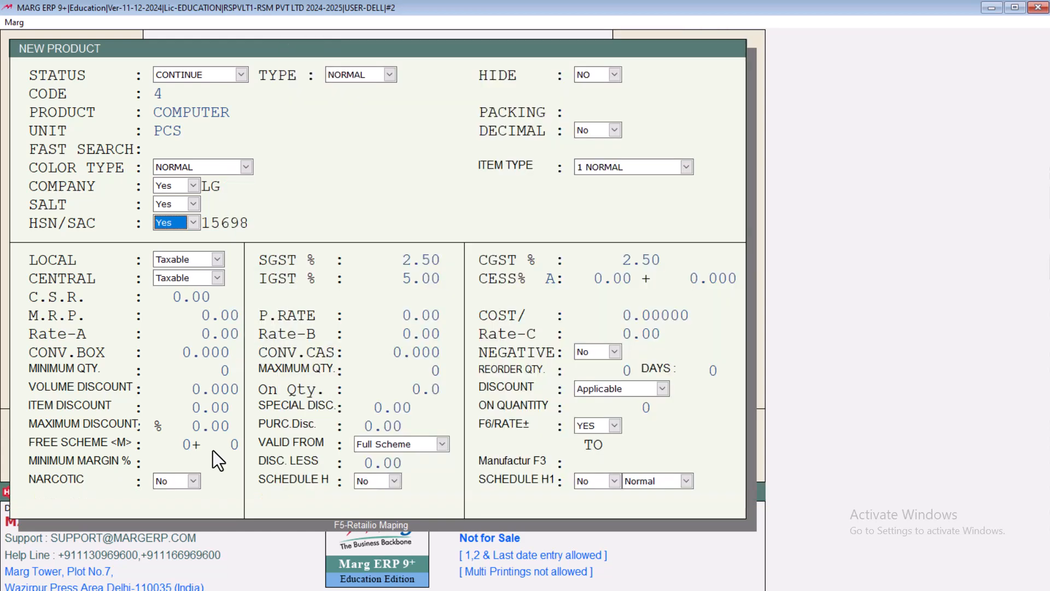
# Step: Accept the tax rates for COMPUTER, leave its M.R.P. and purchase rate at zero, and save the product
pyautogui.press('Return')
pyautogui.press('Return')
pyautogui.press('Return')
pyautogui.press('Return')
pyautogui.press('Return')
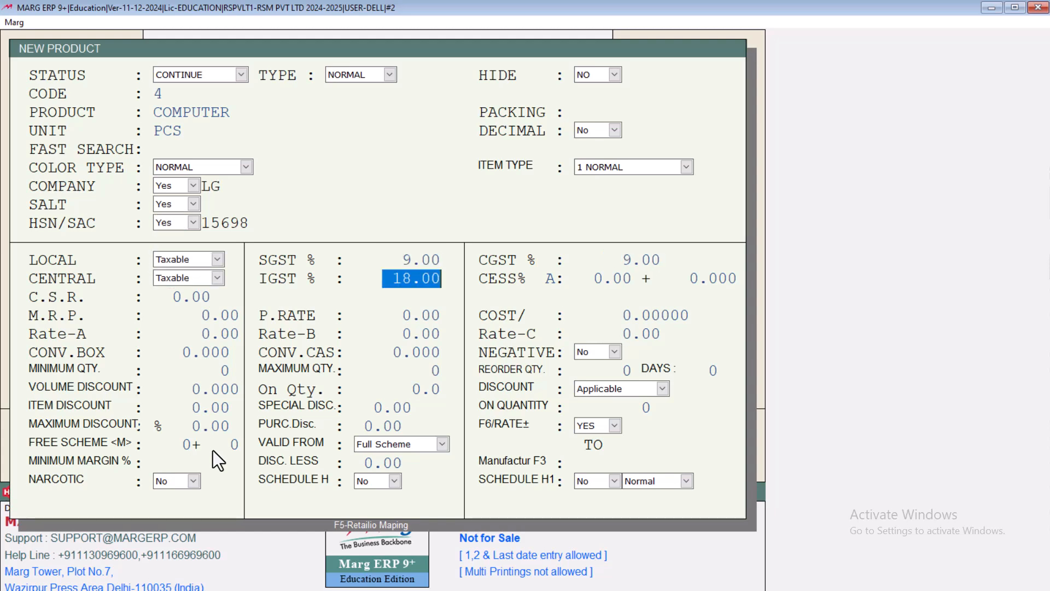
pyautogui.press('Return')
pyautogui.press('Return')
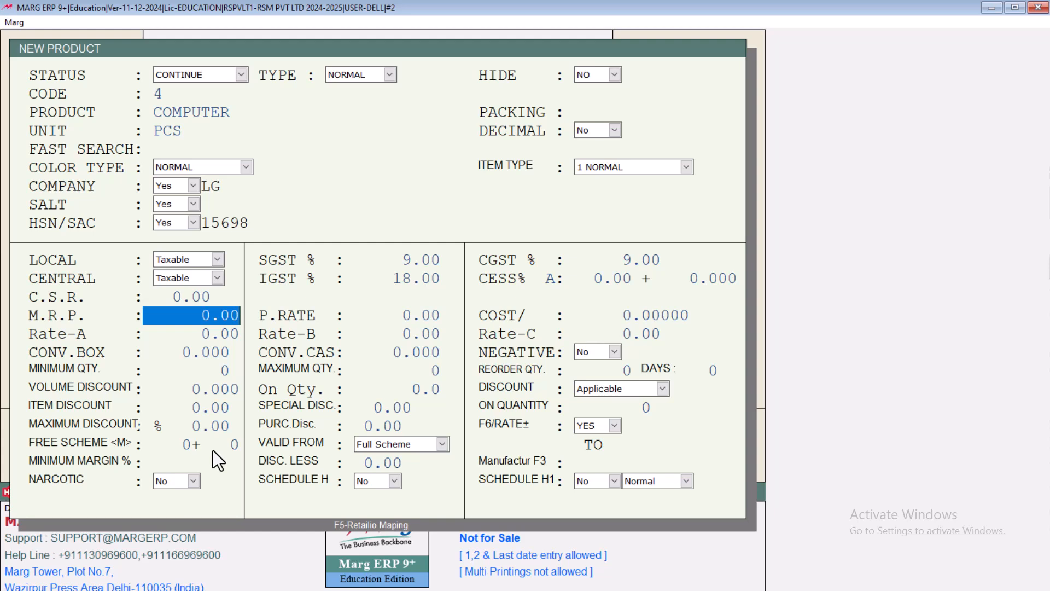
pyautogui.press('Return')
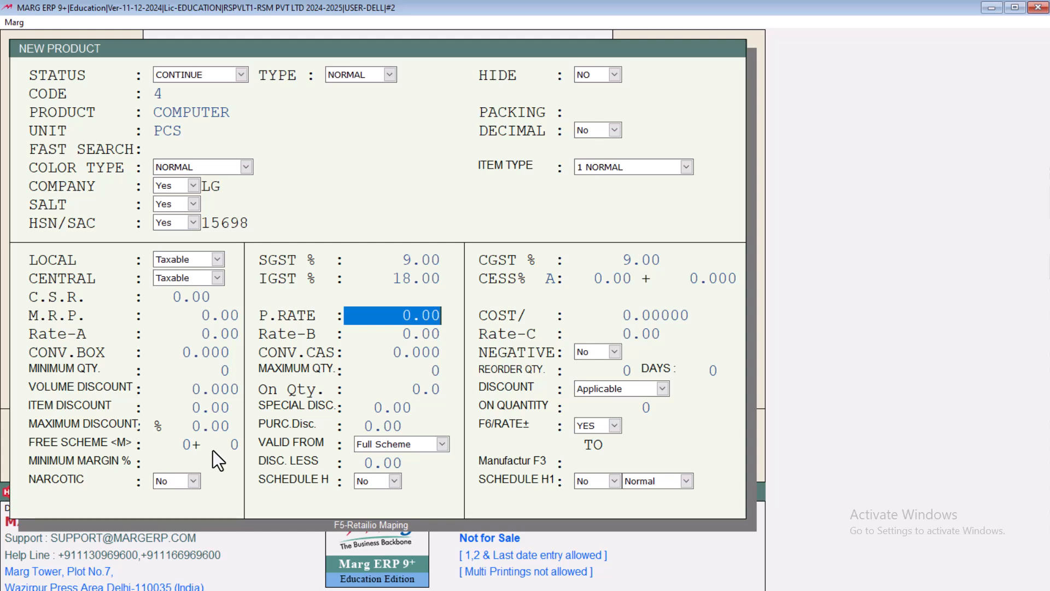
pyautogui.press('pagedown')
pyautogui.press('Return')
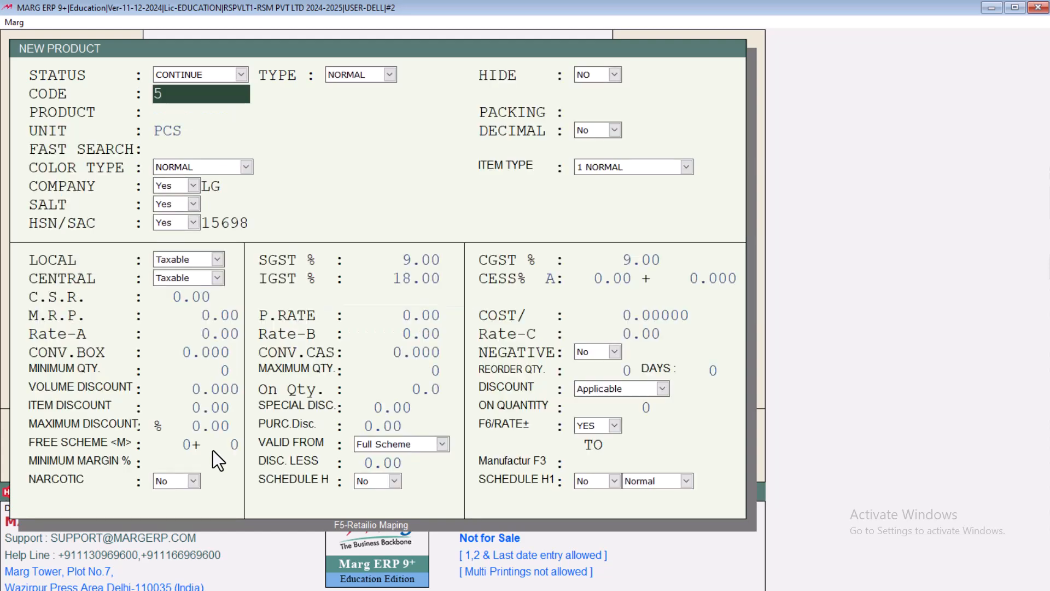
# Step: Name the next new product MONITER and keep PCS as its unit
pyautogui.press('Return')
pyautogui.write('MONITER')
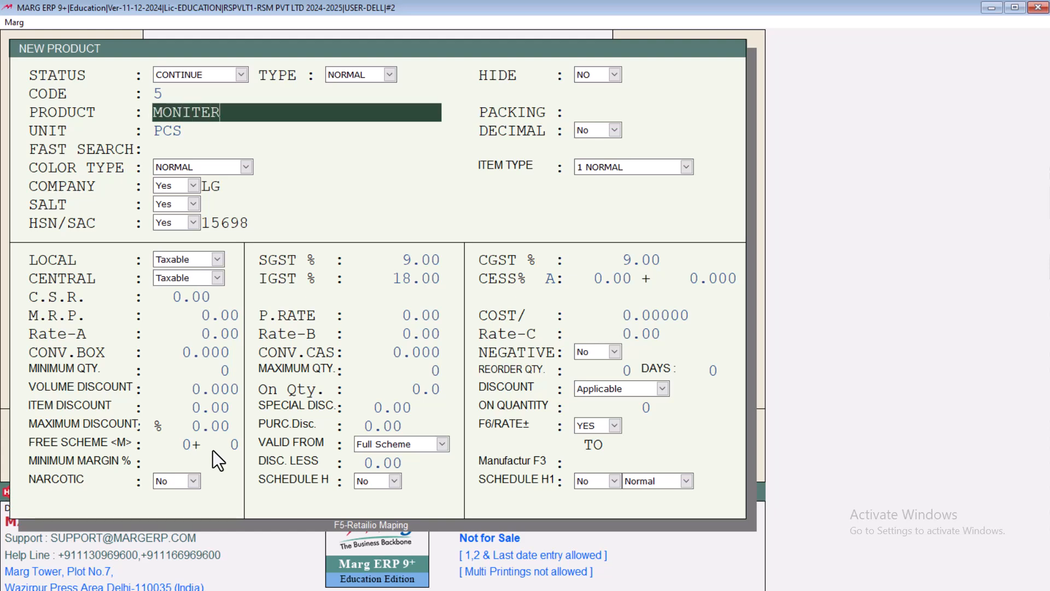
pyautogui.press('Return')
pyautogui.press('Return')
pyautogui.press('Return')
pyautogui.press('Return')
pyautogui.press('Return')
pyautogui.press('Return')
pyautogui.press('Return')
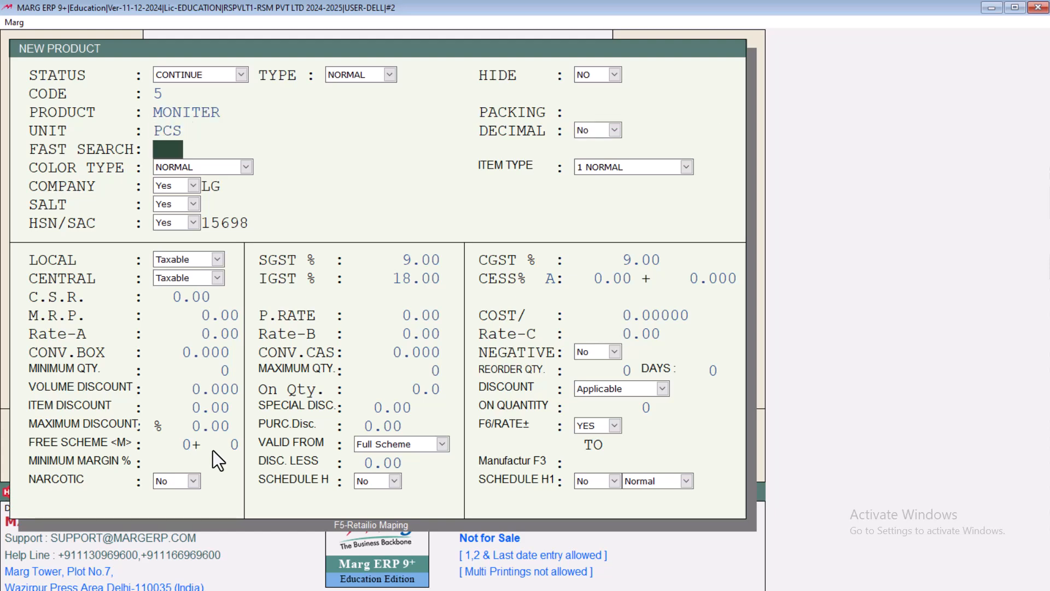
# Step: Keep company LG, HSN/SAC 15698 and the 9% SGST, 9% CGST and 18% IGST rates for MONITER
pyautogui.press('Return')
pyautogui.press('Return')
pyautogui.press('Return')
pyautogui.press('Return')
pyautogui.press('Return')
pyautogui.press('Return')
pyautogui.press('Return')
pyautogui.press('Return')
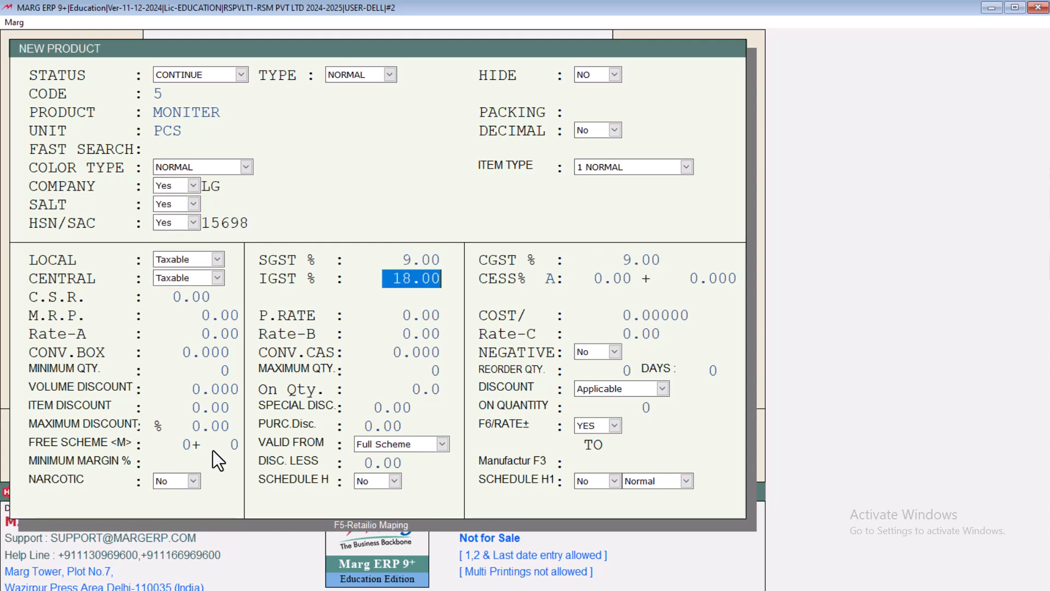
pyautogui.press('Return')
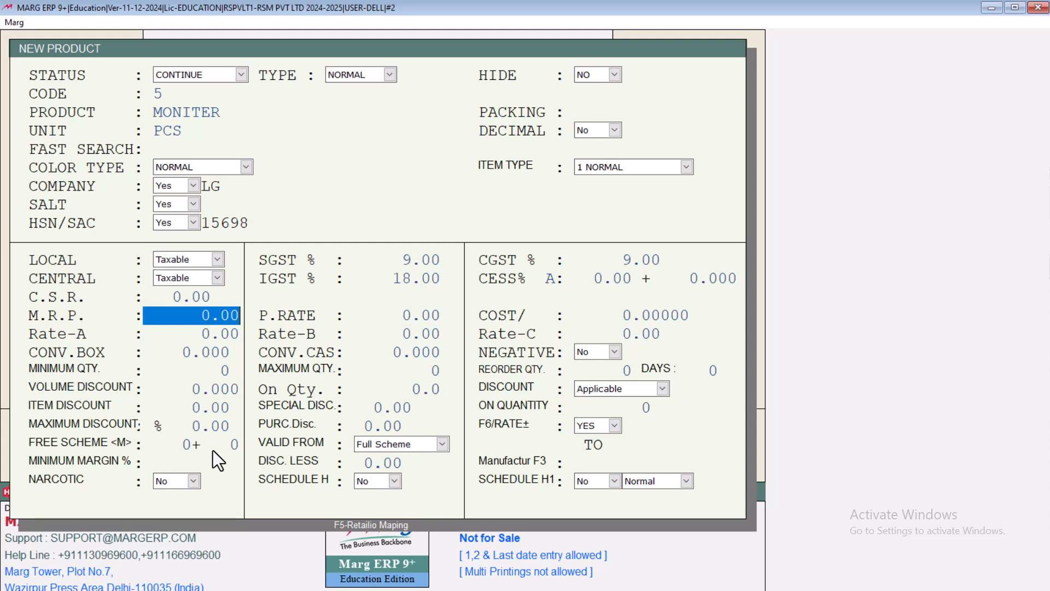
# Step: Set MONITER's M.R.P. to 5000, purchase rate to 2000 and Rate-A to 6000, and save the product
pyautogui.write('5000 .')
pyautogui.press('Return')
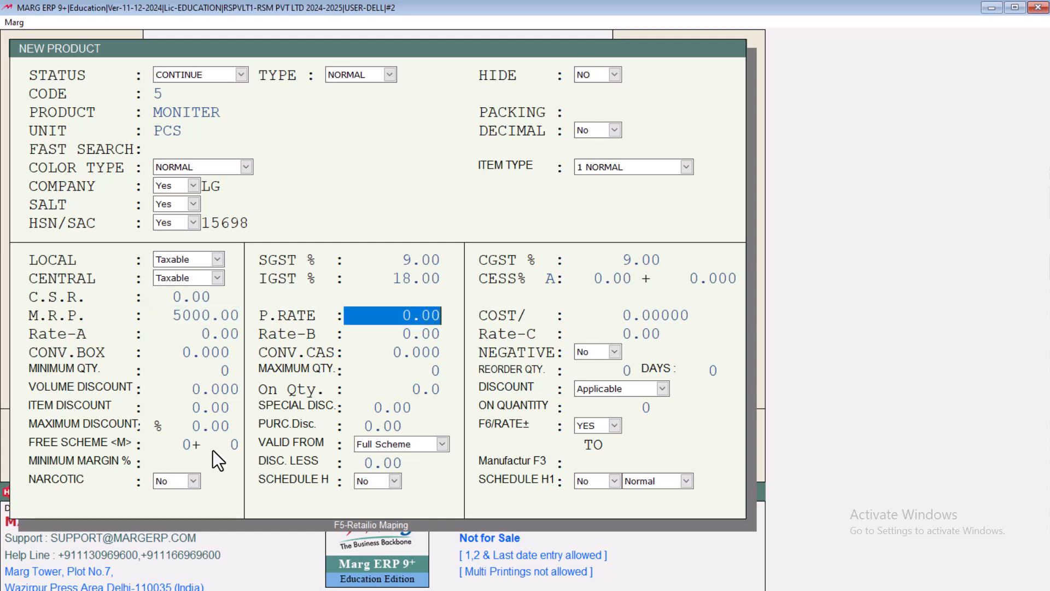
pyautogui.write('2000 .')
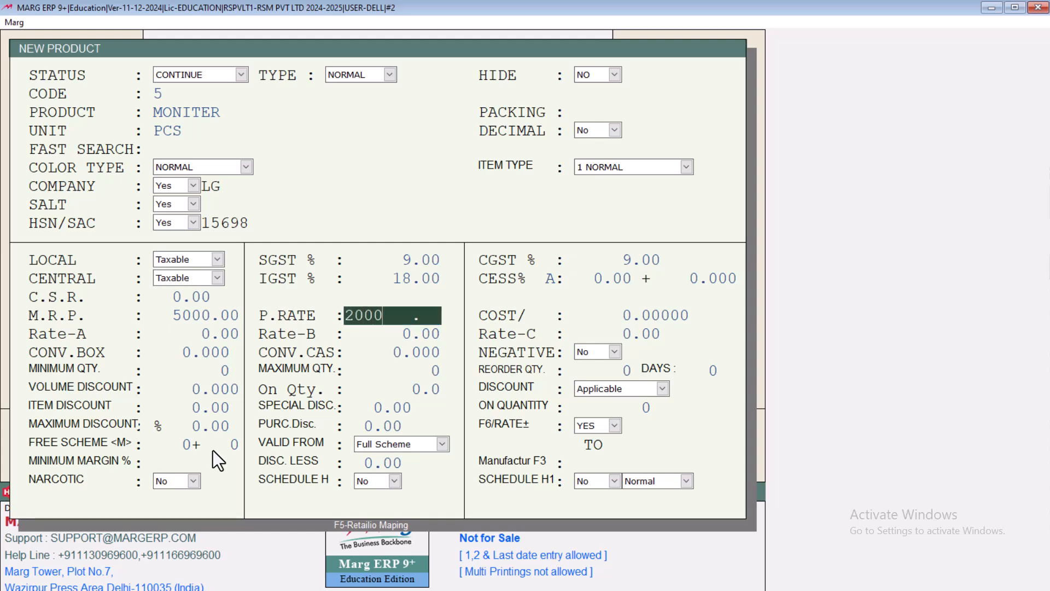
pyautogui.press('Return')
pyautogui.press('Return')
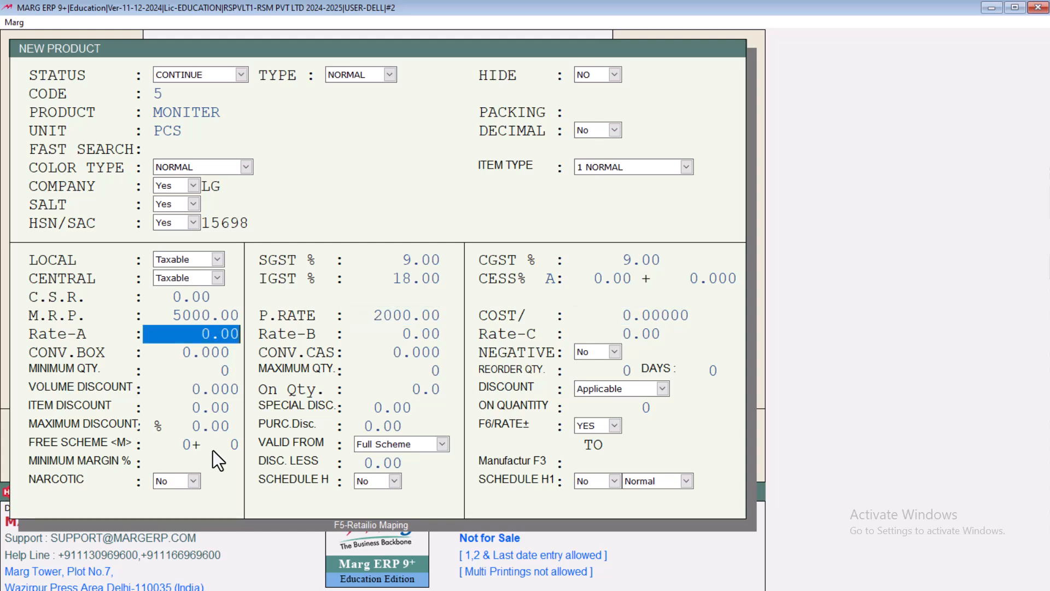
pyautogui.write('6000 .')
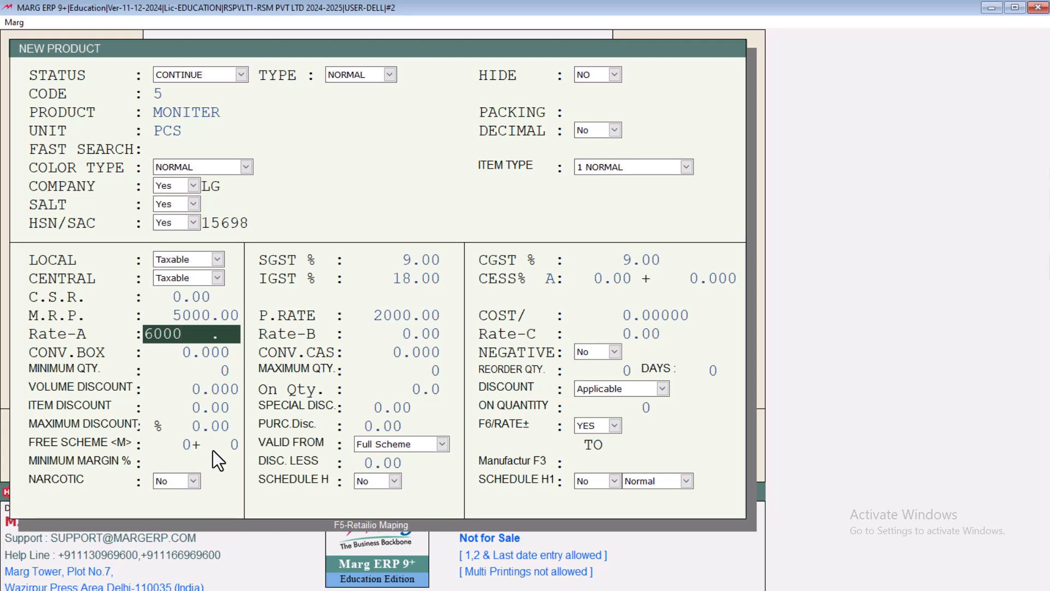
pyautogui.press('Return')
pyautogui.press('Return')
pyautogui.press('Return')
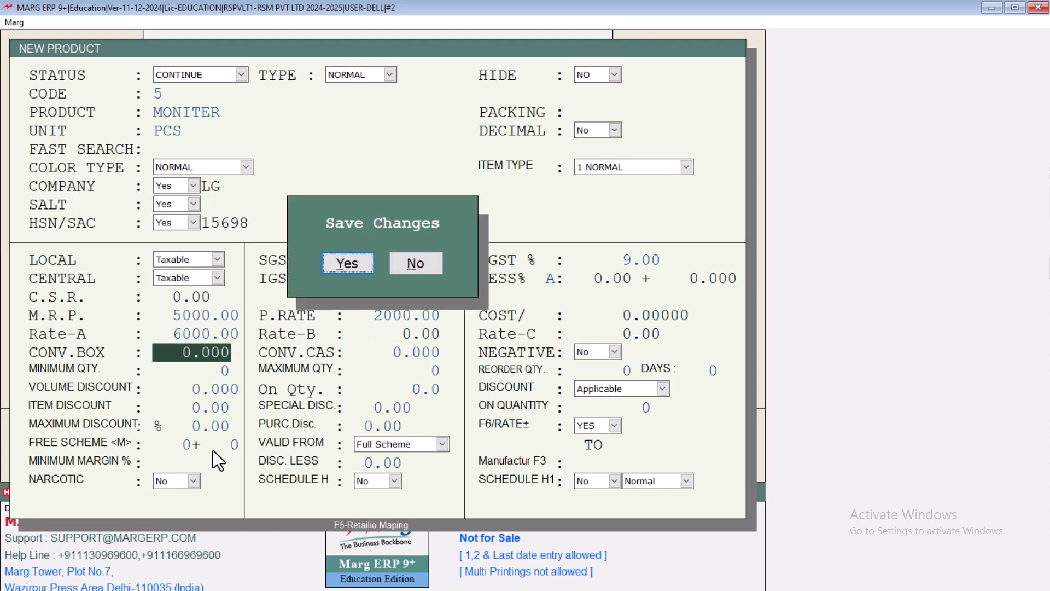
pyautogui.press('Return')
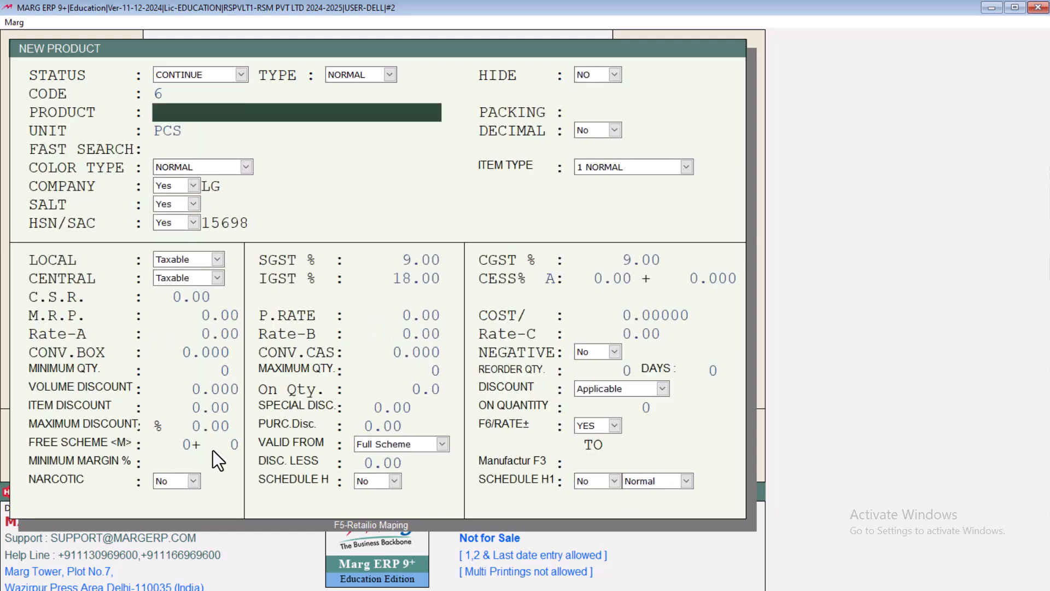
# Step: Name the next new product KEYBOARD and keep PCS as its unit
pyautogui.write('KEYBOARD')
pyautogui.press('Return')
pyautogui.press('Return')
pyautogui.press('Return')
pyautogui.press('Return')
pyautogui.press('Return')
pyautogui.press('Return')
pyautogui.press('Return')
pyautogui.press('Return')
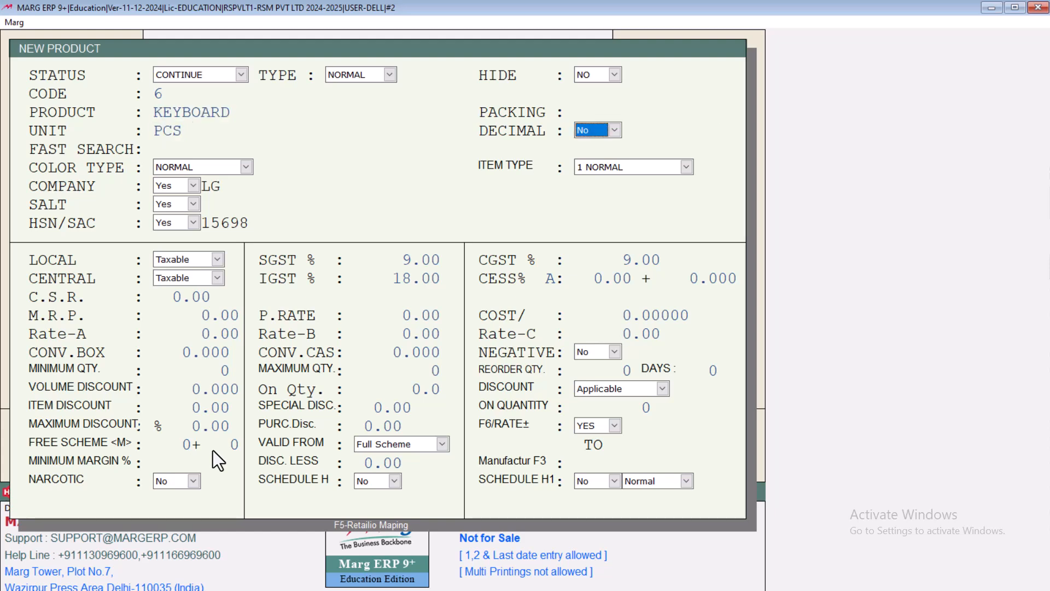
# Step: Keep company LG, HSN/SAC 15698 and the 9% SGST, 9% CGST and 18% IGST rates for KEYBOARD
pyautogui.press('Return')
pyautogui.press('Return')
pyautogui.press('Return')
pyautogui.press('Return')
pyautogui.press('Return')
pyautogui.press('Return')
pyautogui.press('Return')
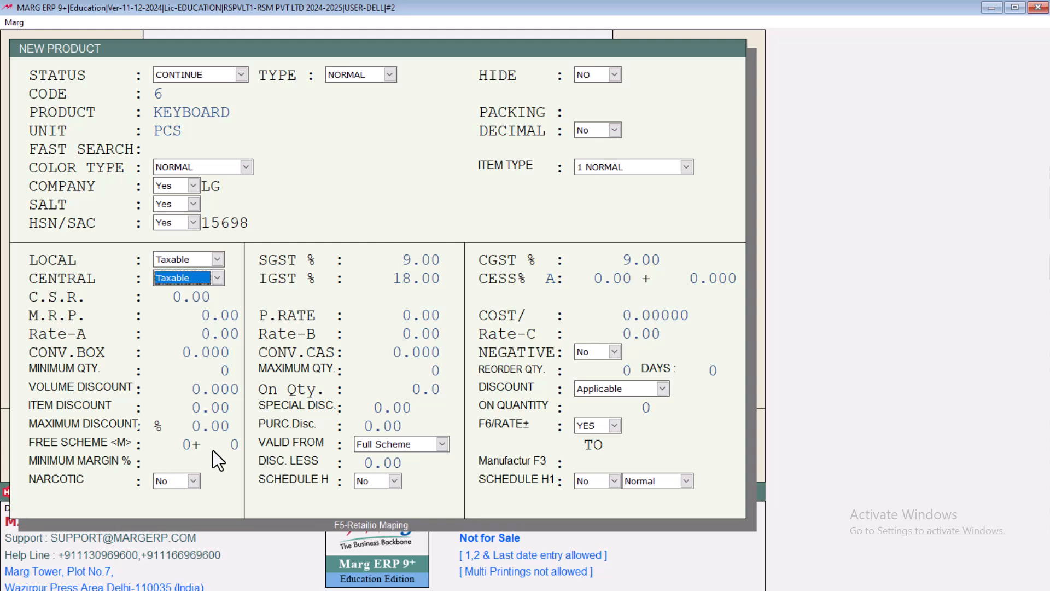
pyautogui.press('Return')
pyautogui.press('Up')
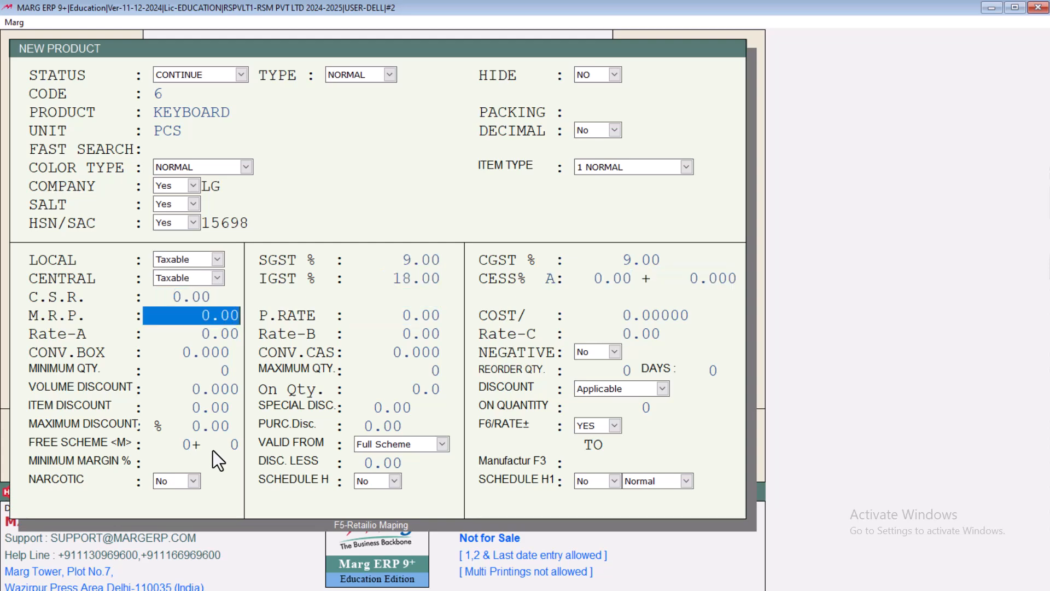
# Step: Set KEYBOARD's M.R.P. to 500, purchase rate to 300 and Rate-A to 400, and save the product
pyautogui.write('500 .')
pyautogui.press('Return')
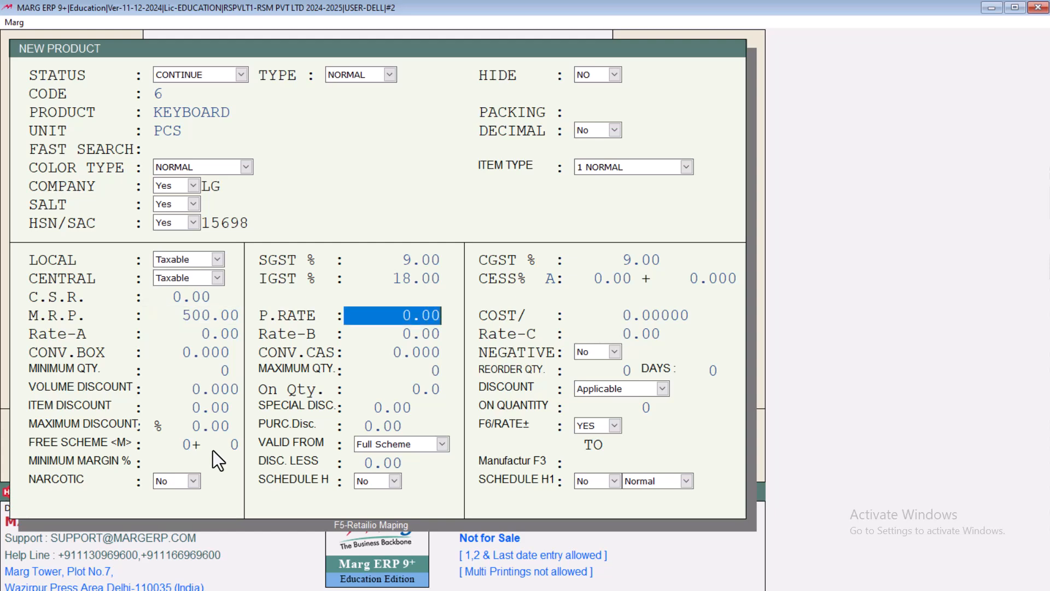
pyautogui.write('300 .')
pyautogui.press('Return')
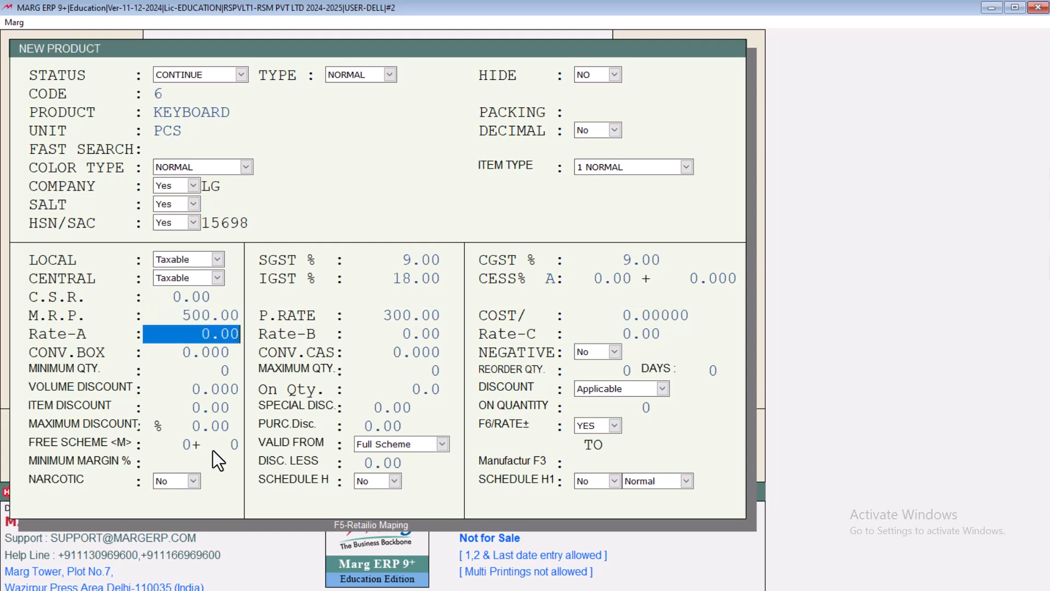
pyautogui.write('400')
pyautogui.press('Return')
pyautogui.press('Return')
pyautogui.press('Return')
pyautogui.press('Escape')
pyautogui.press('Return')
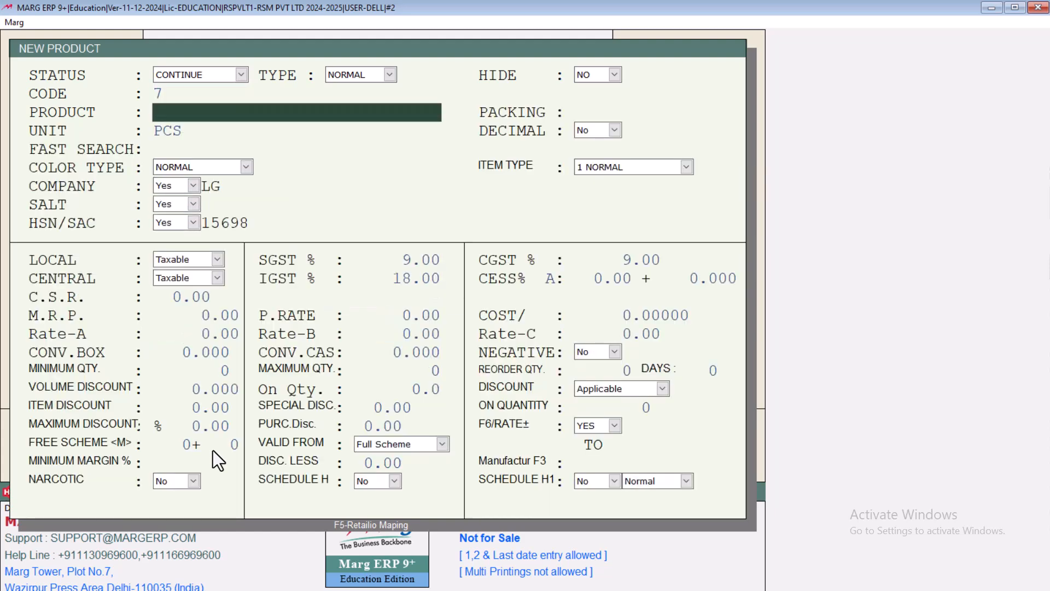
# Step: Name the next new product MOUSE, keeping PCS as its unit and LG as its company
pyautogui.write('MOUSE')
pyautogui.press('Return')
pyautogui.press('Return')
pyautogui.press('Return')
pyautogui.press('Return')
pyautogui.press('Return')
pyautogui.press('Return')
pyautogui.press('Return')
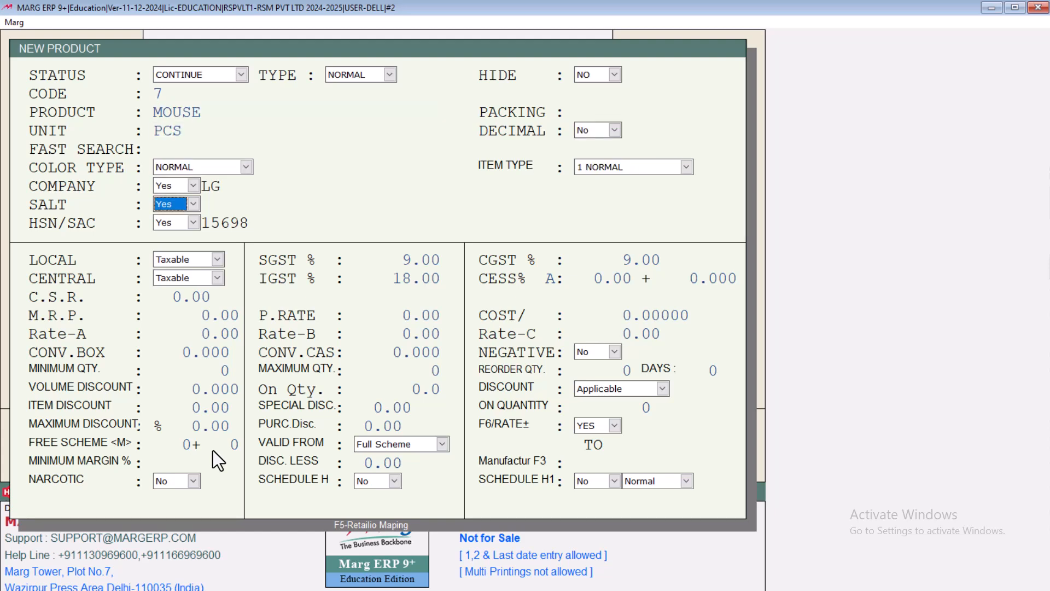
# Step: Keep HSN/SAC 15698 and the 9% SGST, 9% CGST and 18% IGST rates for MOUSE
pyautogui.press('Return')
pyautogui.press('Return')
pyautogui.press('Return')
pyautogui.press('Return')
pyautogui.press('Return')
pyautogui.press('Return')
pyautogui.press('Return')
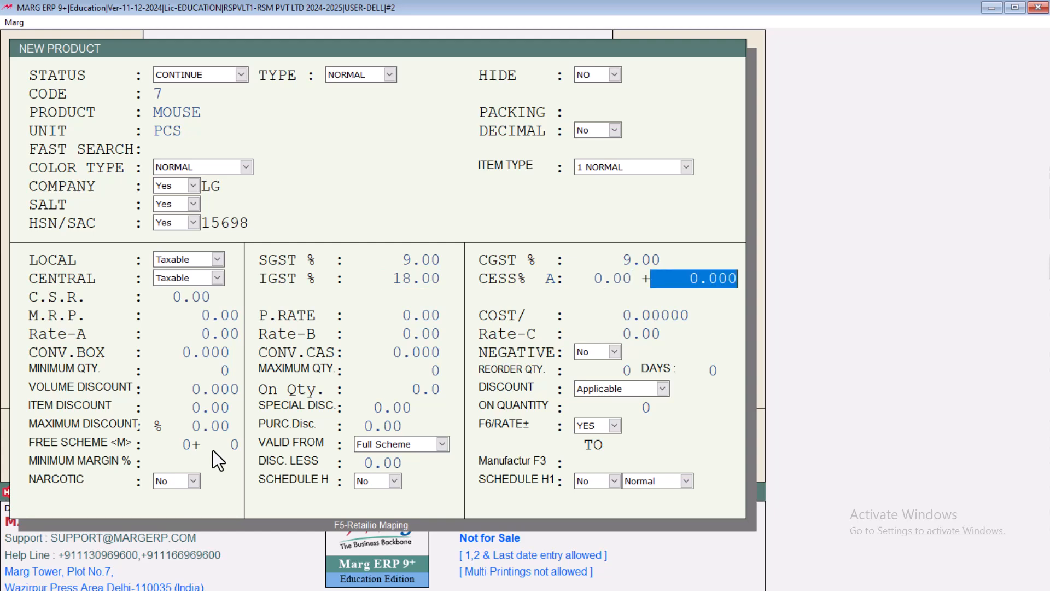
pyautogui.press('Return')
# Step: Set MOUSE's M.R.P. to 600, purchase rate to 300 and Rate-A to 450, and save the product
pyautogui.write('600')
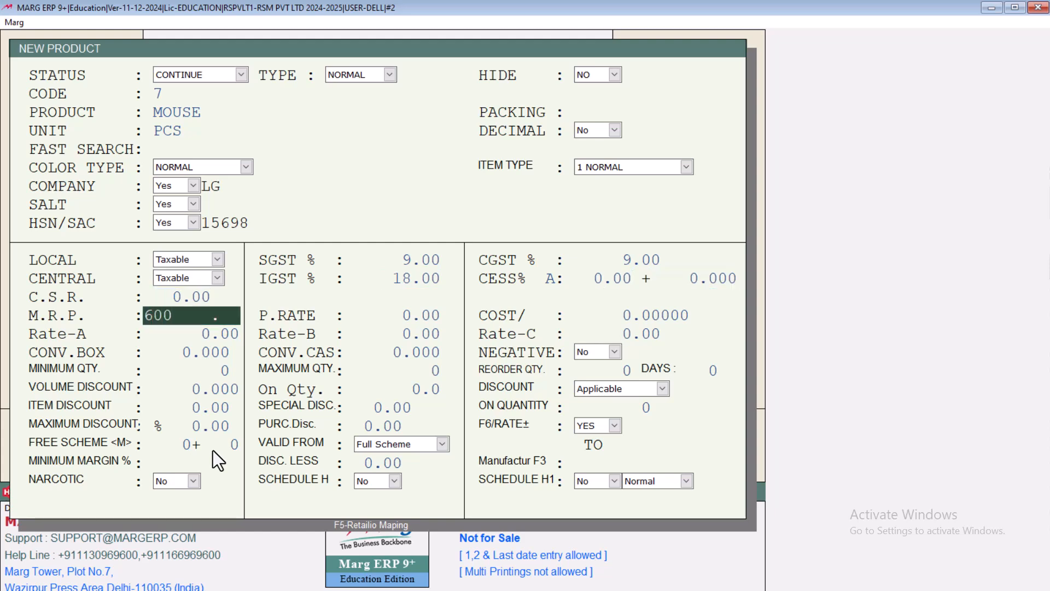
pyautogui.press('Return')
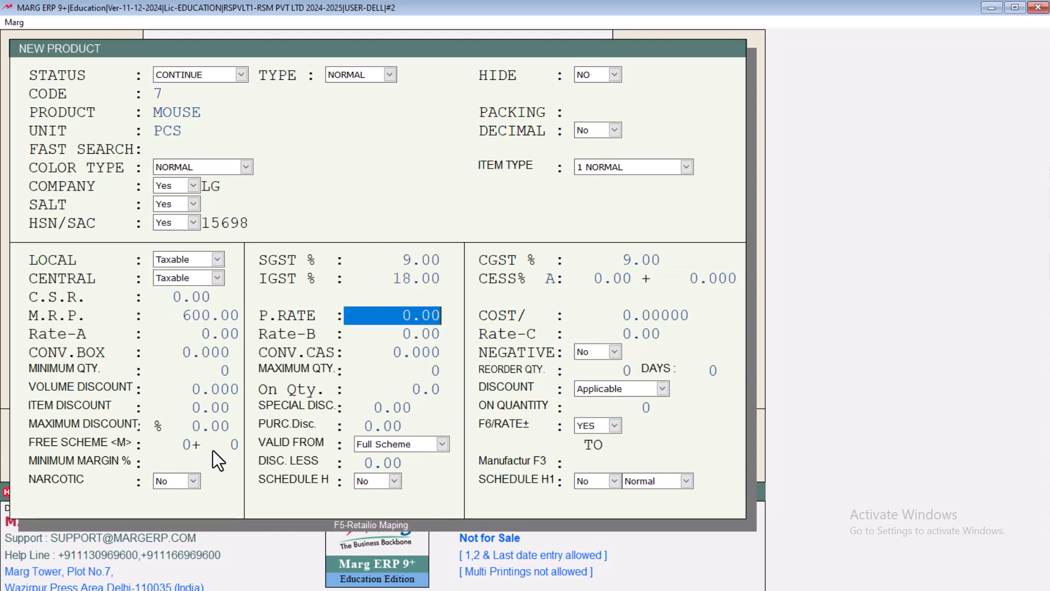
pyautogui.write('300')
pyautogui.press('Return')
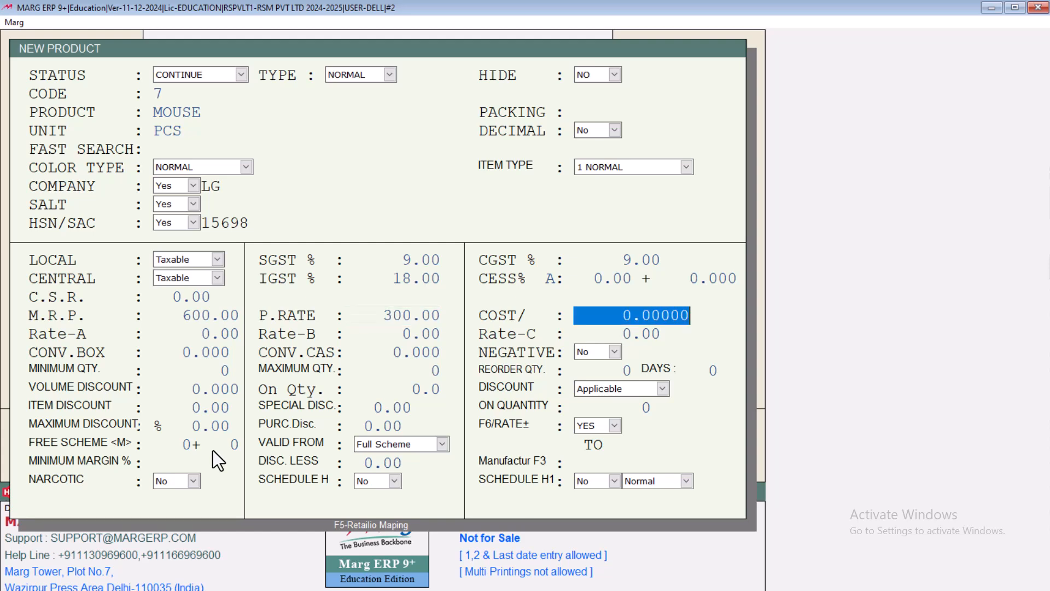
pyautogui.press('Return')
pyautogui.write('450')
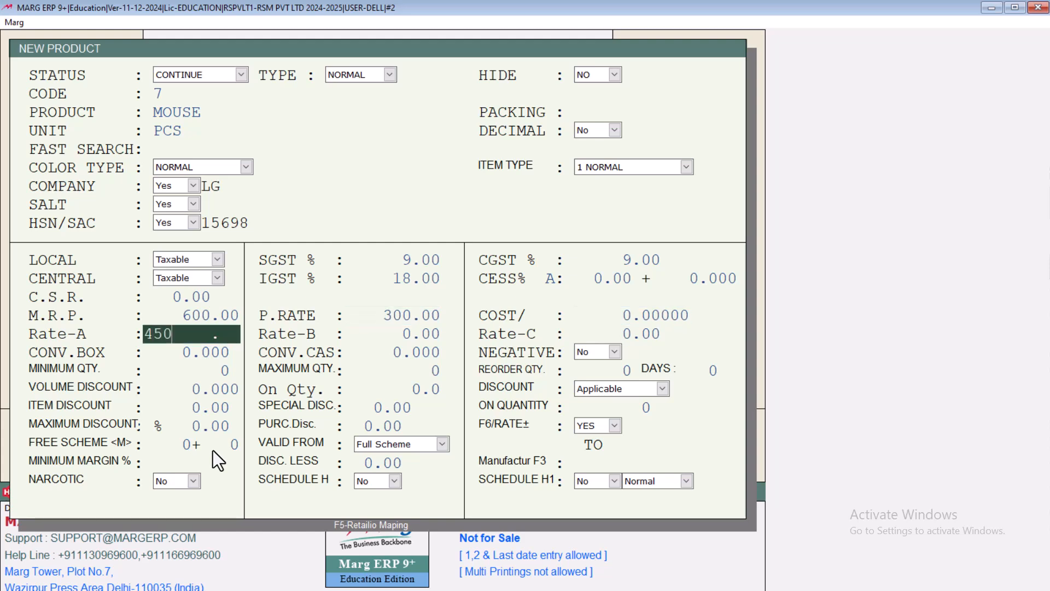
pyautogui.press('Return')
pyautogui.press('Return')
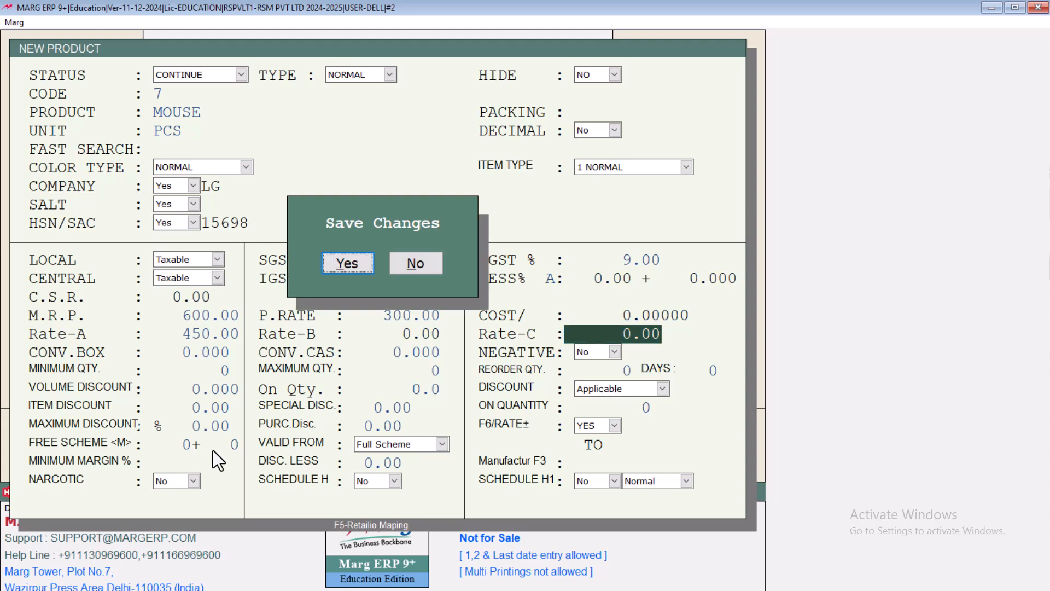
pyautogui.press('Return')
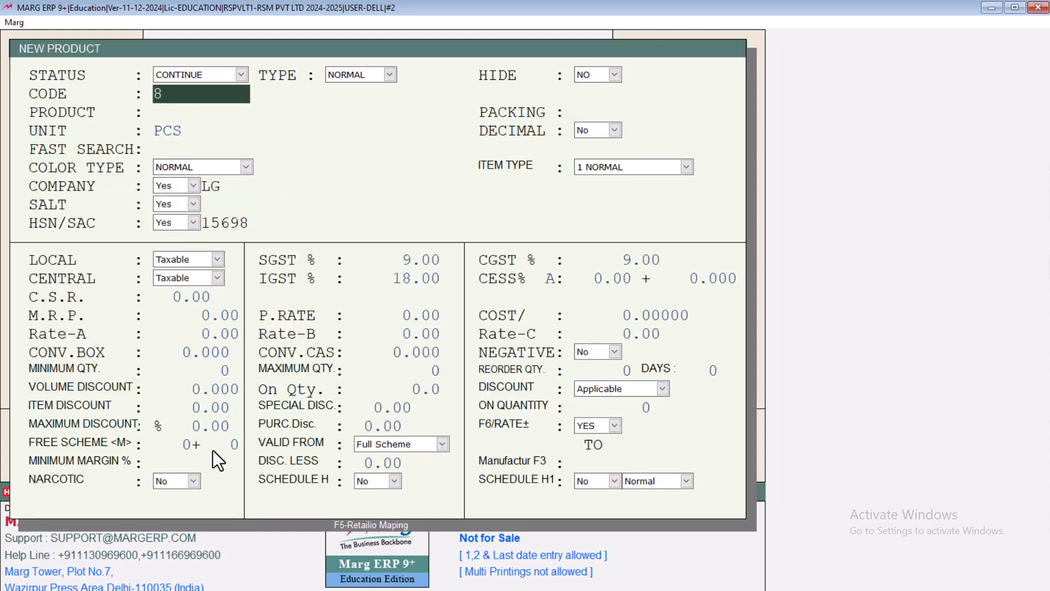
# Step: Name the next new product CPU, keeping unit PCS, company LG, HSN/SAC 15698 and its tax rates
pyautogui.press('Return')
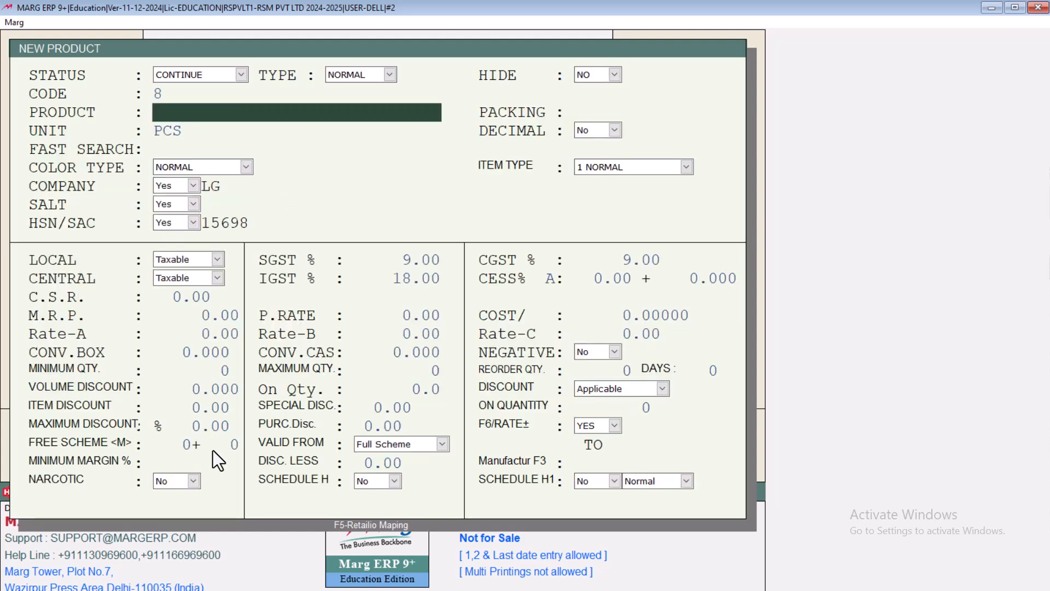
pyautogui.write('CPU')
pyautogui.press('Return')
pyautogui.press('Return')
pyautogui.press('Return')
pyautogui.press('Return')
pyautogui.press('Return')
pyautogui.press('Return')
pyautogui.press('Return')
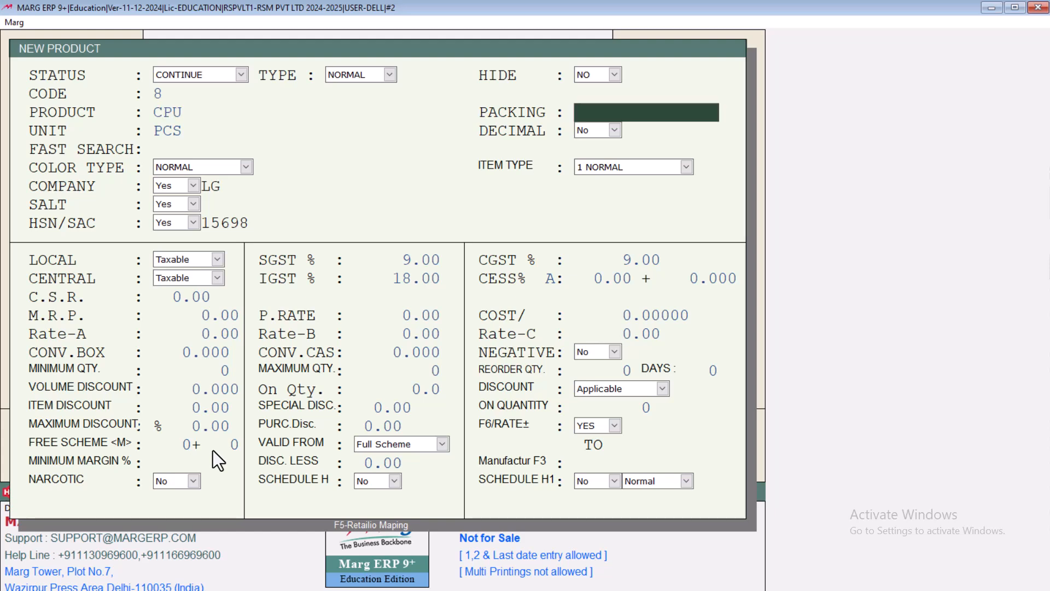
pyautogui.press('Return')
pyautogui.press('Return')
pyautogui.press('Return')
pyautogui.press('Return')
# Step: Set CPU's M.R.P. to 6000, purchase rate to 4000 and Rate-A to 5000, and save the product
pyautogui.write('6000')
pyautogui.press('Return')
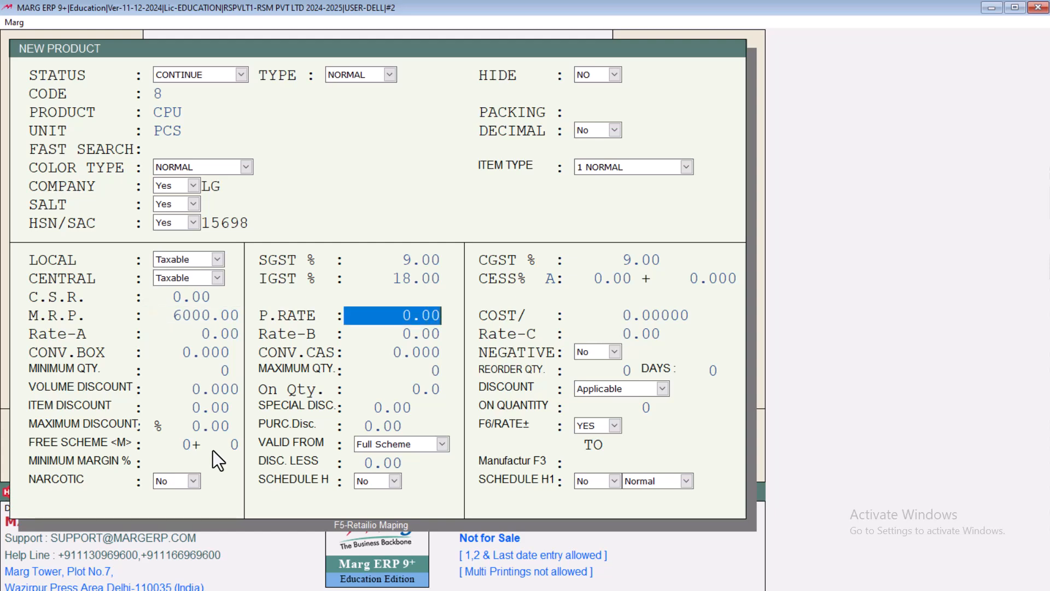
pyautogui.write('4000 .')
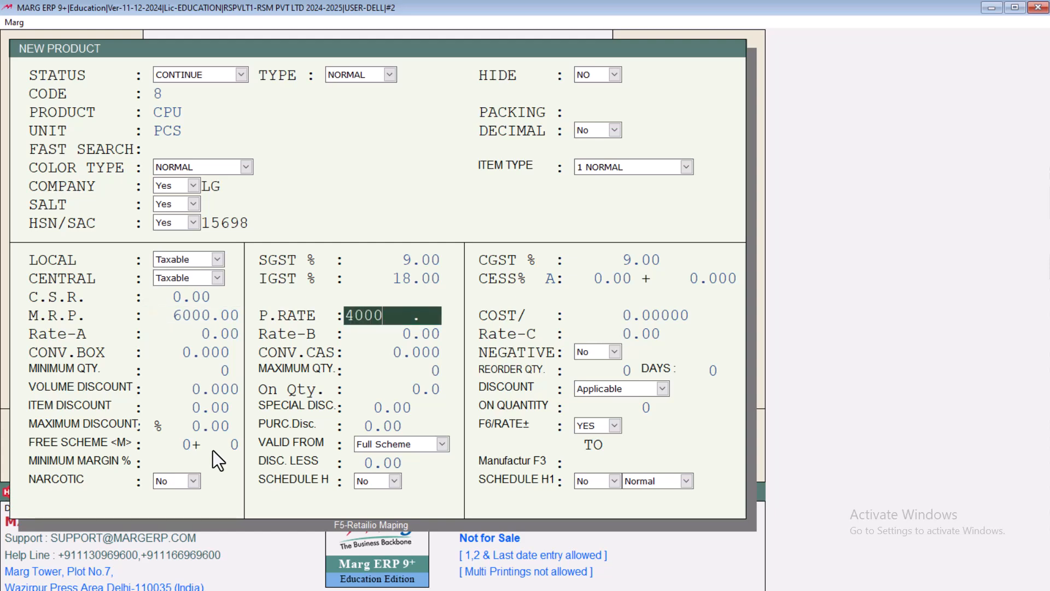
pyautogui.press('Return')
pyautogui.write('5000 .')
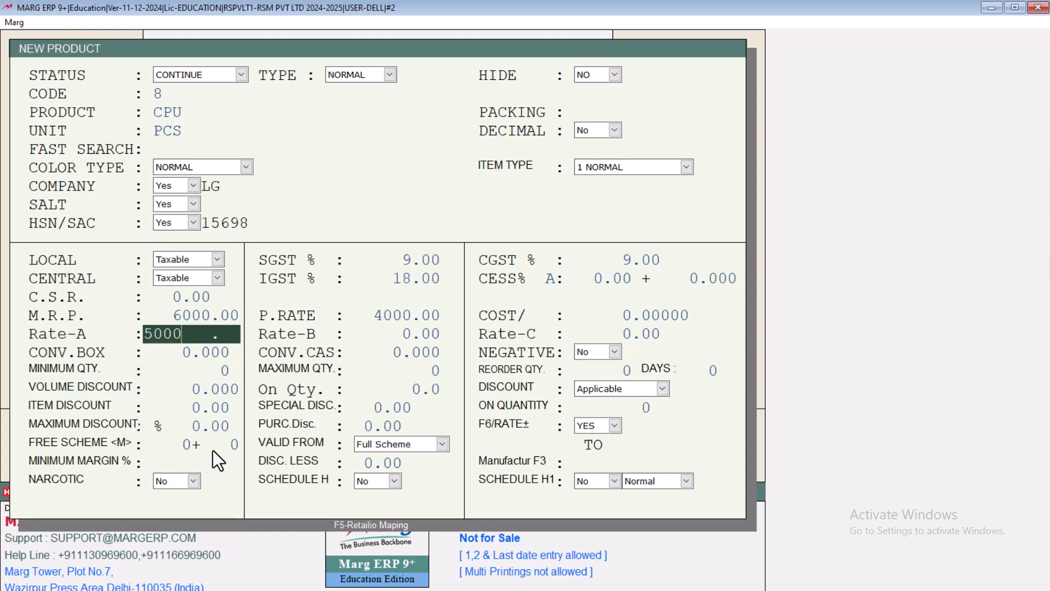
pyautogui.press('Return')
pyautogui.press('Return')
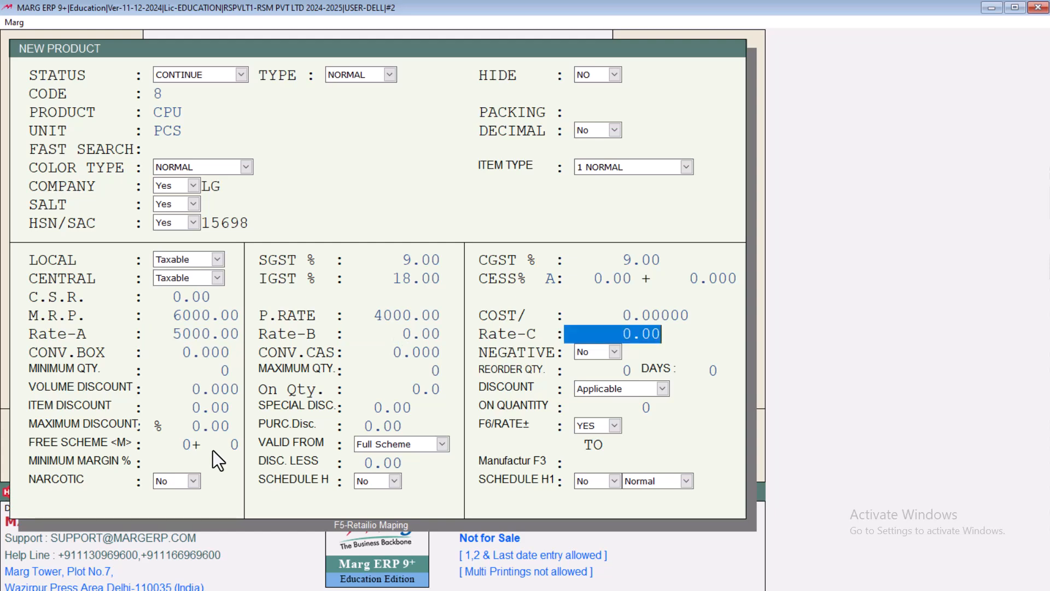
pyautogui.press('Escape')
pyautogui.press('Return')
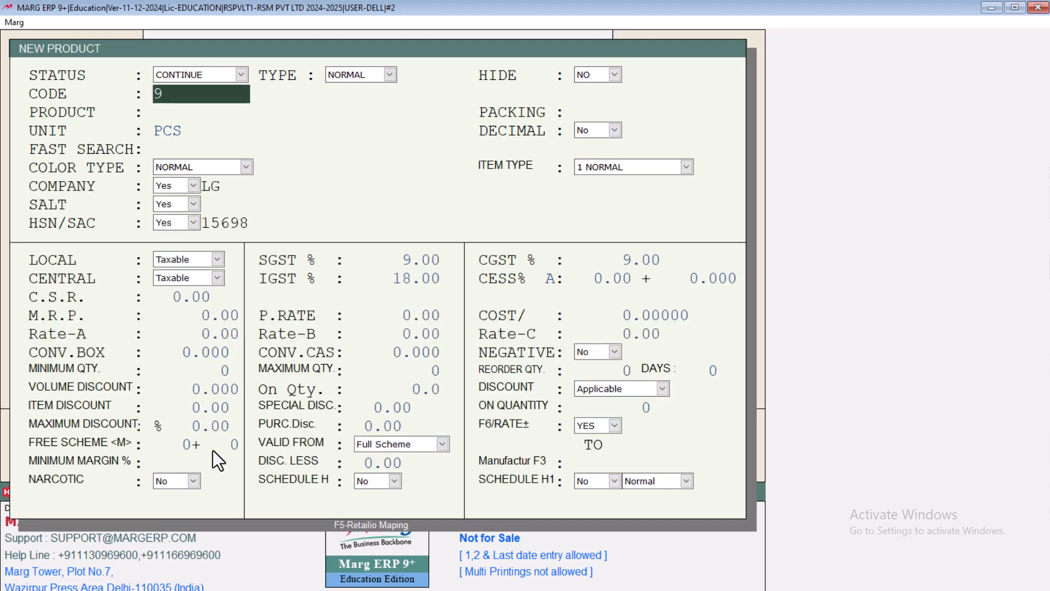
# Step: Leave product creation and examine COMPUTER, CPU, KEYBOARD, MONITER and MOUSE in the item list, then close the list
pyautogui.press('Escape')
pyautogui.press('Down')
pyautogui.press('Down')
pyautogui.press('Down')
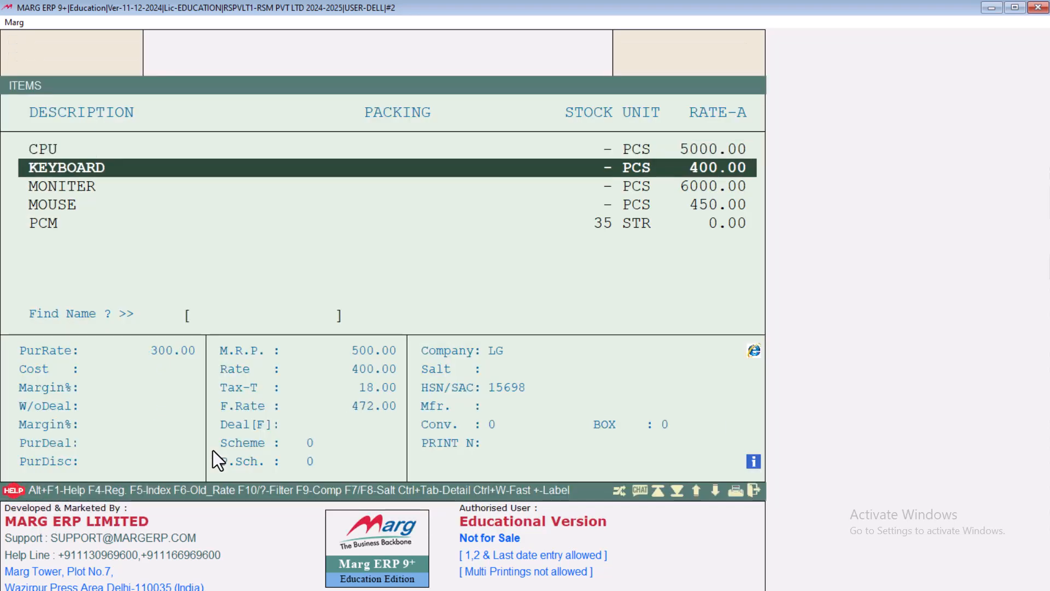
pyautogui.press('Up')
pyautogui.press('Up')
pyautogui.press('Up')
pyautogui.press('Up')
pyautogui.press('Up')
pyautogui.press('Down')
pyautogui.press('Down')
pyautogui.press('Down')
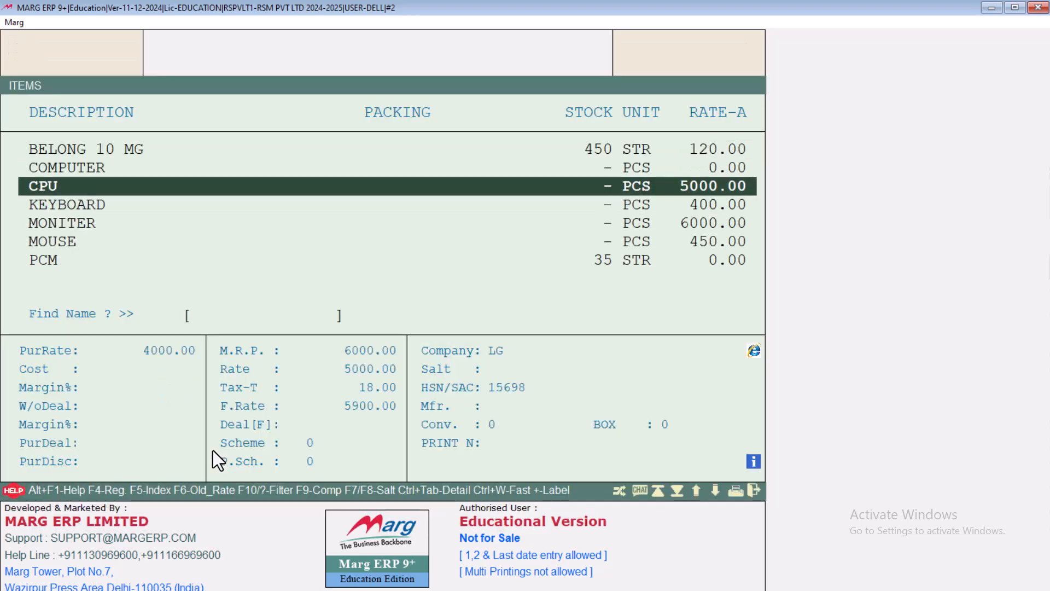
pyautogui.press('Down')
pyautogui.press('Down')
pyautogui.press('Down')
pyautogui.press('Up')
pyautogui.press('Up')
pyautogui.press('Up')
pyautogui.press('Up')
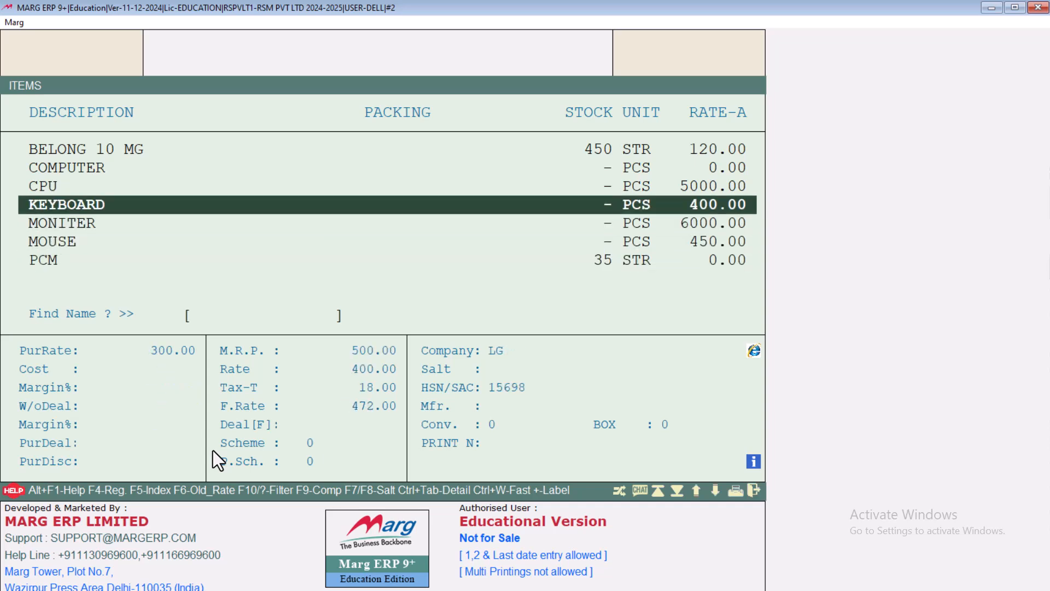
pyautogui.press('Down')
pyautogui.press('Down')
pyautogui.press('Down')
pyautogui.press('Down')
pyautogui.press('Up')
pyautogui.press('Up')
pyautogui.press('Up')
pyautogui.press('Up')
pyautogui.press('Up')
pyautogui.press('Down')
pyautogui.press('Down')
pyautogui.press('Escape')
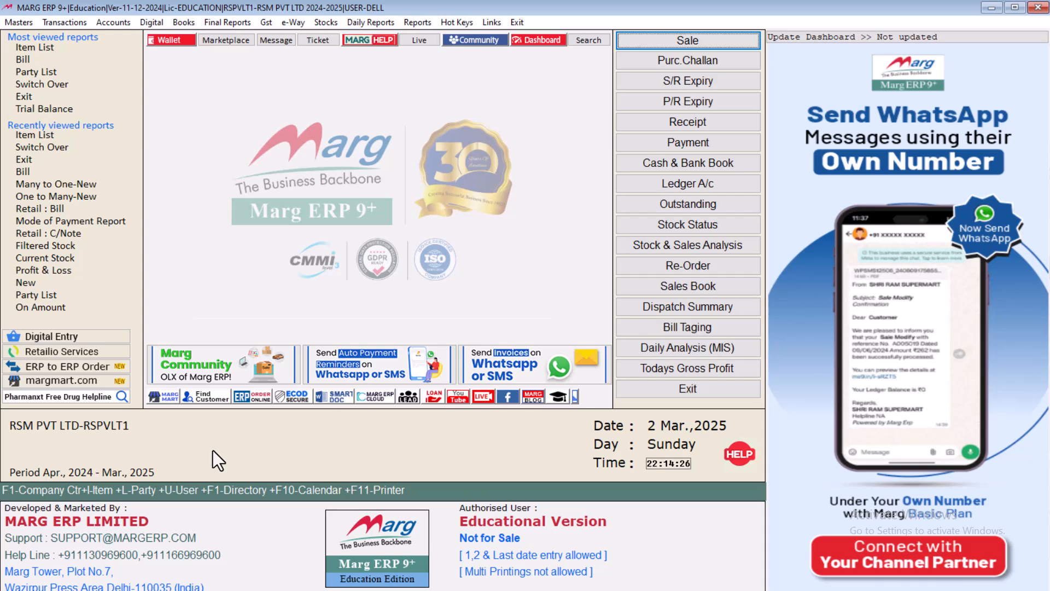
# Step: Reopen the item list, view the CPU product's details and close them without saving changes
pyautogui.hotkey('ctrl', 'i')
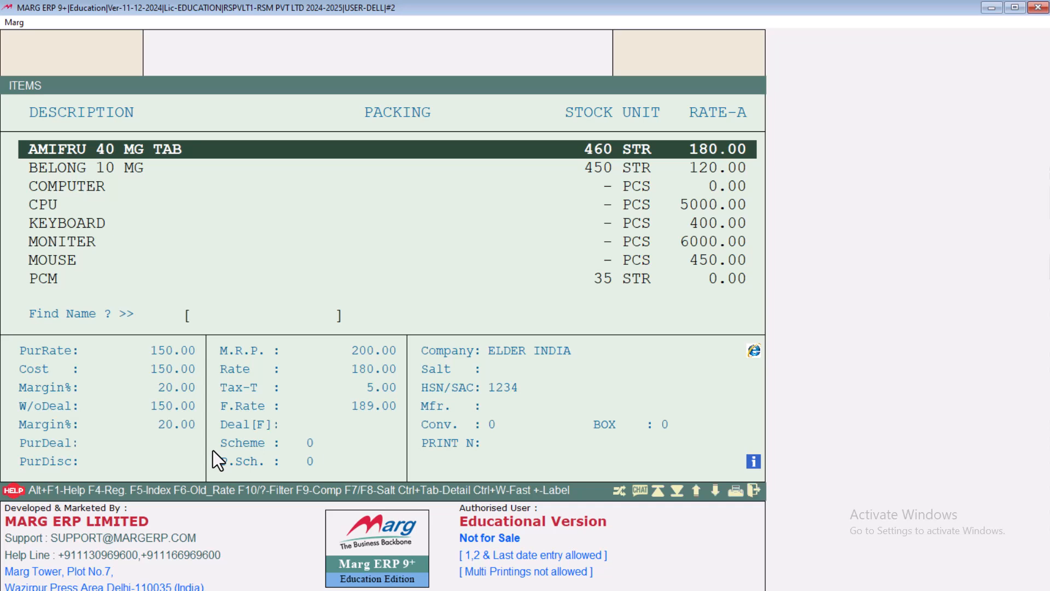
pyautogui.press('Down')
pyautogui.press('Down')
pyautogui.press('Down')
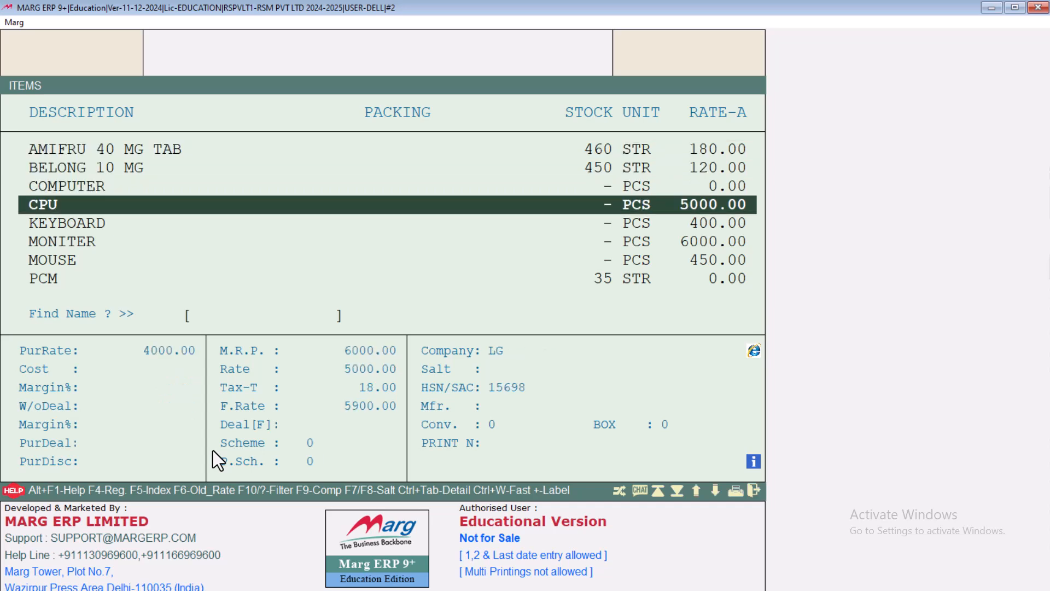
pyautogui.press('Return')
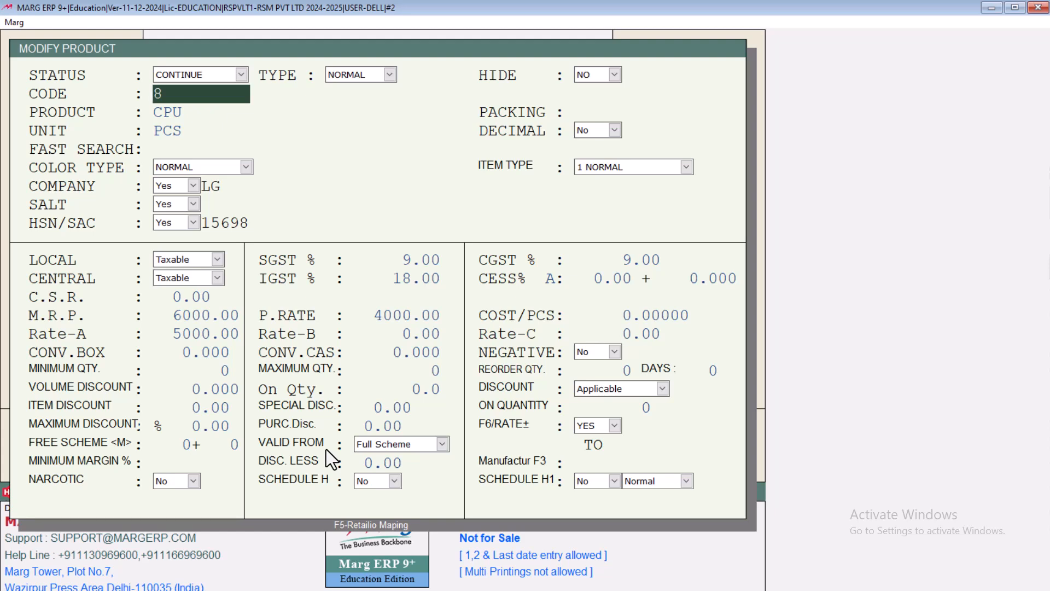
pyautogui.press('Escape')
pyautogui.press('Right')
pyautogui.press('Return')
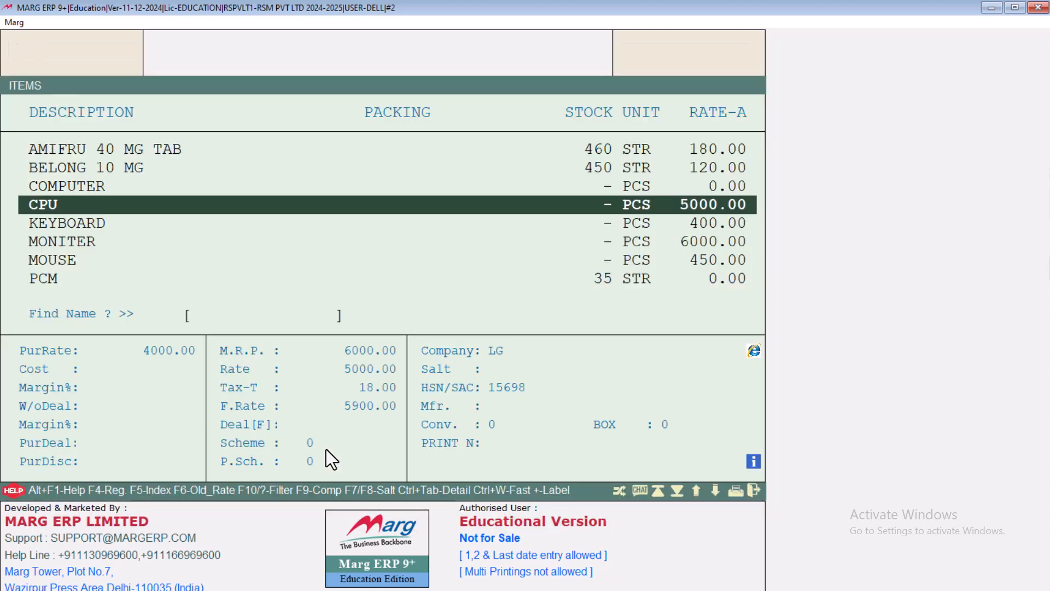
# Step: Leave the item list, start a new purchase entry and select the third party in the ledger list as supplier
pyautogui.press('Escape')
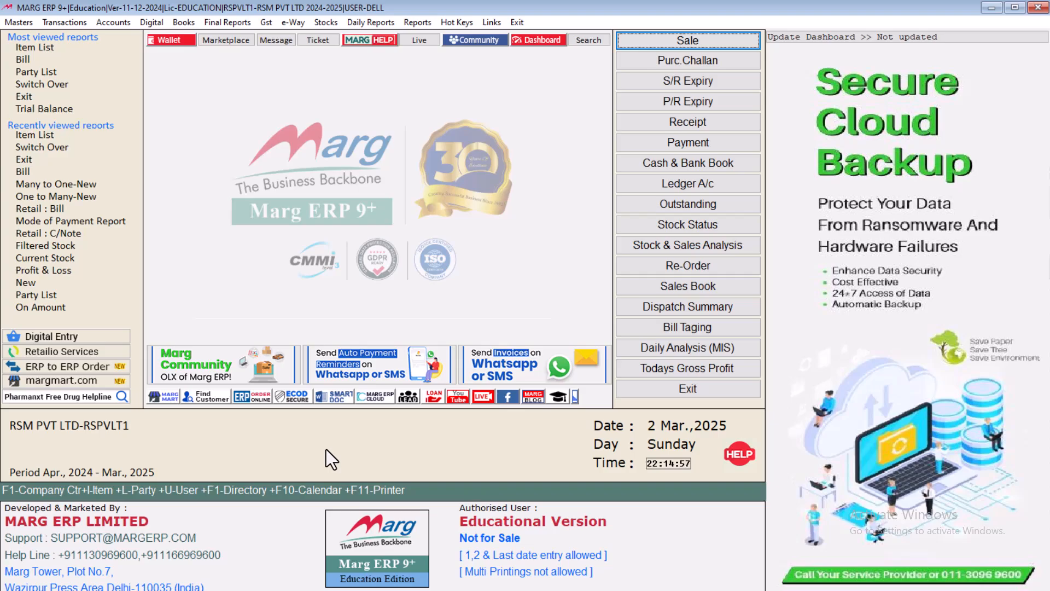
pyautogui.hotkey('alt', 'p')
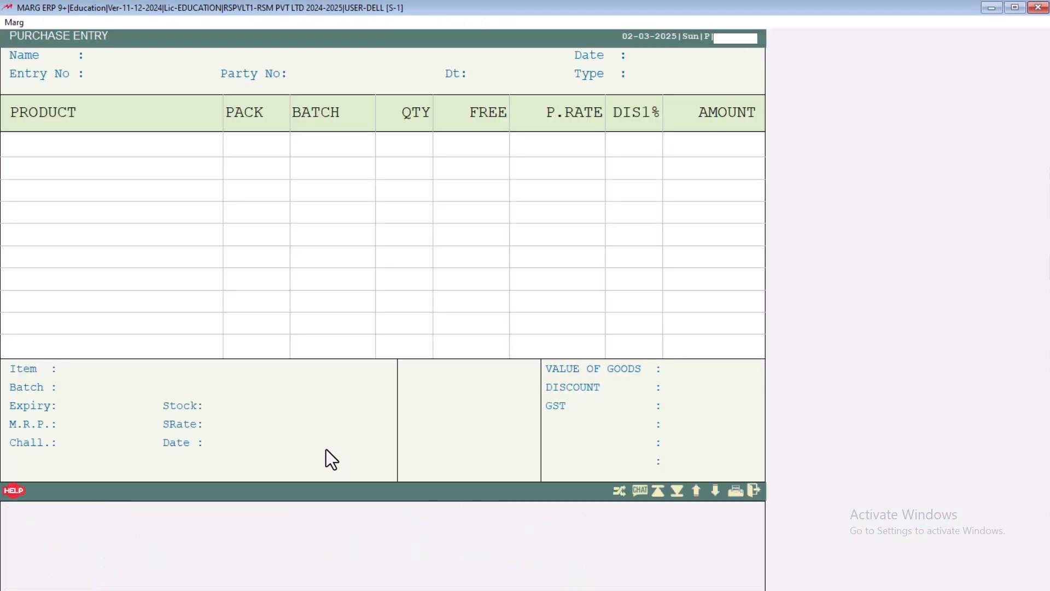
pyautogui.press('Return')
pyautogui.press('Down')
pyautogui.press('Down')
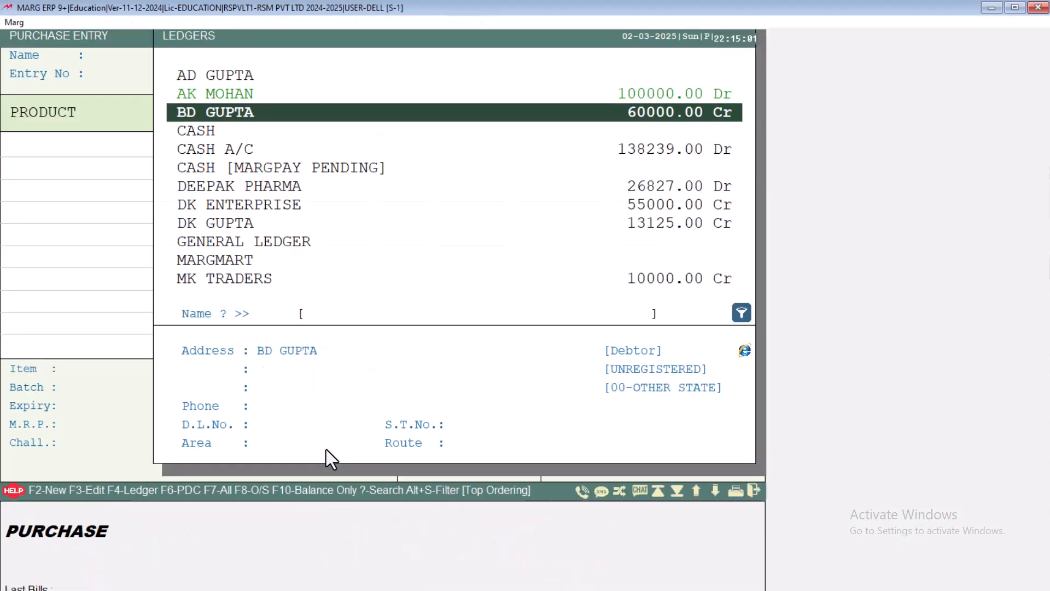
pyautogui.press('Return')
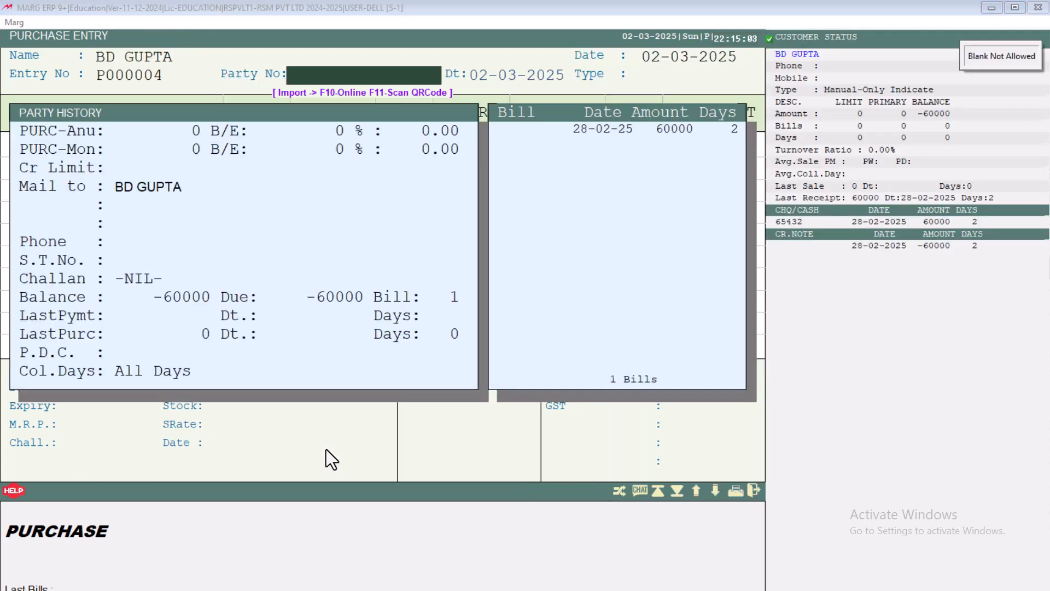
# Step: Enter the party's bill number and accept the date 02-03-2025 and the LOCAL purchase type
pyautogui.write('432')
pyautogui.press('Return')
pyautogui.press('Return')
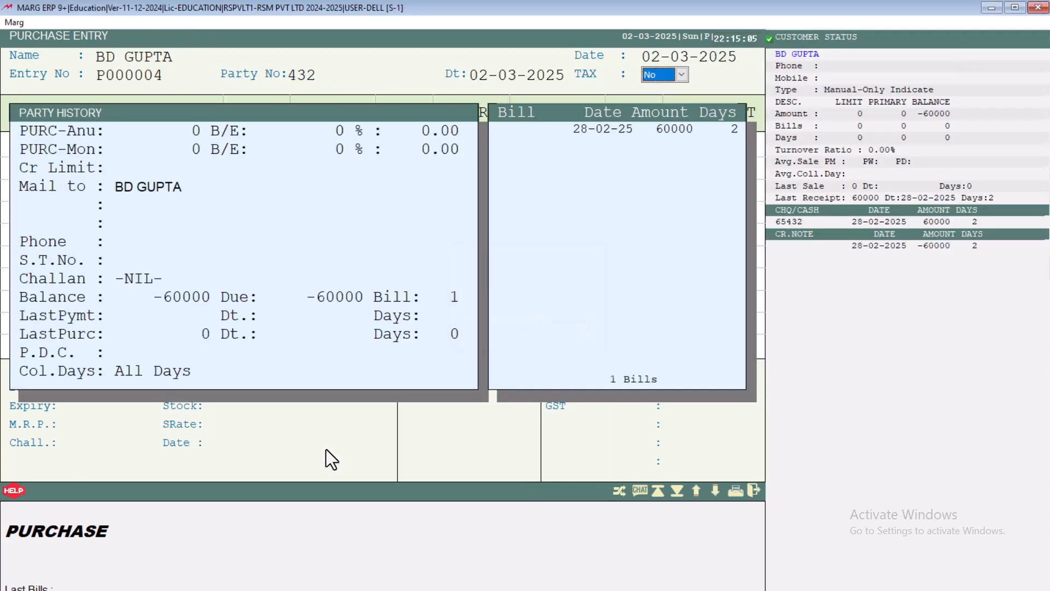
pyautogui.press('Return')
pyautogui.press('Return')
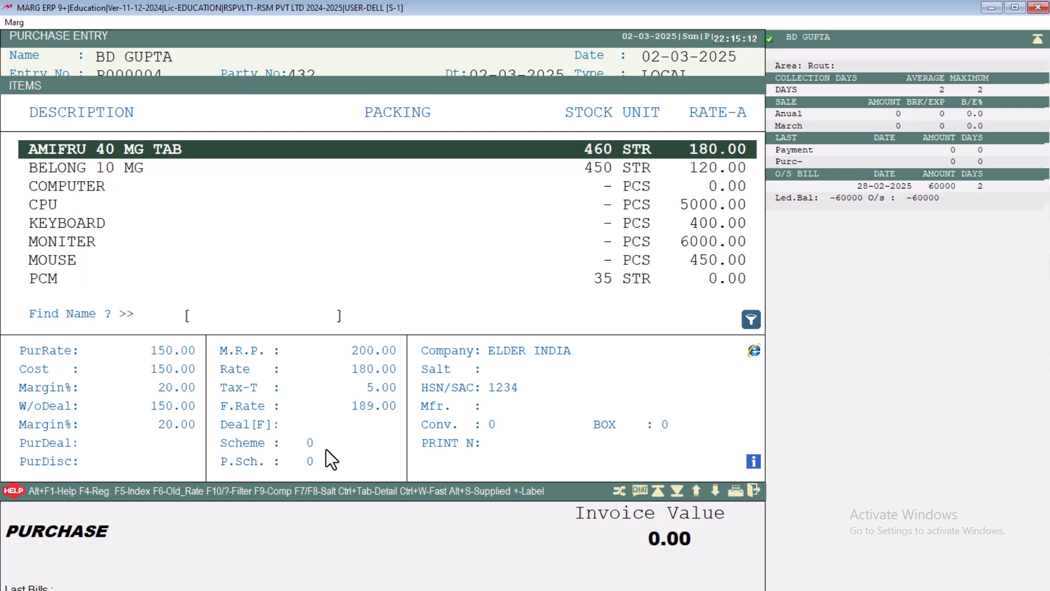
# Step: Add CPU to the purchase with batch 6546 and quantity 100
pyautogui.press('Down')
pyautogui.press('Down')
pyautogui.press('Down')
pyautogui.press('Down')
pyautogui.press('Up')
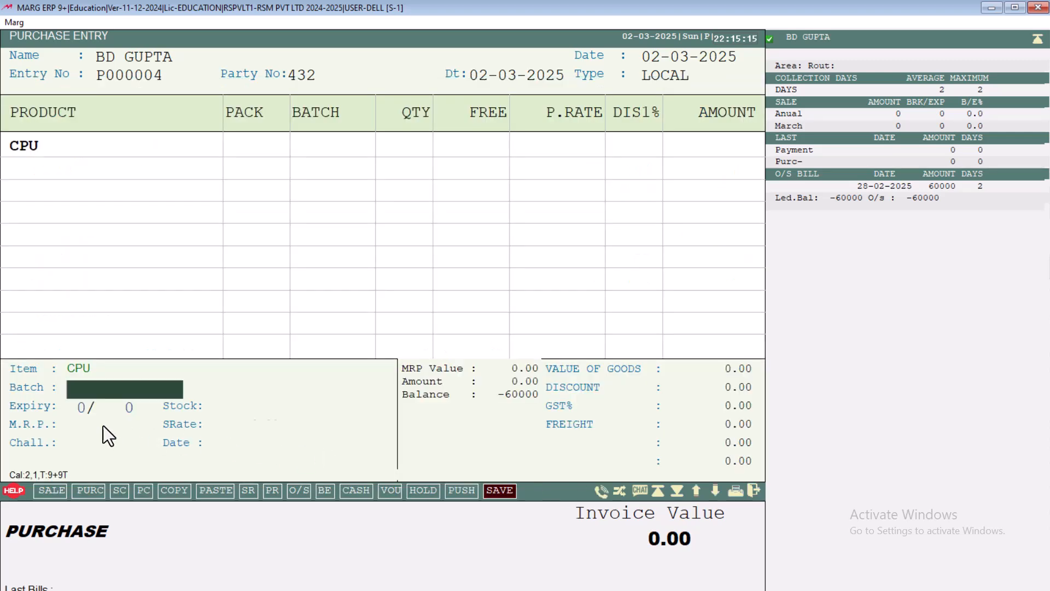
pyautogui.press('Return')
pyautogui.write('100')
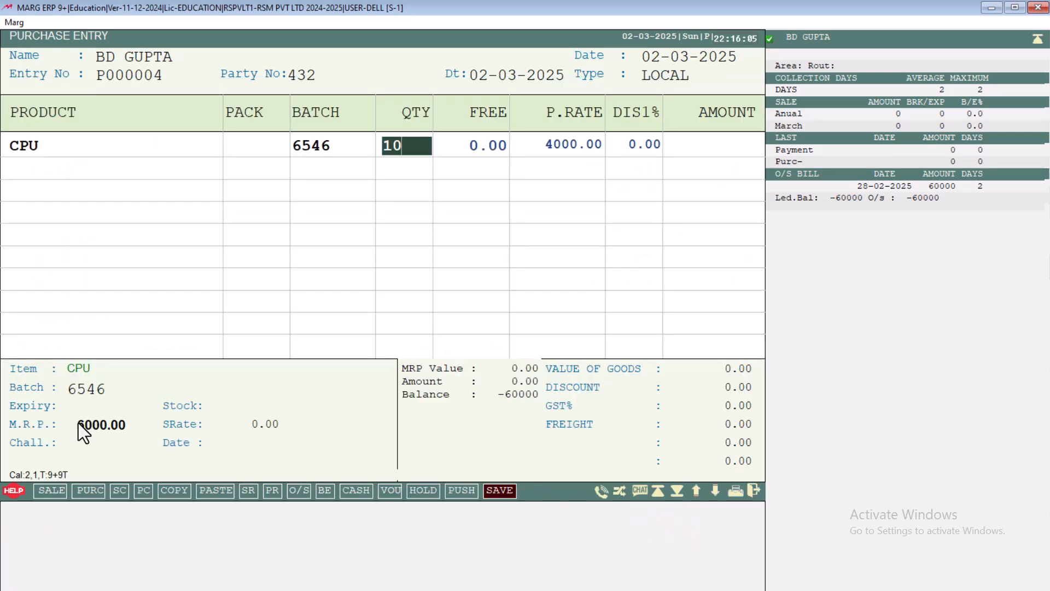
# Step: Accept CPU's purchase rate of 4000 and its batch details to complete the line
pyautogui.press('Return')
pyautogui.press('Return')
pyautogui.press('Return')
pyautogui.press('Return')
pyautogui.press('Return')
pyautogui.press('Return')
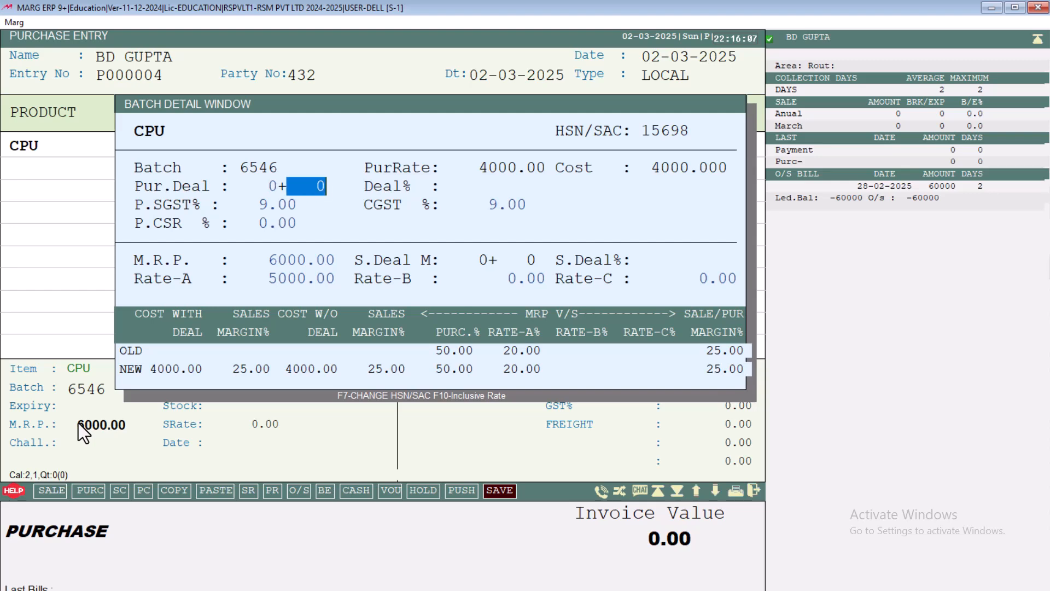
pyautogui.press('Return')
pyautogui.press('Return')
# Step: Add KEYBOARD without a batch, quantity 100 at purchase rate 300, and accept its batch details
pyautogui.press('Down')
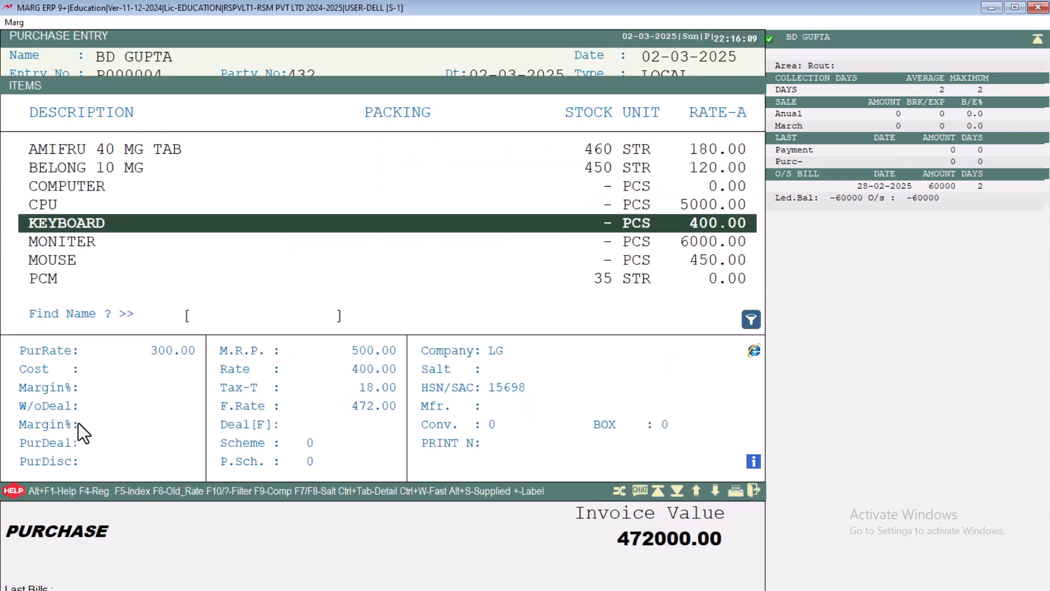
pyautogui.press('Return')
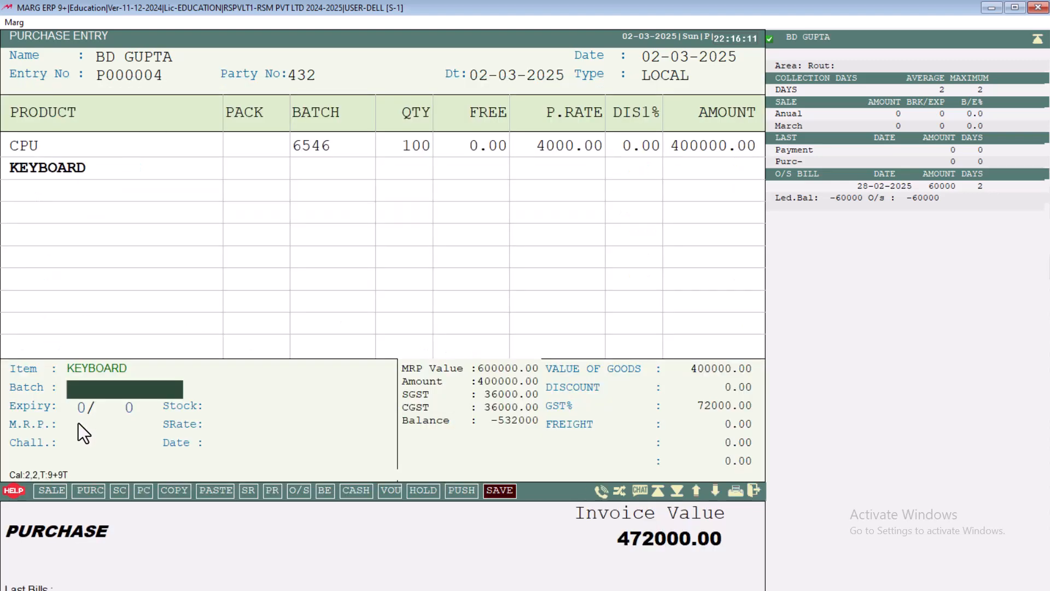
pyautogui.press('Return')
pyautogui.write('100')
pyautogui.press('Return')
pyautogui.press('Return')
pyautogui.press('Return')
pyautogui.press('Return')
pyautogui.press('Return')
pyautogui.press('Return')
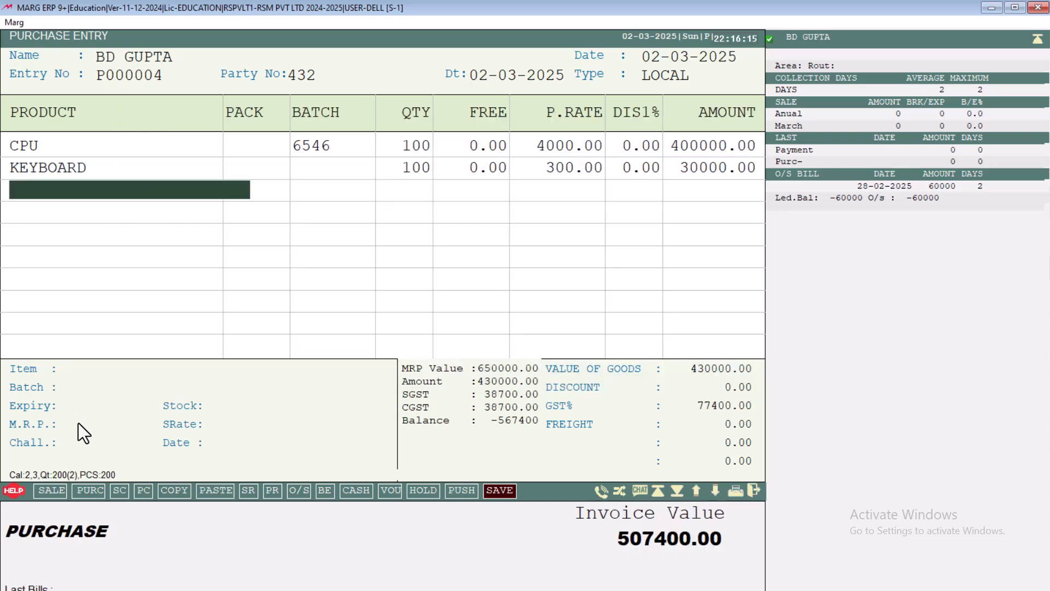
# Step: Add MONITER without a batch, quantity 100 at purchase rate 2000, and accept its batch details
pyautogui.press('Return')
pyautogui.press('Down')
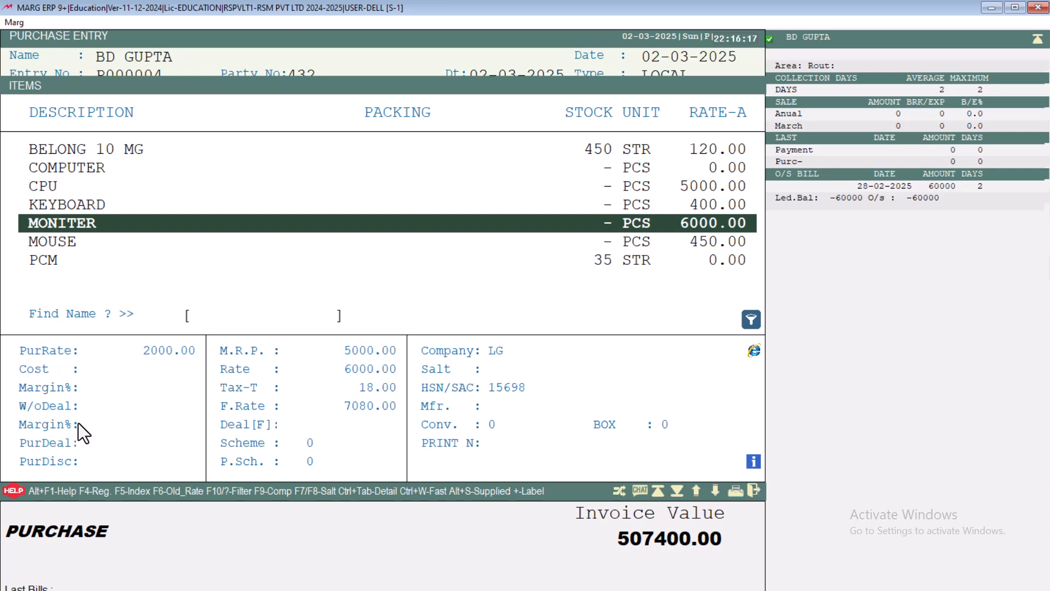
pyautogui.press('Return')
pyautogui.press('Return')
pyautogui.press('Return')
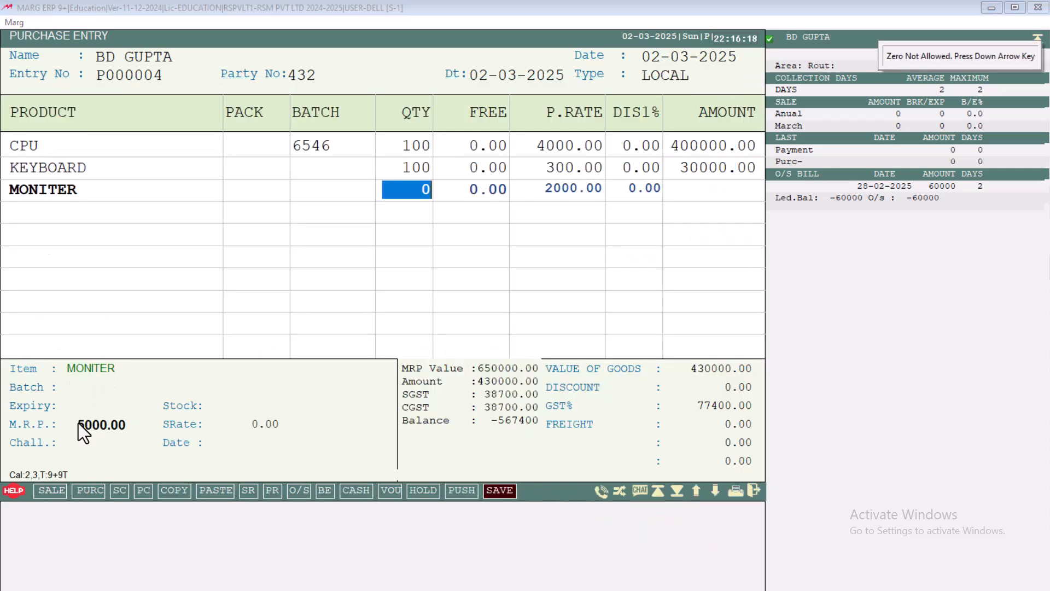
pyautogui.write('100')
pyautogui.press('Return')
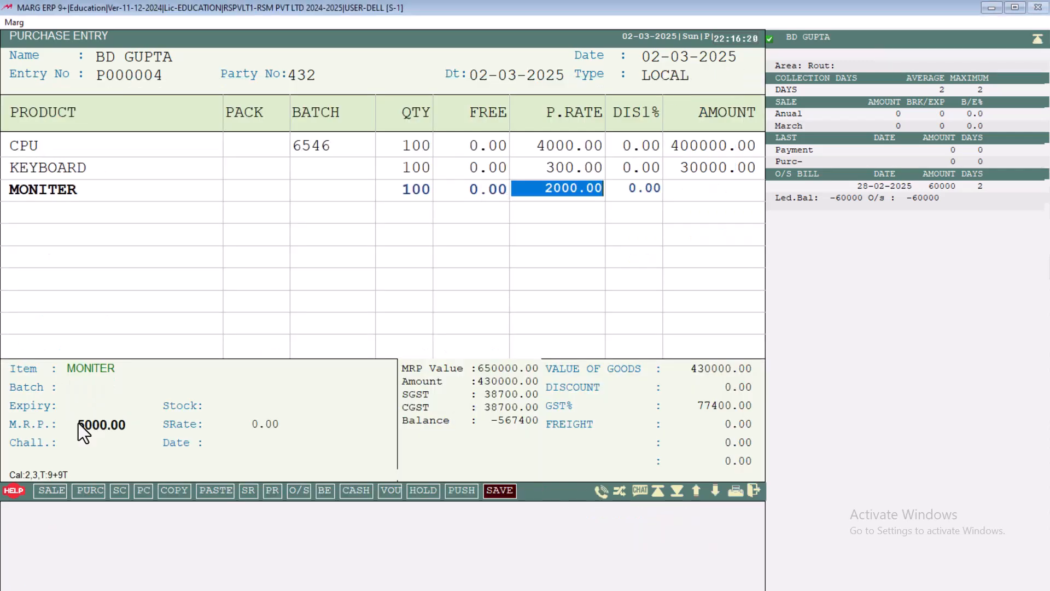
pyautogui.press('Return')
pyautogui.press('Return')
pyautogui.press('Return')
pyautogui.press('Return')
pyautogui.press('Return')
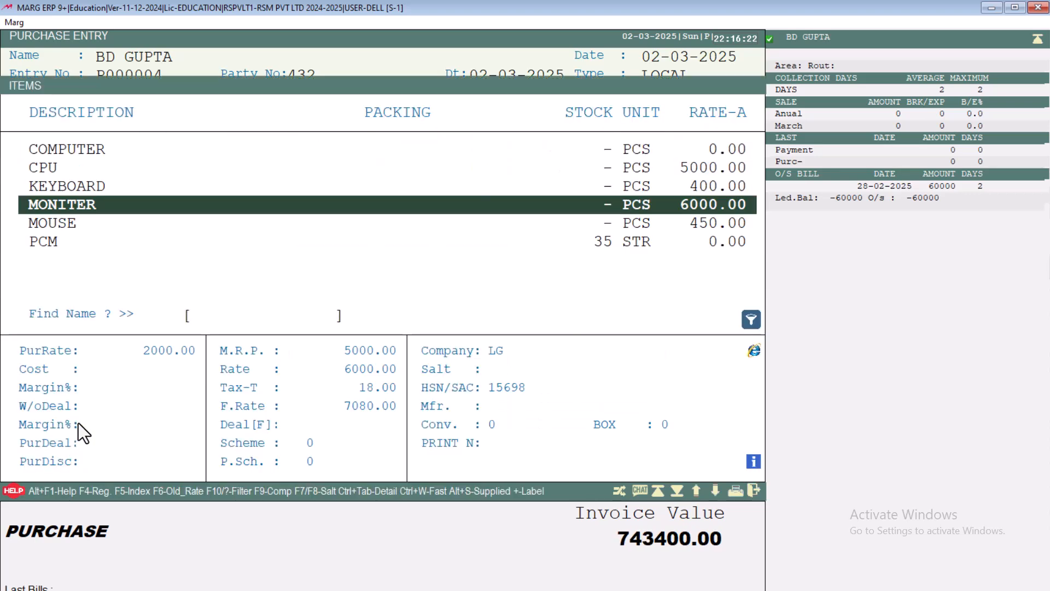
# Step: Add MOUSE without a batch, quantity 100 at purchase rate 300, and accept its batch details
pyautogui.press('Down')
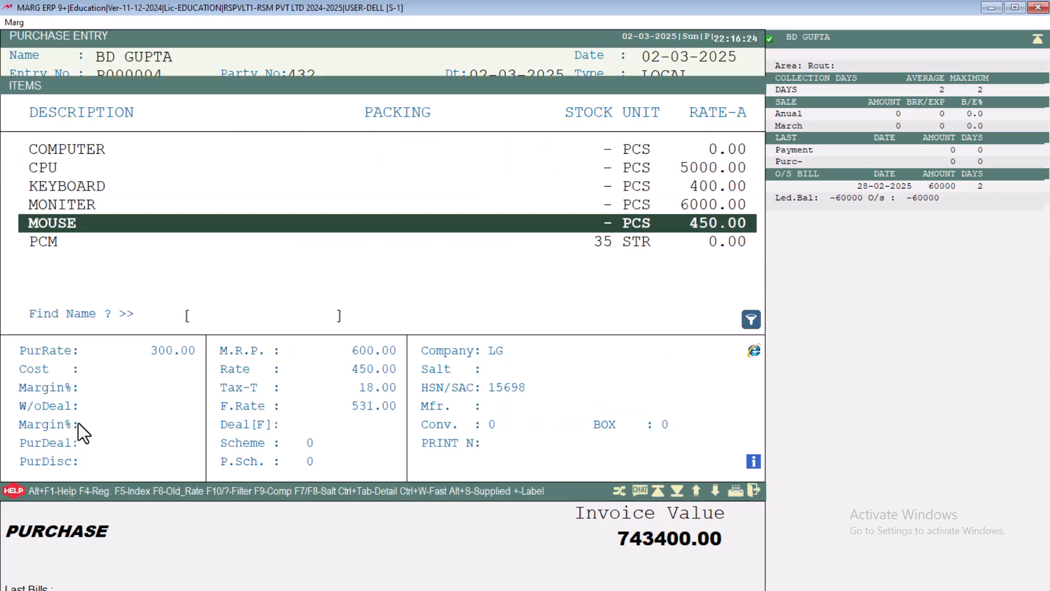
pyautogui.press('Return')
pyautogui.press('Return')
pyautogui.press('Return')
pyautogui.press('Return')
pyautogui.write('100')
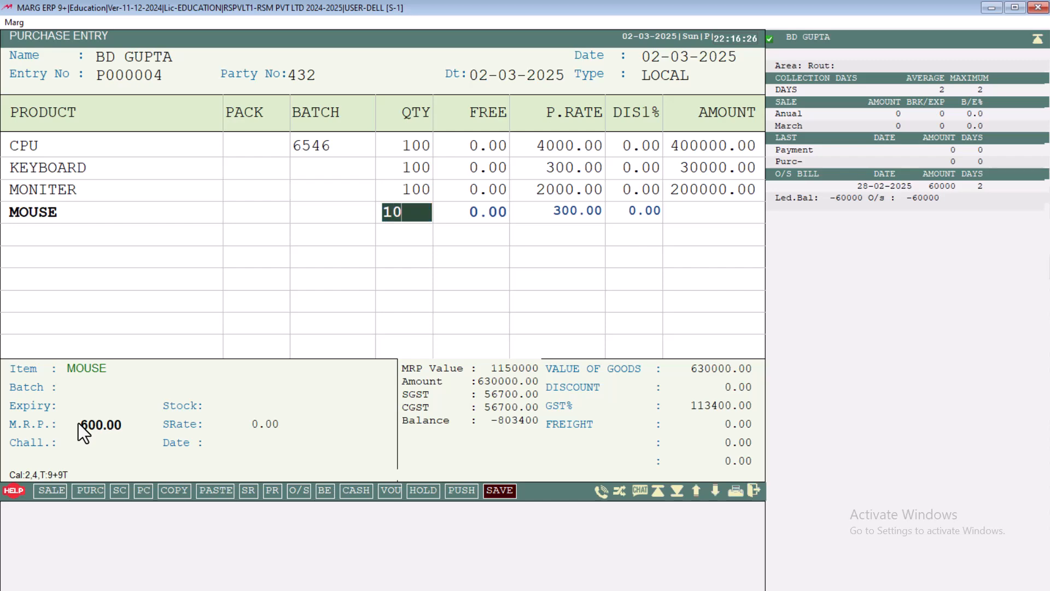
pyautogui.press('Return')
pyautogui.press('Return')
pyautogui.press('Return')
pyautogui.press('Return')
pyautogui.press('Return')
pyautogui.press('Return')
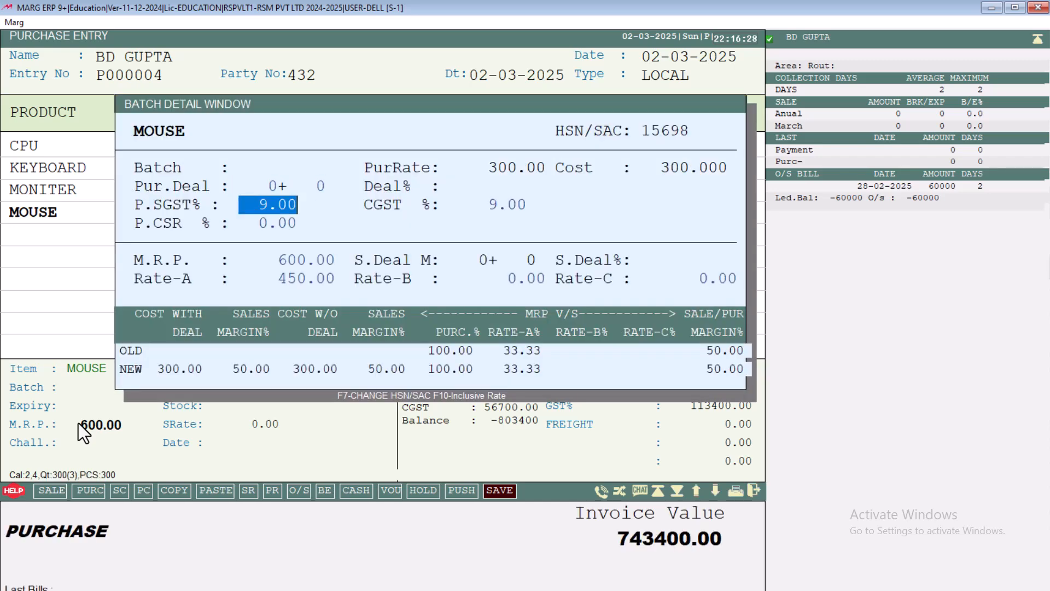
pyautogui.press('Return')
# Step: Finish the item lines, save the purchase with its full amount adjusted as a New Ref. credit, and leave purchase entry
pyautogui.press('Escape')
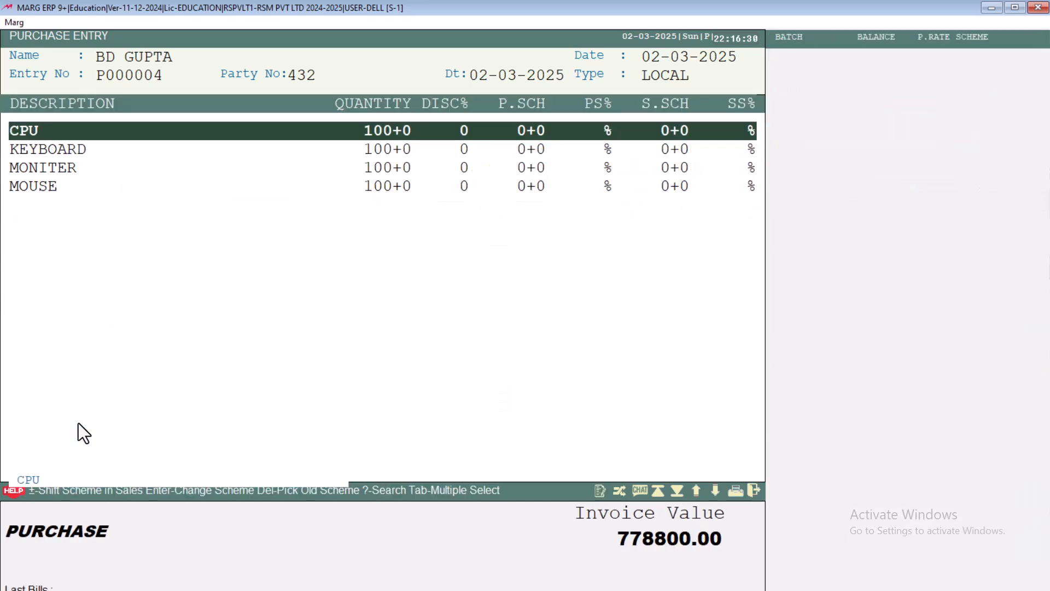
pyautogui.press('Escape')
pyautogui.press('Return')
pyautogui.press('Return')
pyautogui.press('Return')
pyautogui.press('Return')
pyautogui.press('Return')
pyautogui.press('Return')
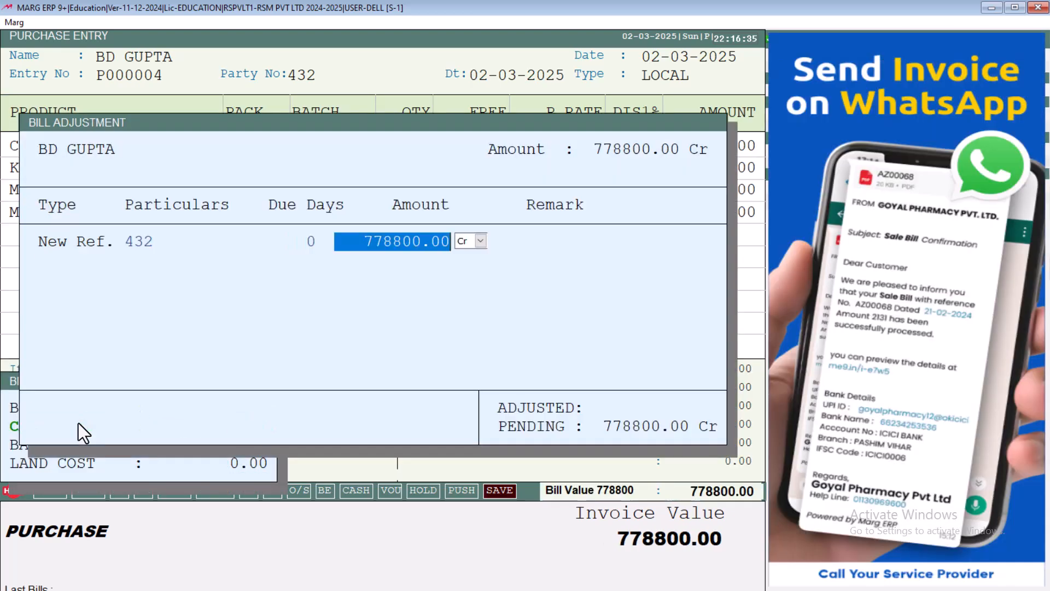
pyautogui.press('Return')
pyautogui.press('Escape')
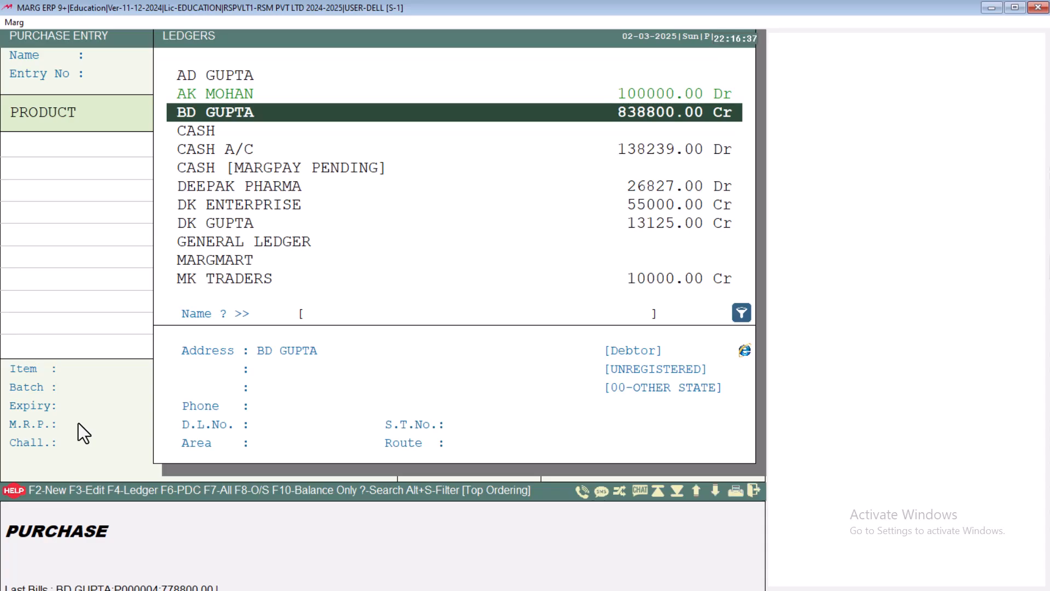
pyautogui.press('Escape')
pyautogui.press('Escape')
# Step: Examine the stock of CPU, KEYBOARD, MONITER and MOUSE in the item list, then close the list
pyautogui.hotkey('ctrl', 'i')
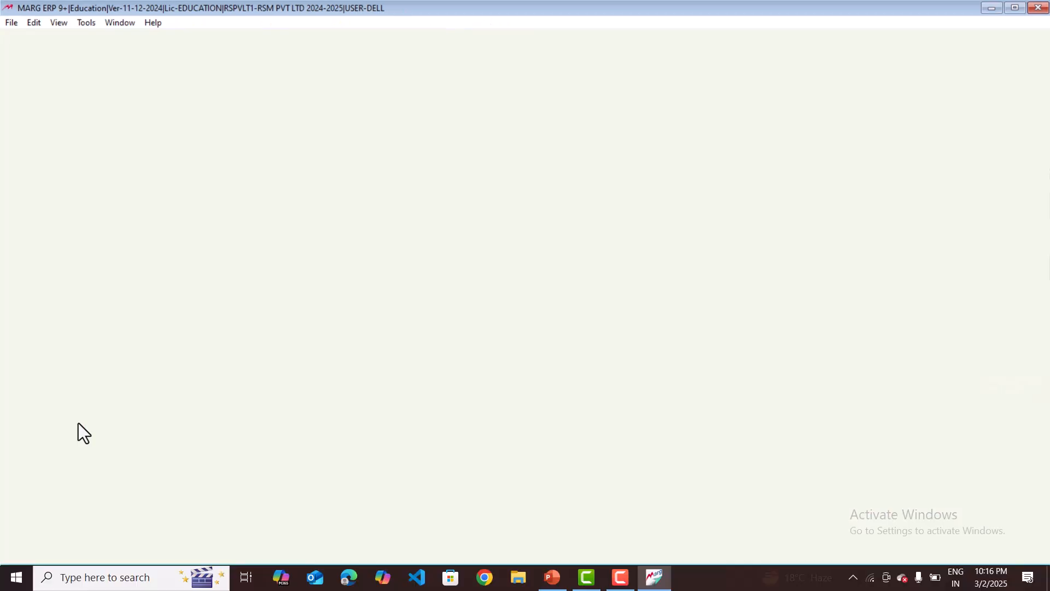
pyautogui.press('Down')
pyautogui.press('Down')
pyautogui.press('Down')
pyautogui.press('Down')
pyautogui.press('Down')
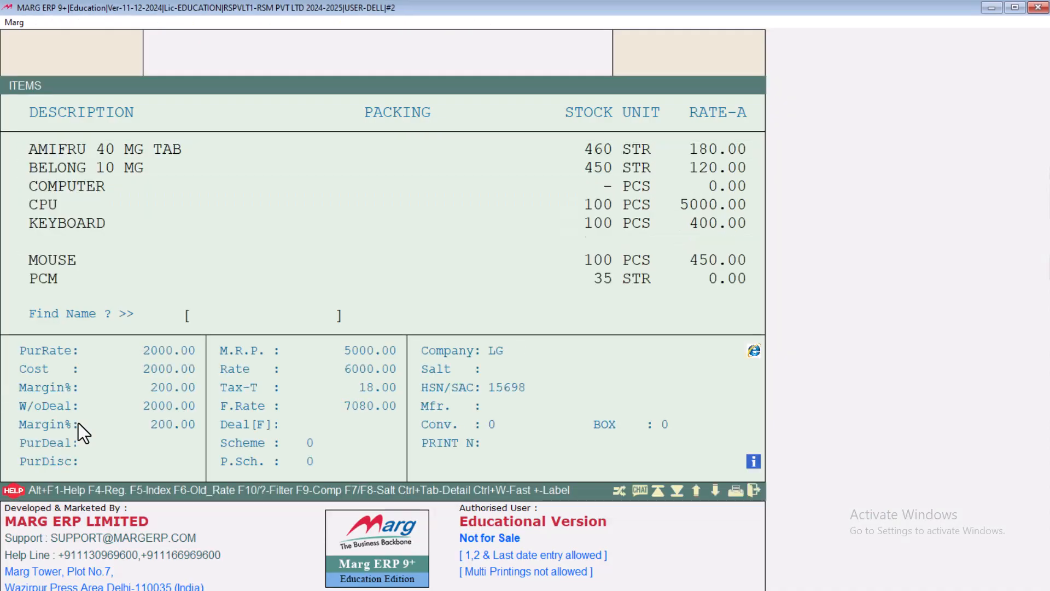
pyautogui.press('Down')
pyautogui.press('Down')
pyautogui.press('Up')
pyautogui.press('Up')
pyautogui.press('Up')
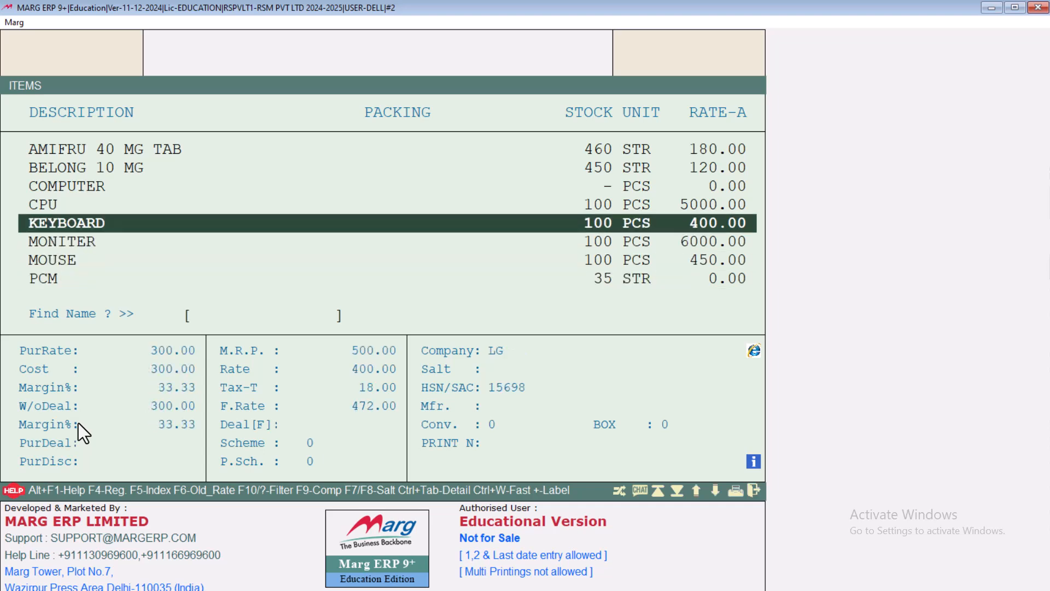
pyautogui.press('Up')
pyautogui.press('Down')
pyautogui.press('Down')
pyautogui.press('Down')
pyautogui.press('Up')
pyautogui.press('Up')
pyautogui.press('Up')
pyautogui.press('Up')
pyautogui.press('Down')
pyautogui.press('Down')
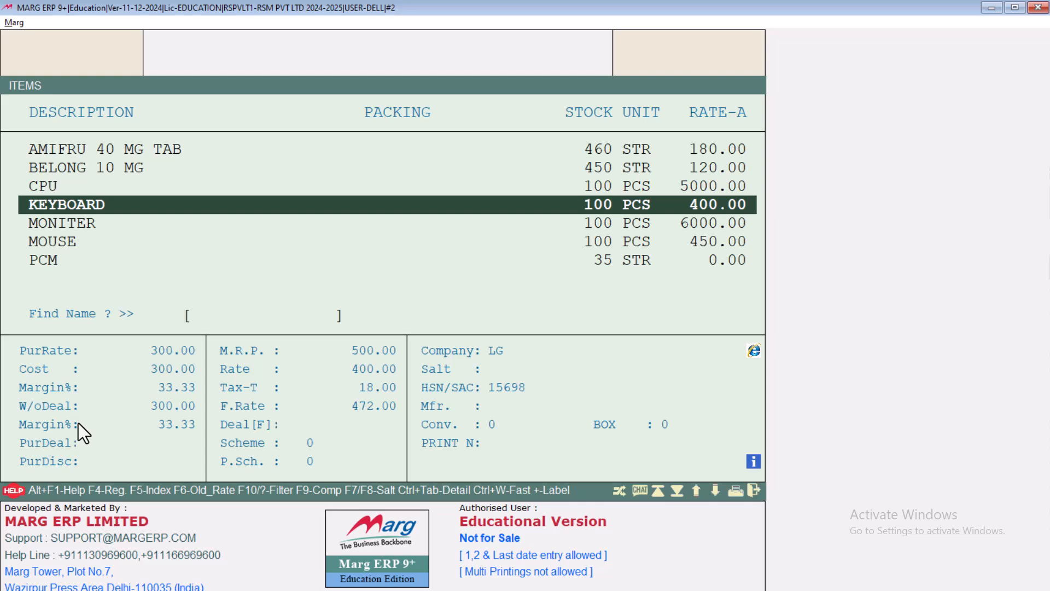
pyautogui.press('Escape')
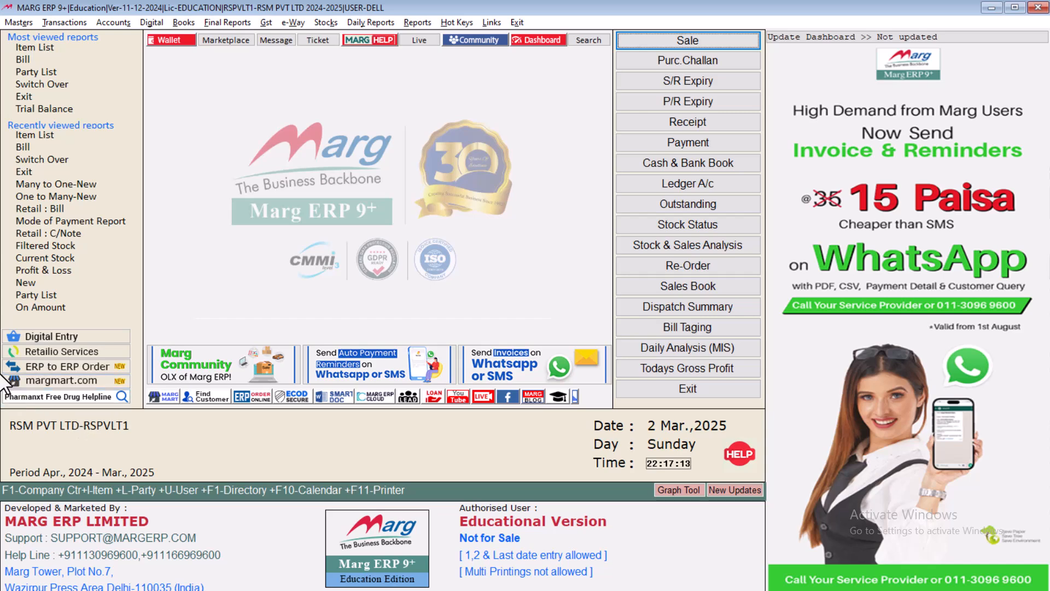
# Step: Create a Bill of Material manufacturing formula for COMPUTER with a batch size of 1 PCS
pyautogui.click(55, 23)
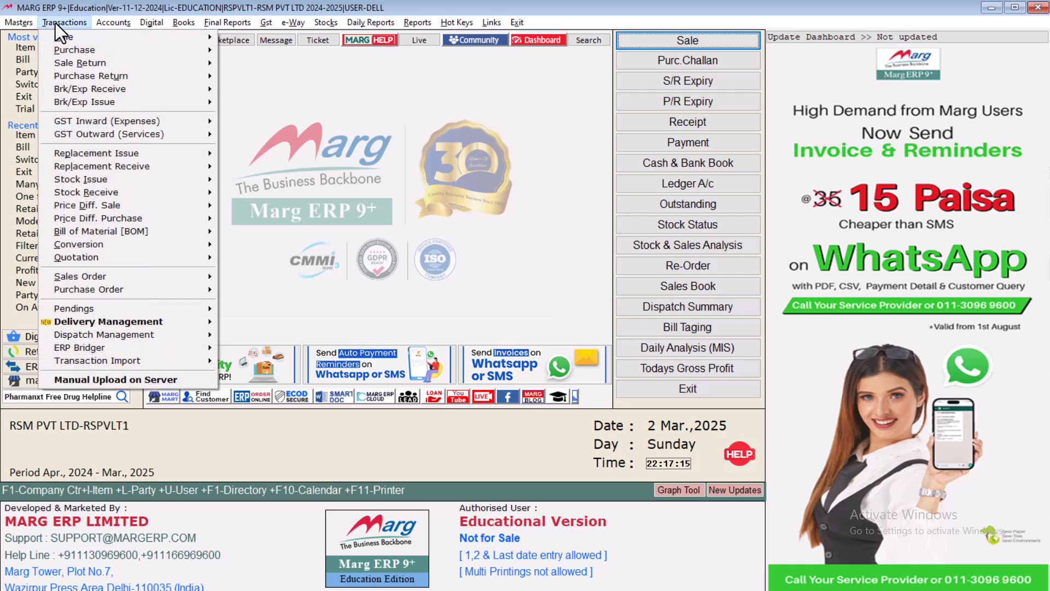
pyautogui.moveTo(116, 237)
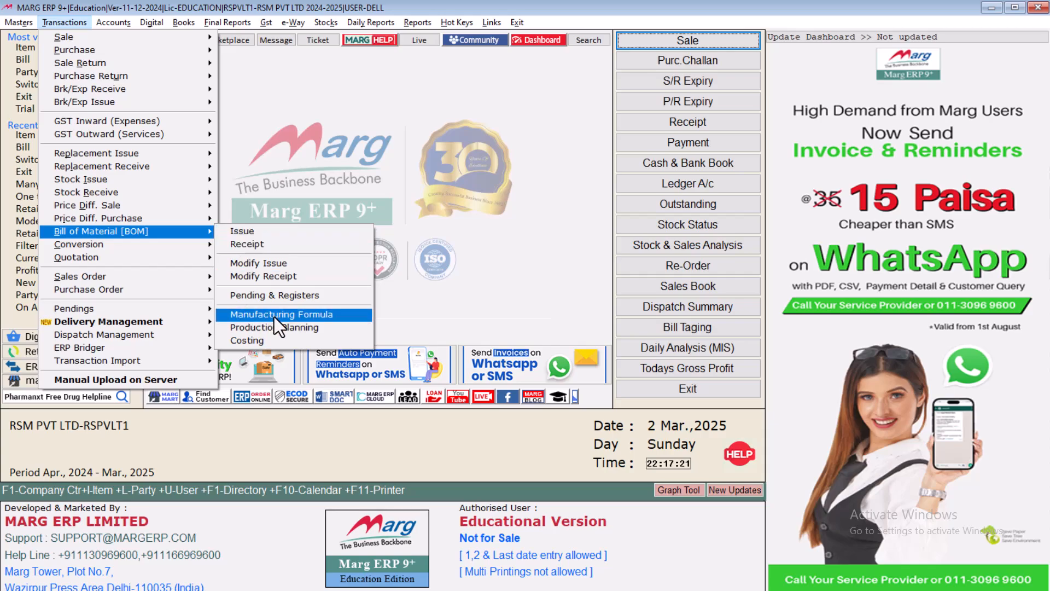
pyautogui.click(289, 317)
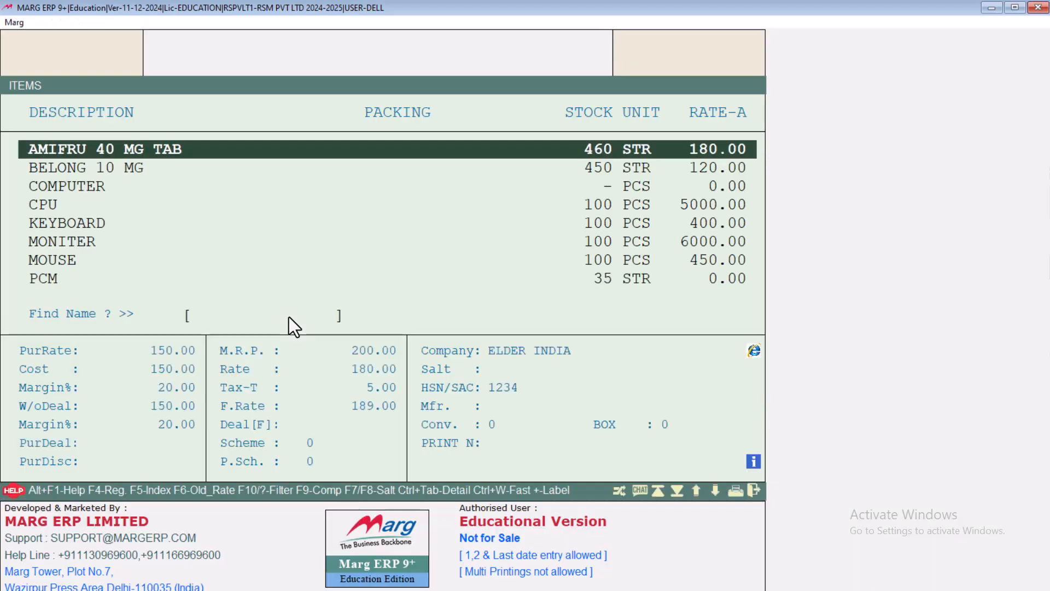
pyautogui.press('Down')
pyautogui.press('Down')
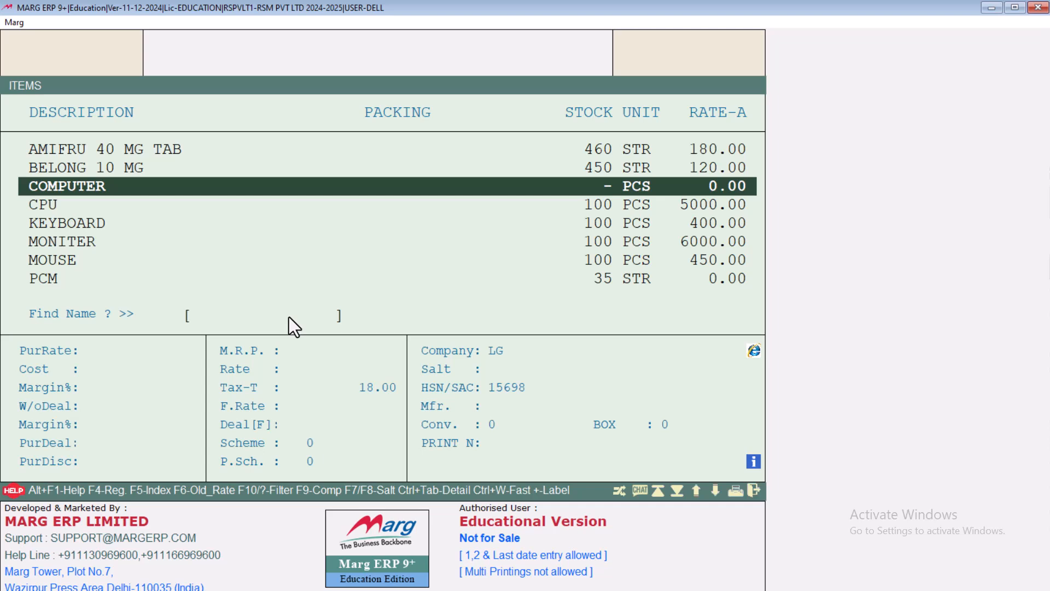
pyautogui.press('Return')
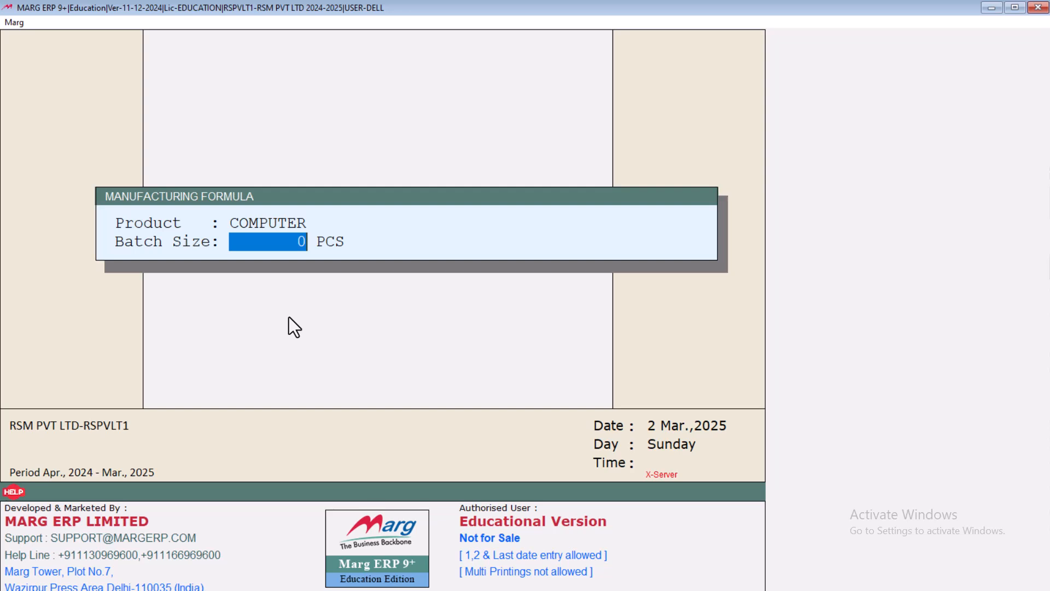
pyautogui.write('1')
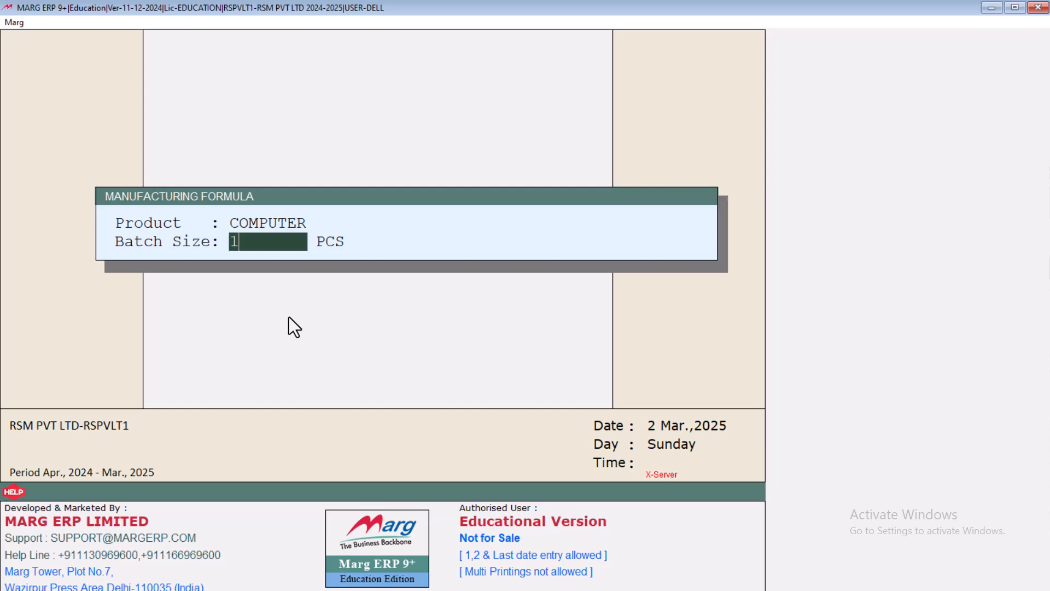
pyautogui.press('Escape')
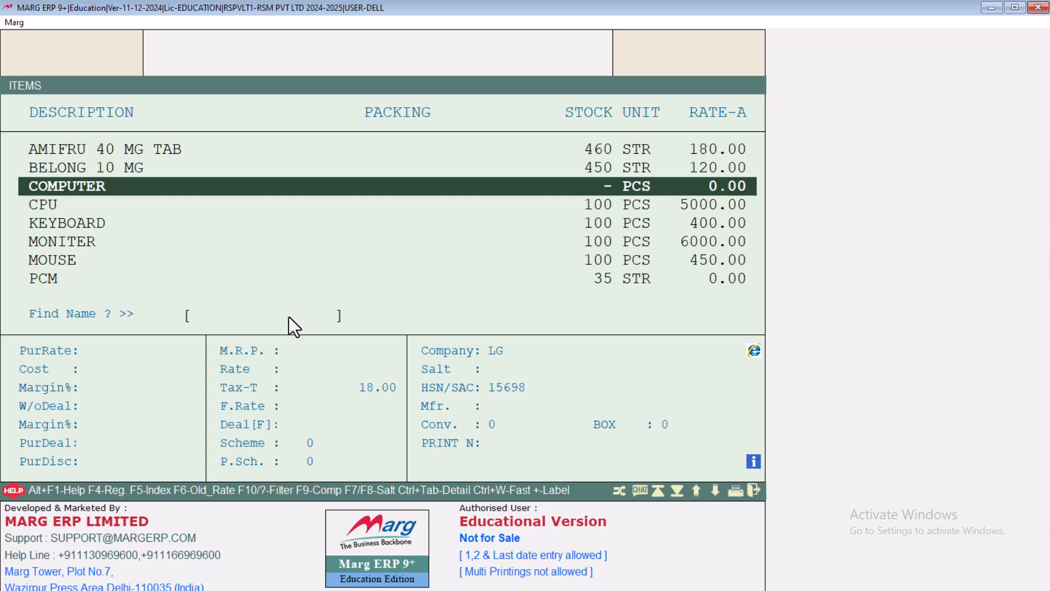
# Step: Add CPU to COMPUTER's formula with quantity 1 PCS, keeping the Less stock, Print and cost settings
pyautogui.press('Down')
pyautogui.press('Return')
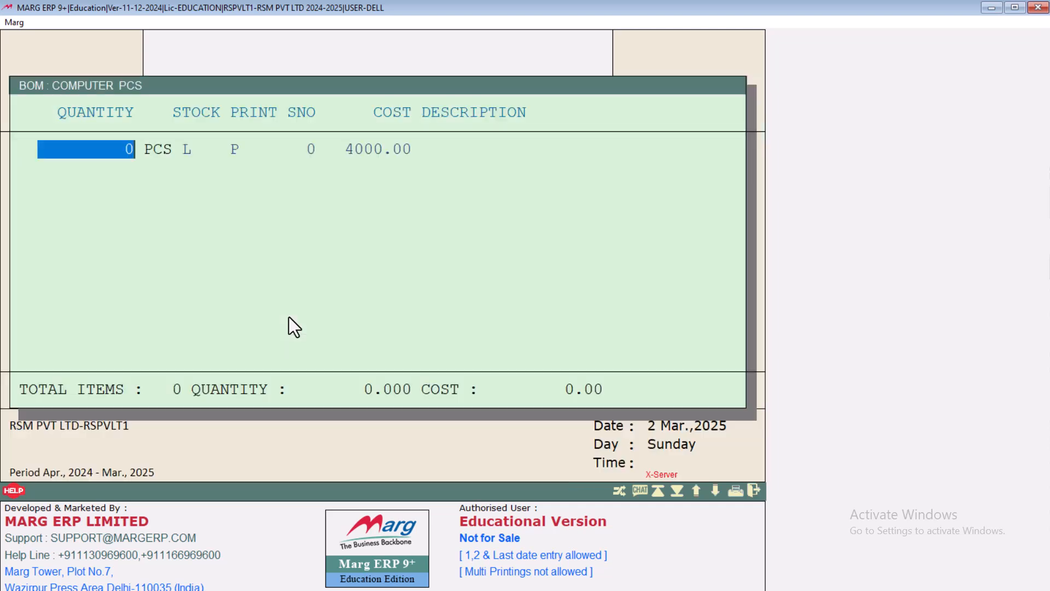
pyautogui.write('1')
pyautogui.press('Return')
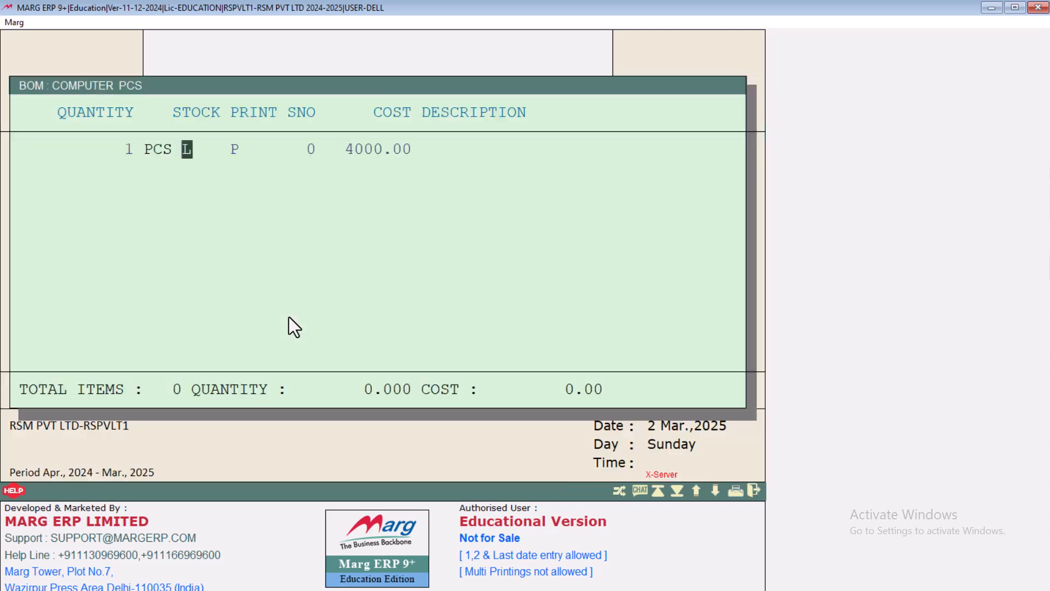
pyautogui.press('Return')
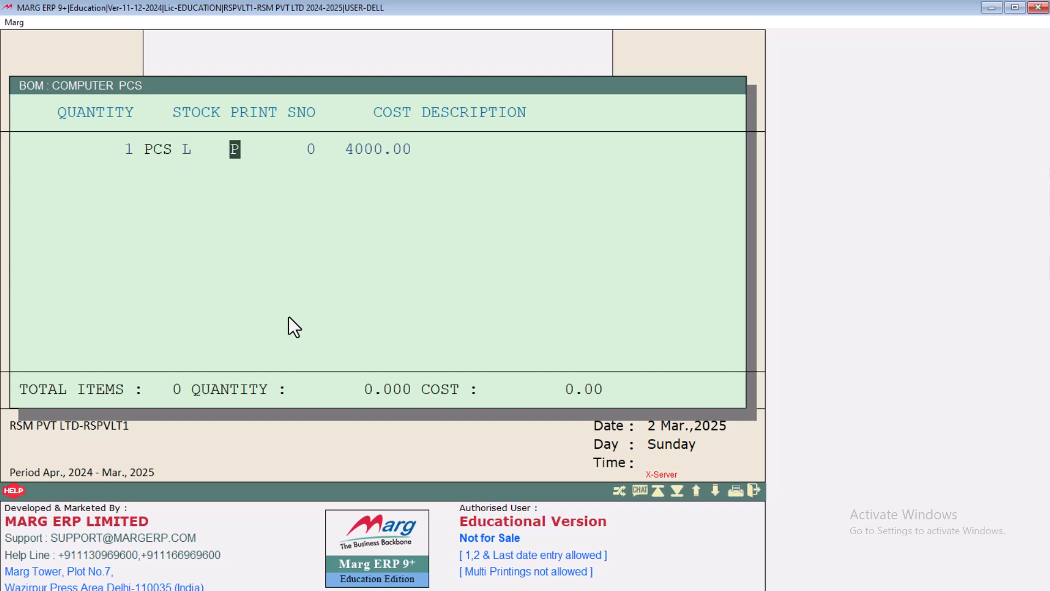
pyautogui.press('Return')
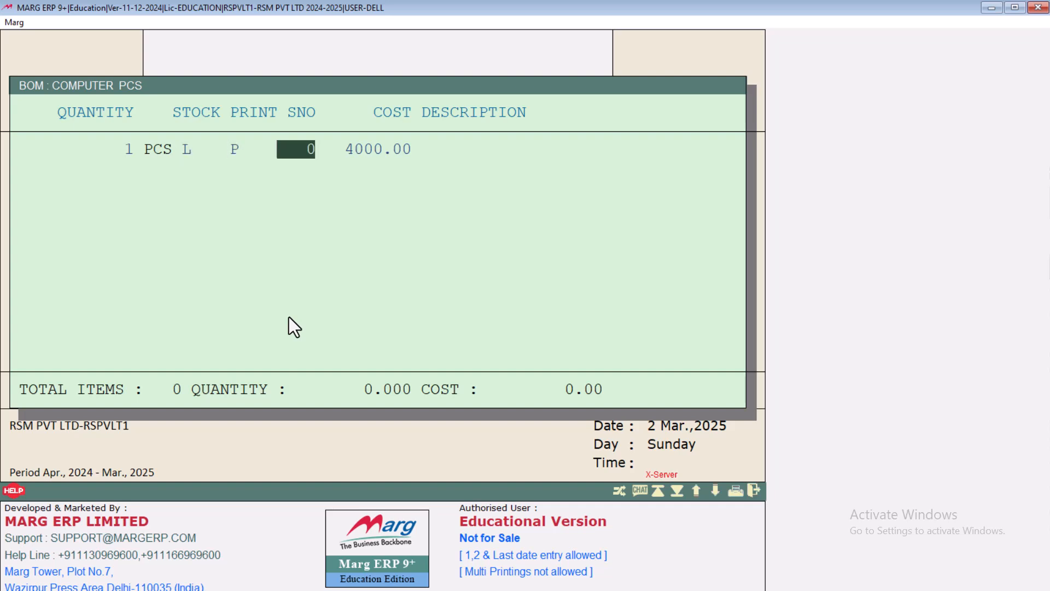
pyautogui.press('Return')
pyautogui.press('Return')
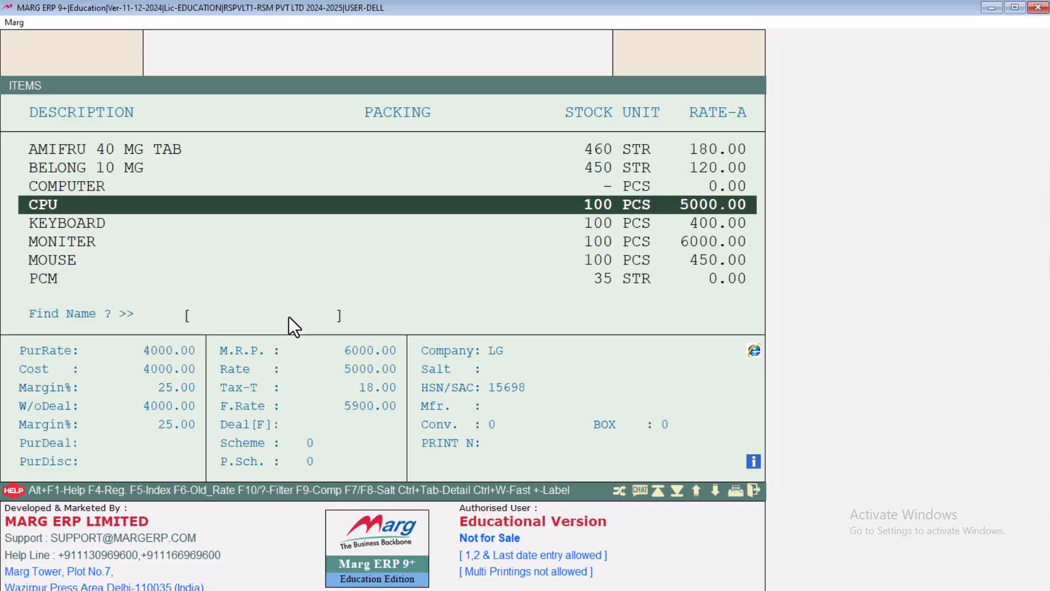
# Step: Add KEYBOARD to COMPUTER's formula with quantity 1 PCS, accepting its default stock, print and cost settings
pyautogui.press('Down')
pyautogui.press('Return')
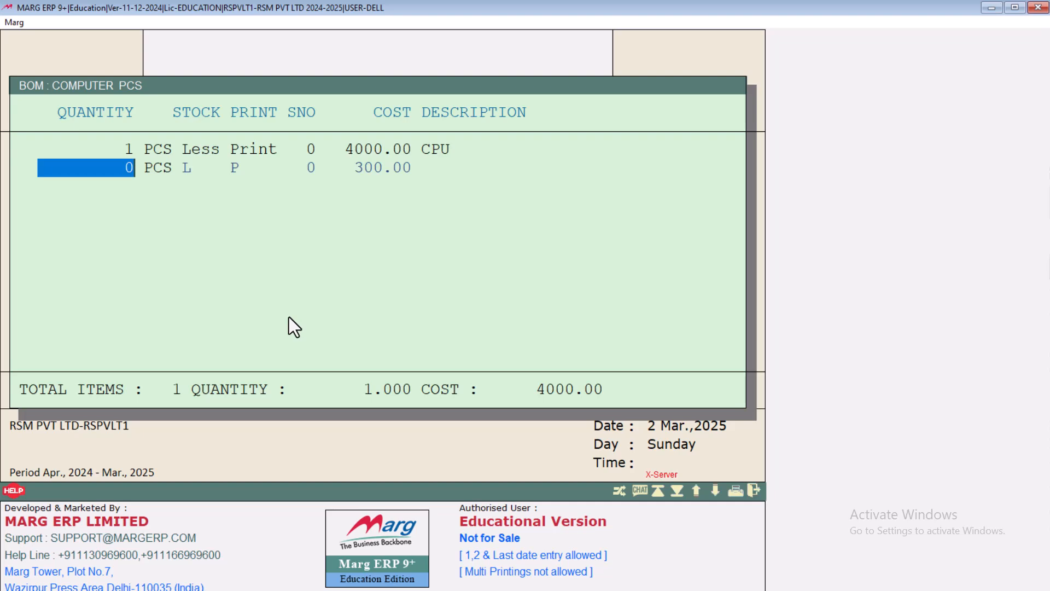
pyautogui.write('1')
pyautogui.press('Return')
pyautogui.press('Return')
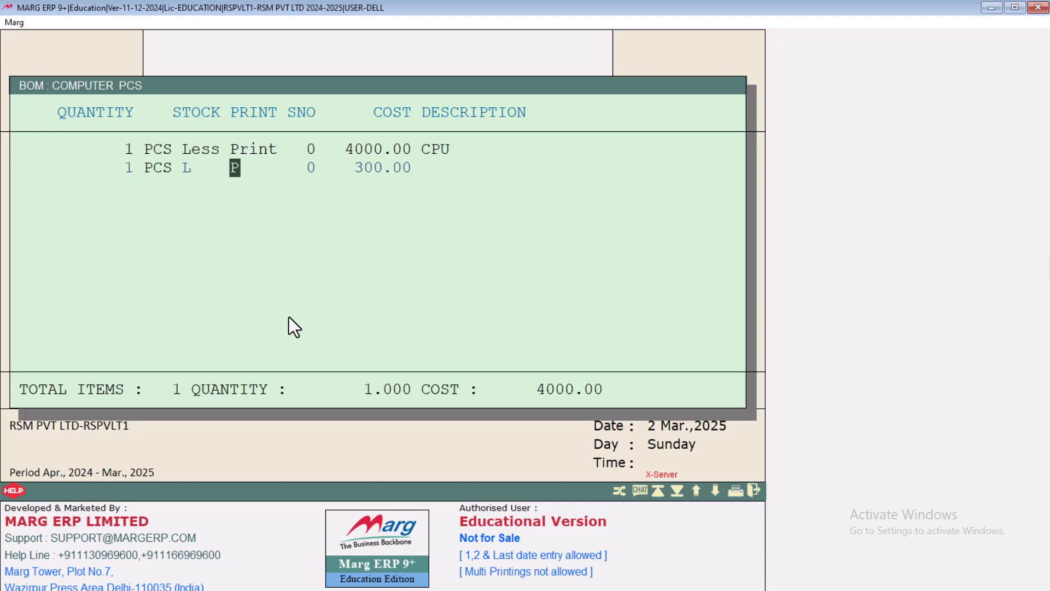
pyautogui.press('Return')
pyautogui.press('Return')
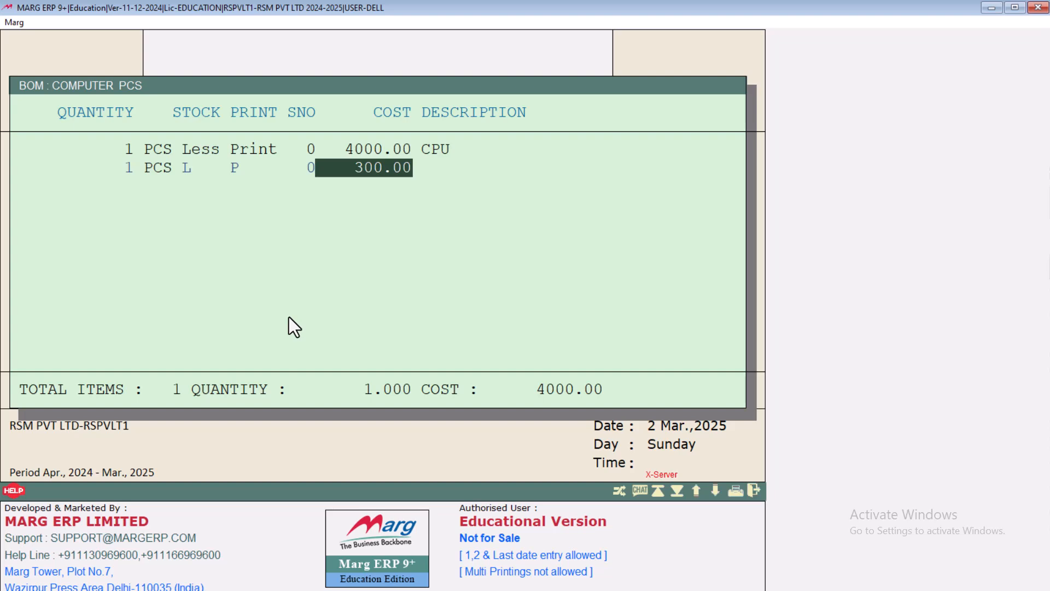
pyautogui.press('Return')
# Step: Add MONITER to COMPUTER's formula with quantity 1 PCS, accepting its default stock, print and cost settings
pyautogui.press('Return')
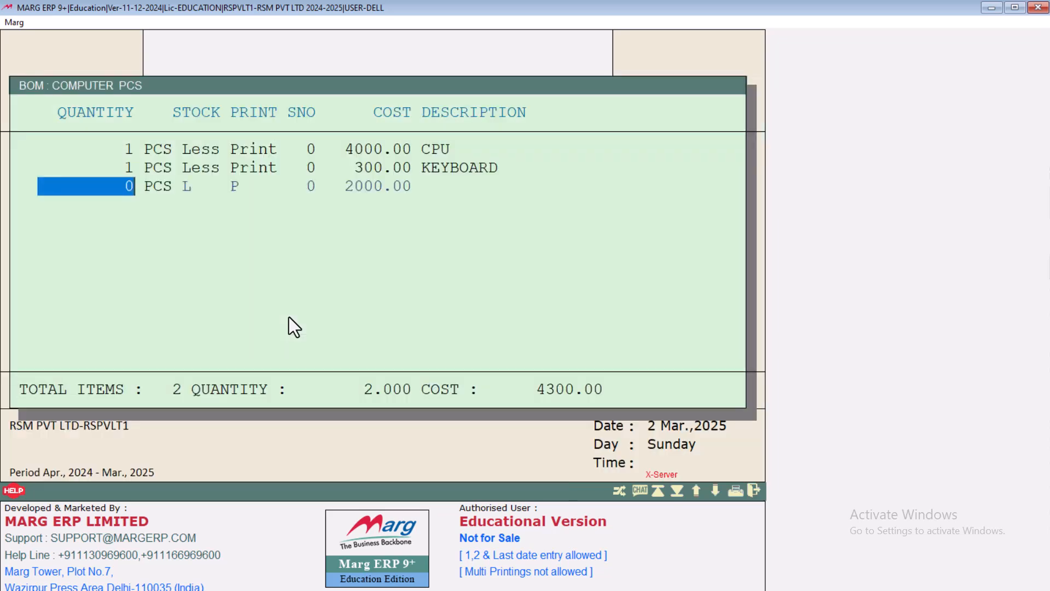
pyautogui.write('1')
pyautogui.press('Return')
pyautogui.press('Return')
pyautogui.press('Return')
pyautogui.press('Return')
pyautogui.press('Return')
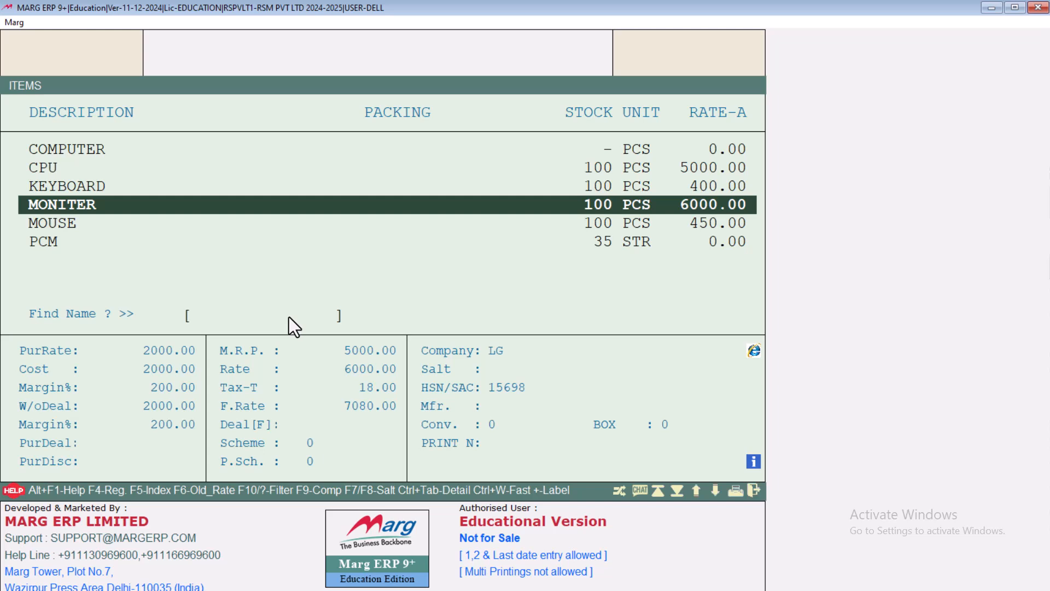
# Step: Add MOUSE to COMPUTER's formula with quantity 1 PCS, accepting its default stock, print and cost settings
pyautogui.press('Down')
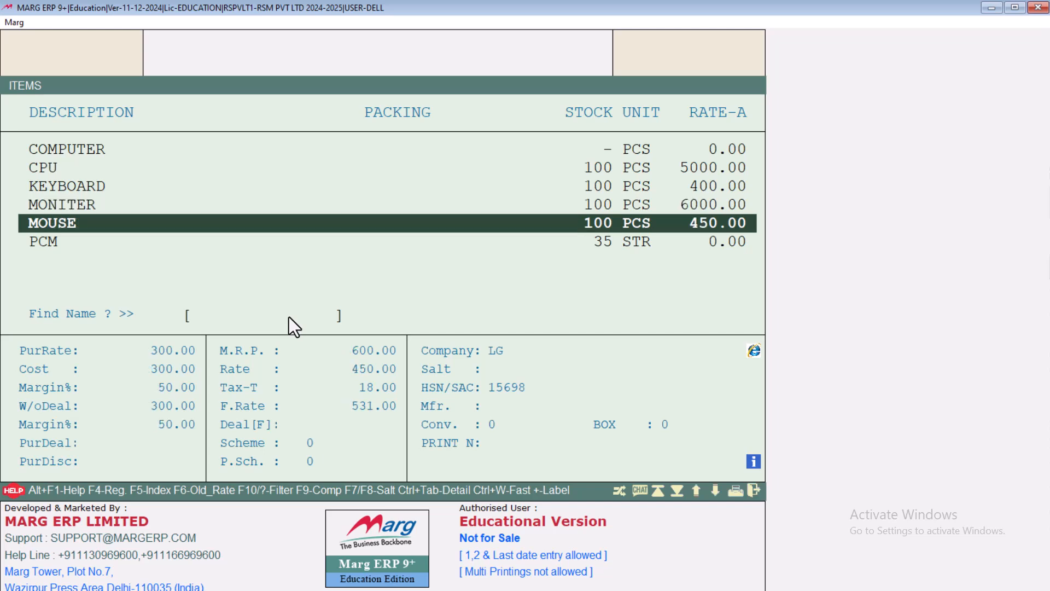
pyautogui.press('Return')
pyautogui.write('1')
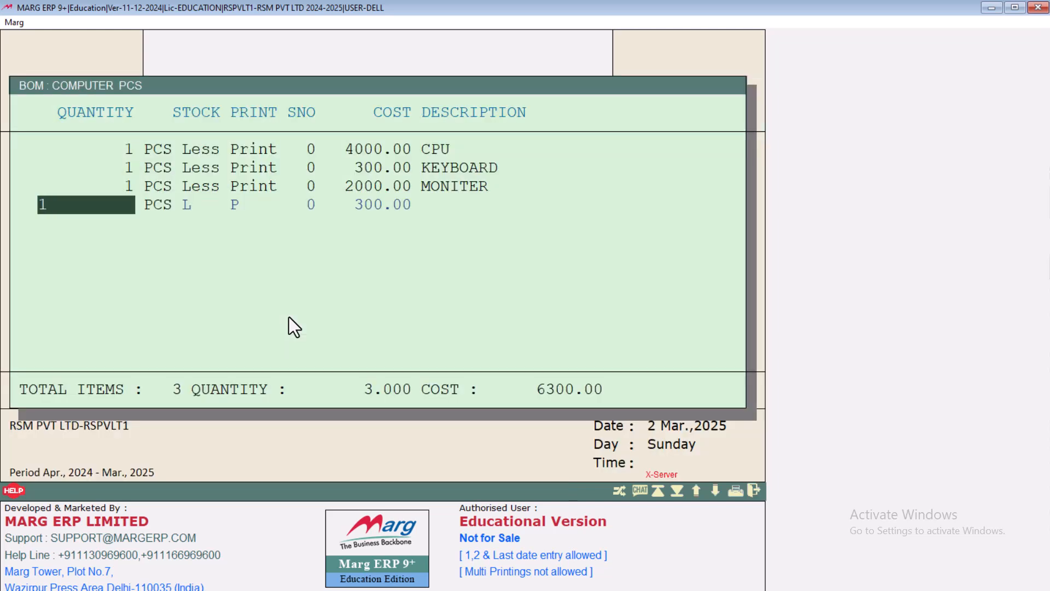
pyautogui.press('Return')
pyautogui.press('Return')
pyautogui.press('Return')
pyautogui.press('Return')
pyautogui.press('Return')
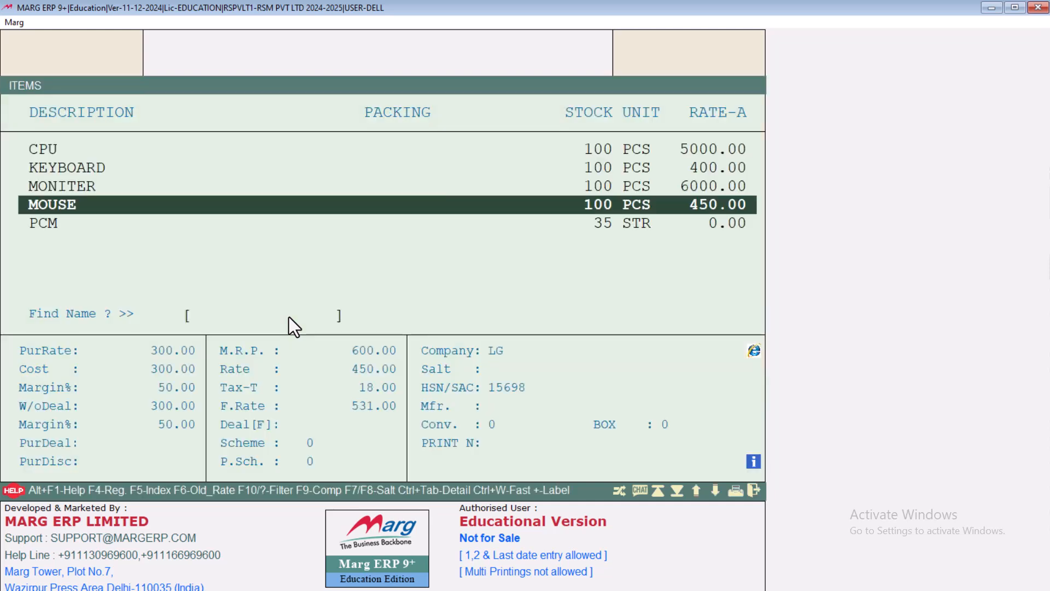
# Step: Finish COMPUTER's component list and leave the manufacturing formula entry
pyautogui.press('Return')
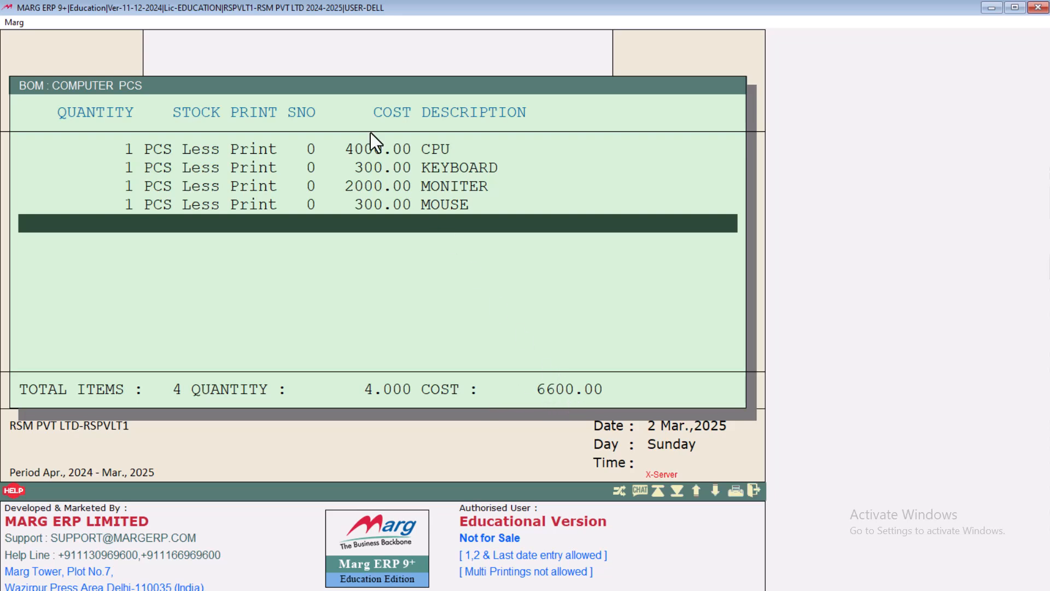
pyautogui.hotkey('alt', 'Tab')
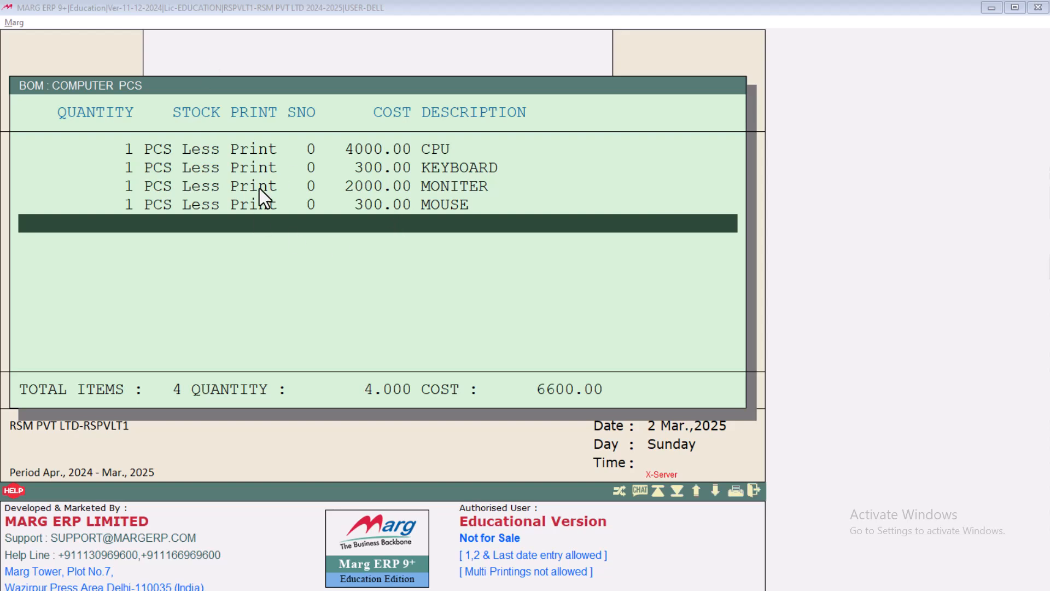
pyautogui.click(219, 223)
pyautogui.press('Escape')
pyautogui.click(218, 223)
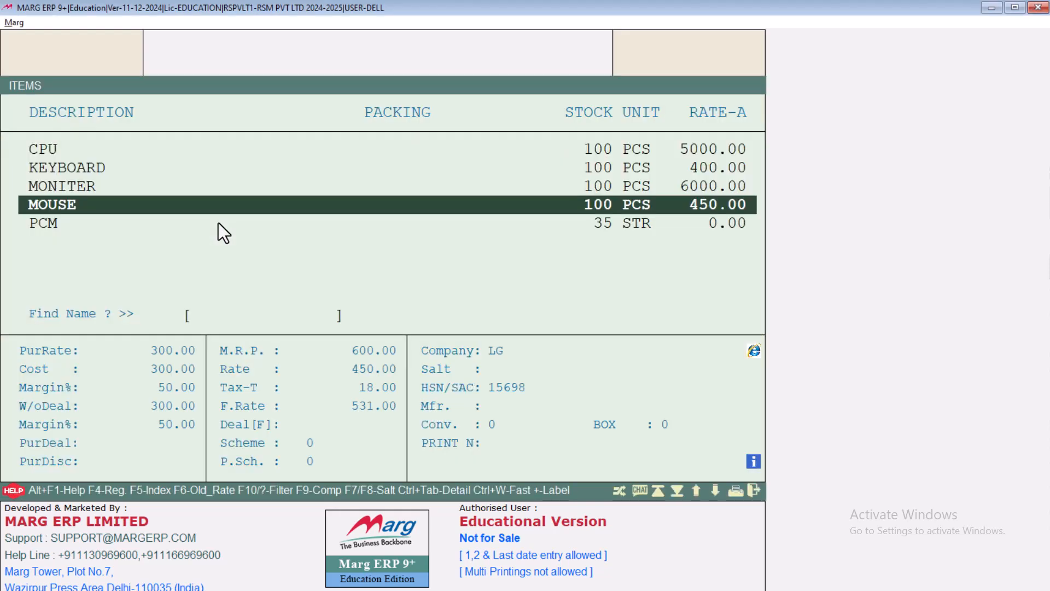
pyautogui.press('Escape')
pyautogui.press('Escape')
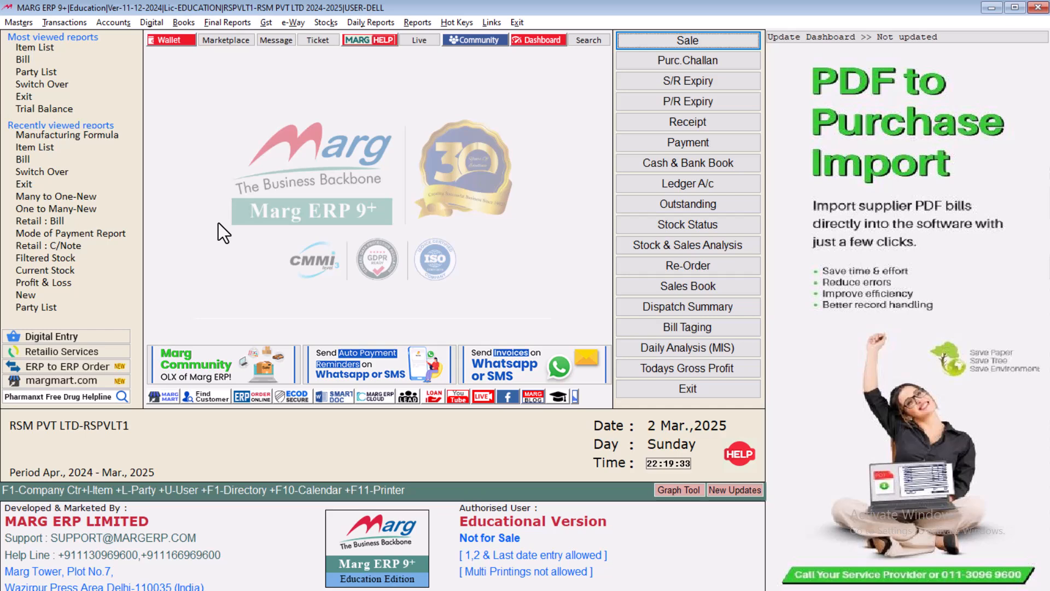
# Step: Reopen COMPUTER's manufacturing formula to review its batch size and components, then close it
pyautogui.click(66, 22)
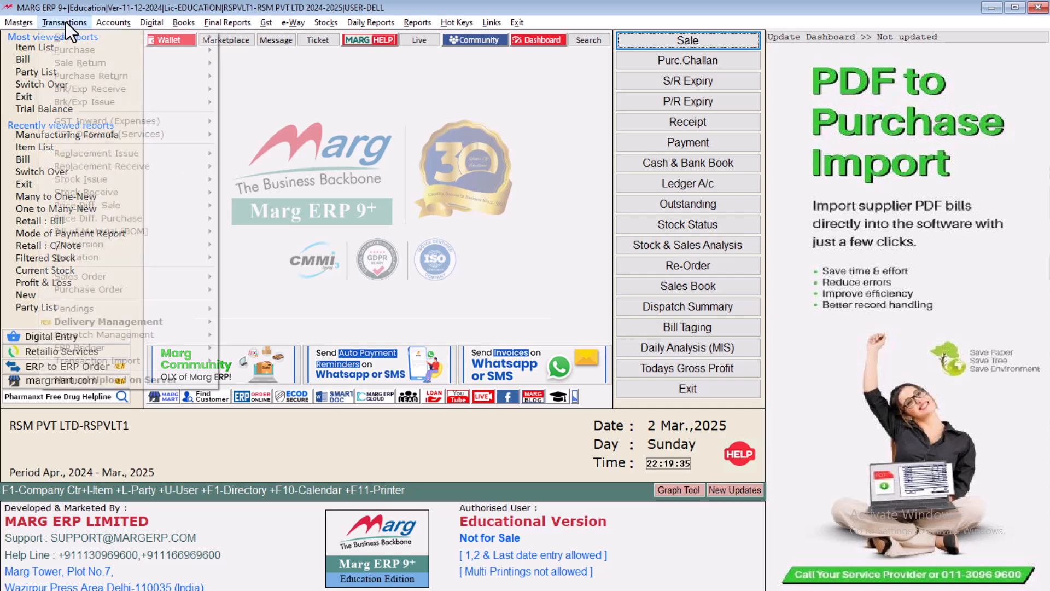
pyautogui.moveTo(106, 230)
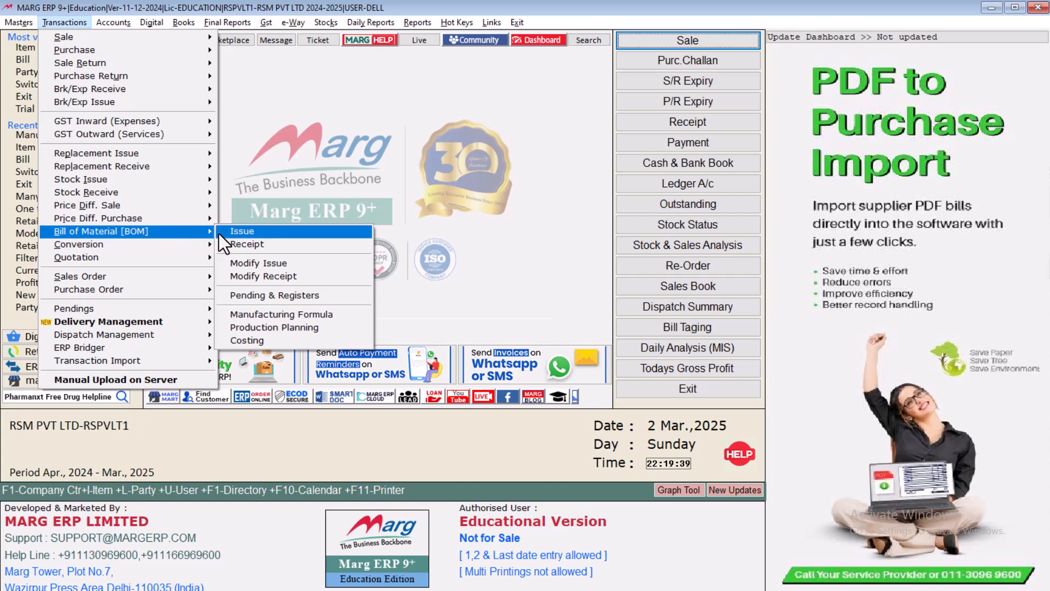
pyautogui.click(267, 314)
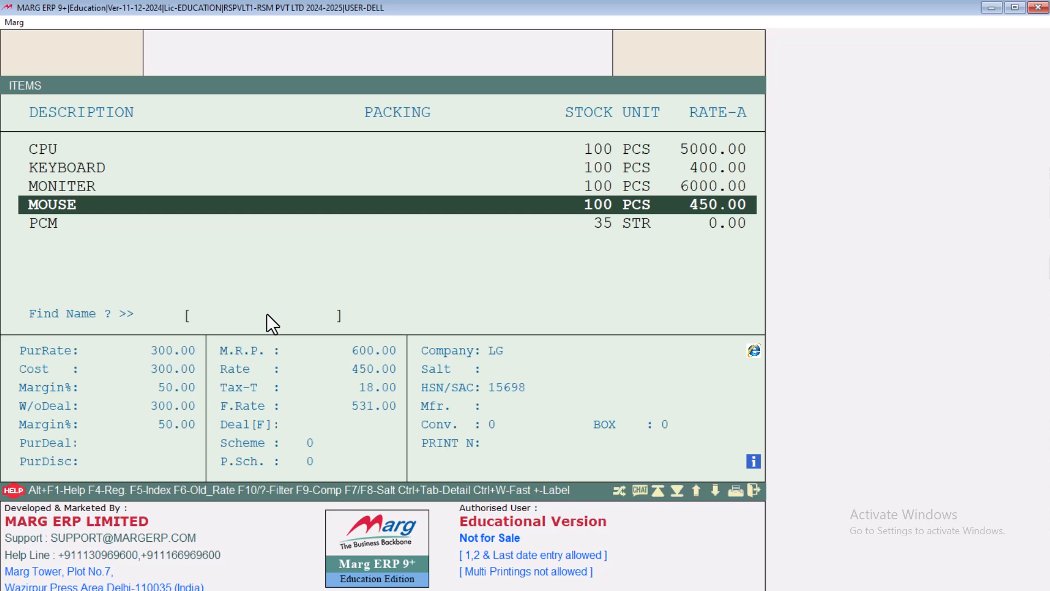
pyautogui.press('Up')
pyautogui.press('Up')
pyautogui.press('Up')
pyautogui.press('Up')
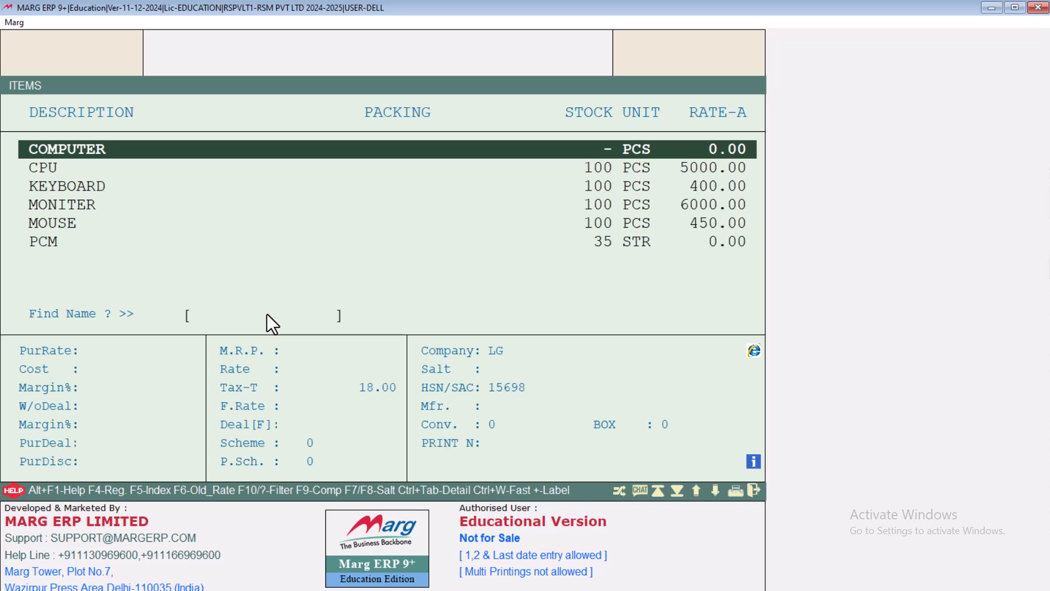
pyautogui.press('Return')
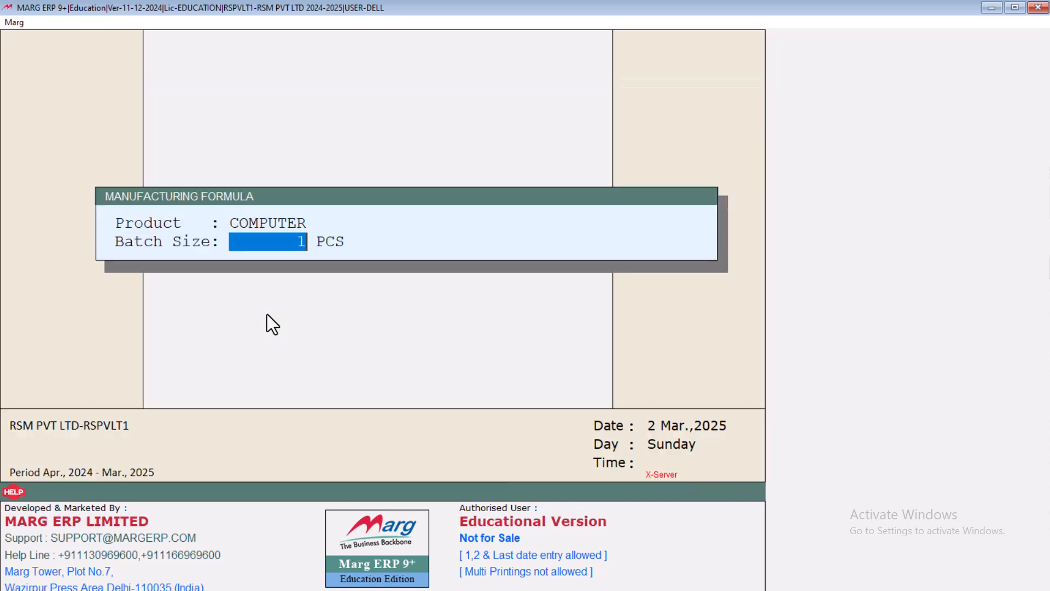
pyautogui.press('Return')
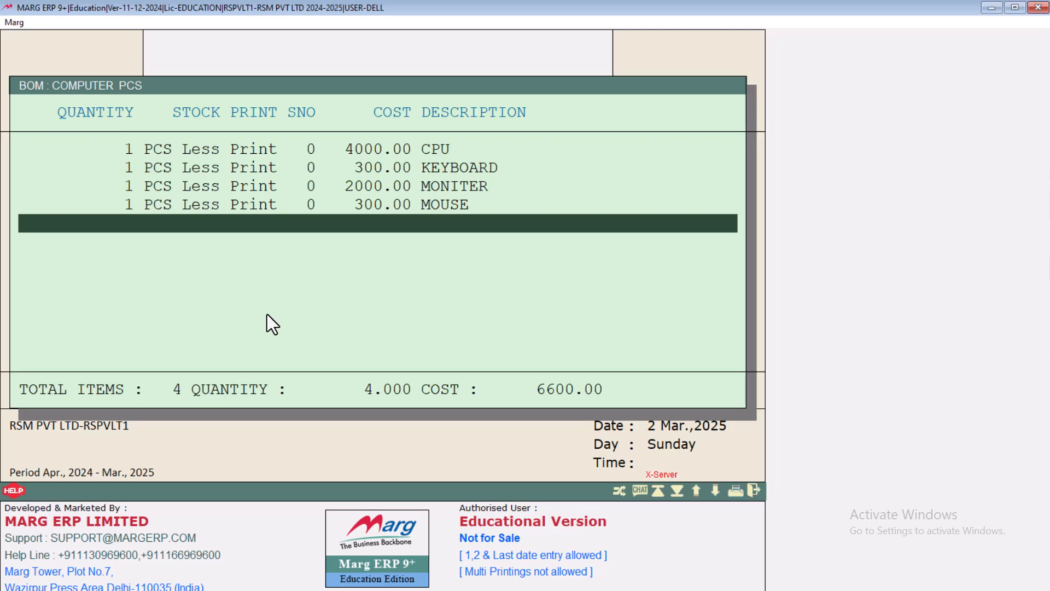
pyautogui.press('Escape')
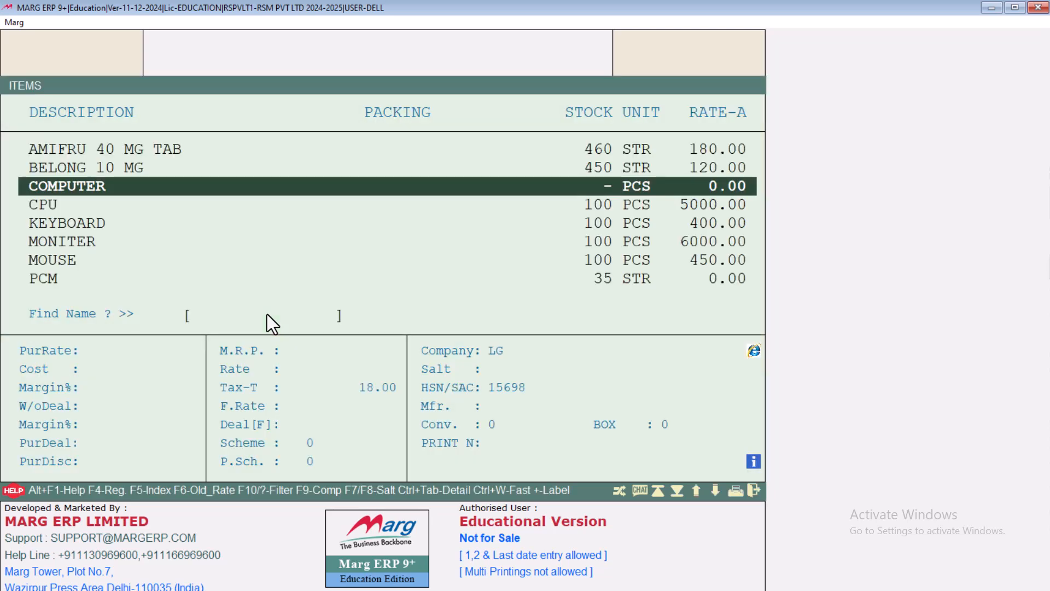
pyautogui.press('Escape')
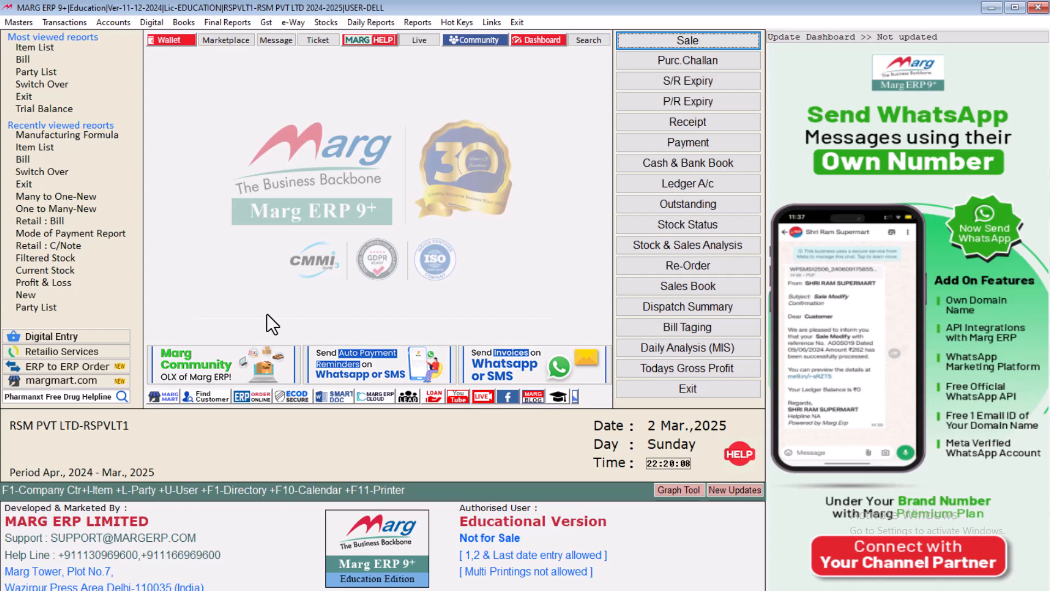
# Step: Try to start a Bill of Material issue entry
pyautogui.click(62, 25)
pyautogui.moveTo(152, 231)
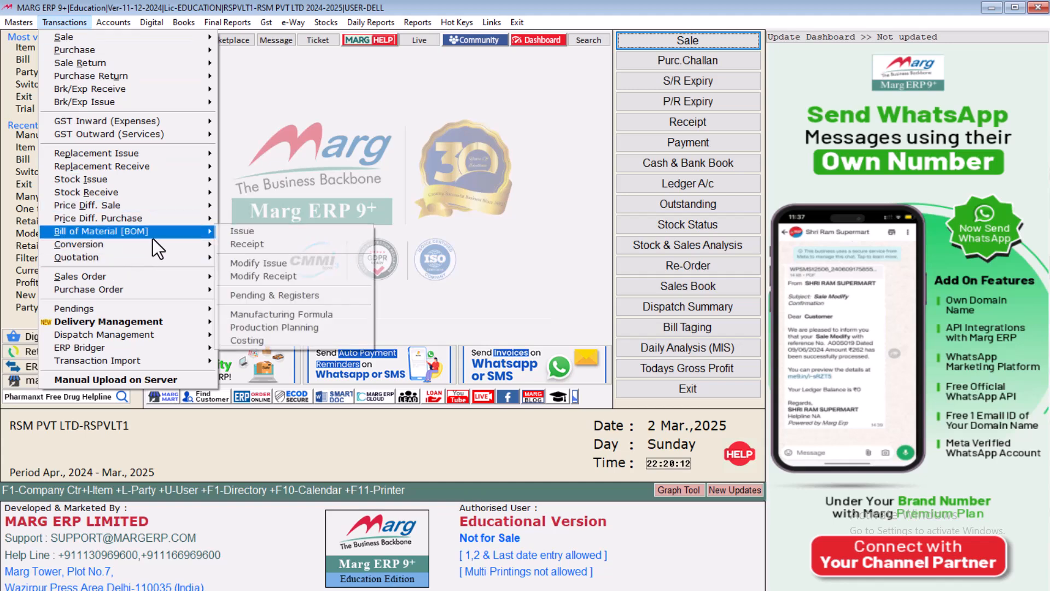
pyautogui.click(247, 232)
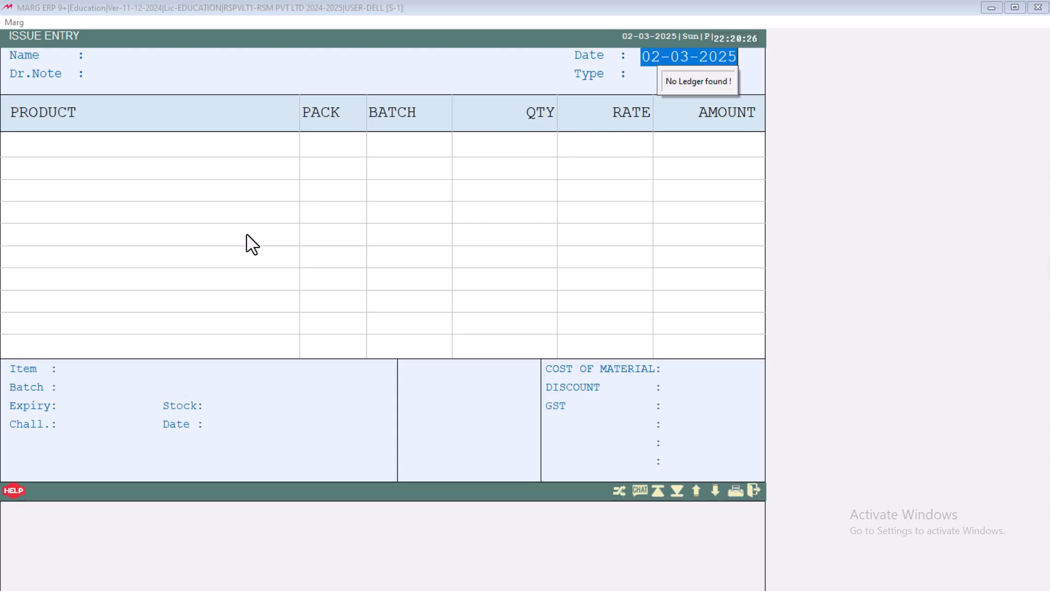
pyautogui.press('Escape')
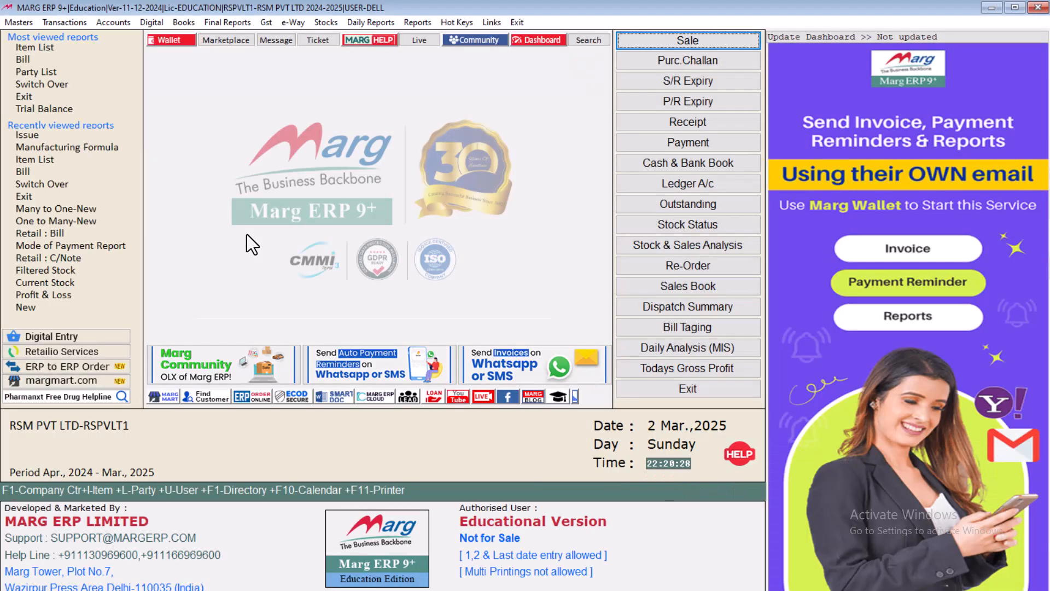
# Step: Start a new general ledger under the account group SUNDRY CREDITORS (MANUFACTURERS)
pyautogui.hotkey('ctrl', 'l')
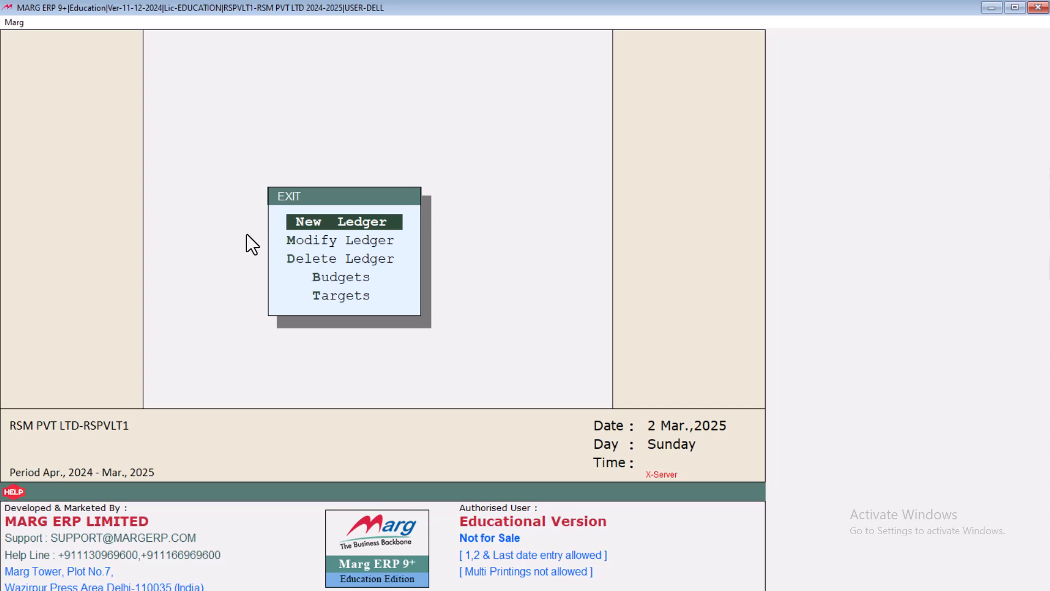
pyautogui.press('Return')
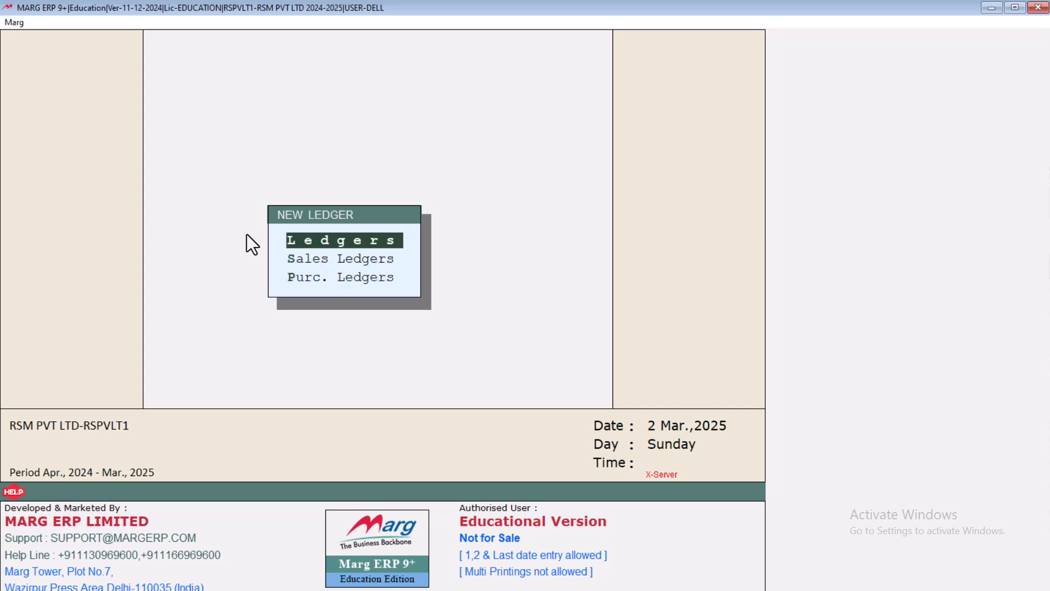
pyautogui.press('Return')
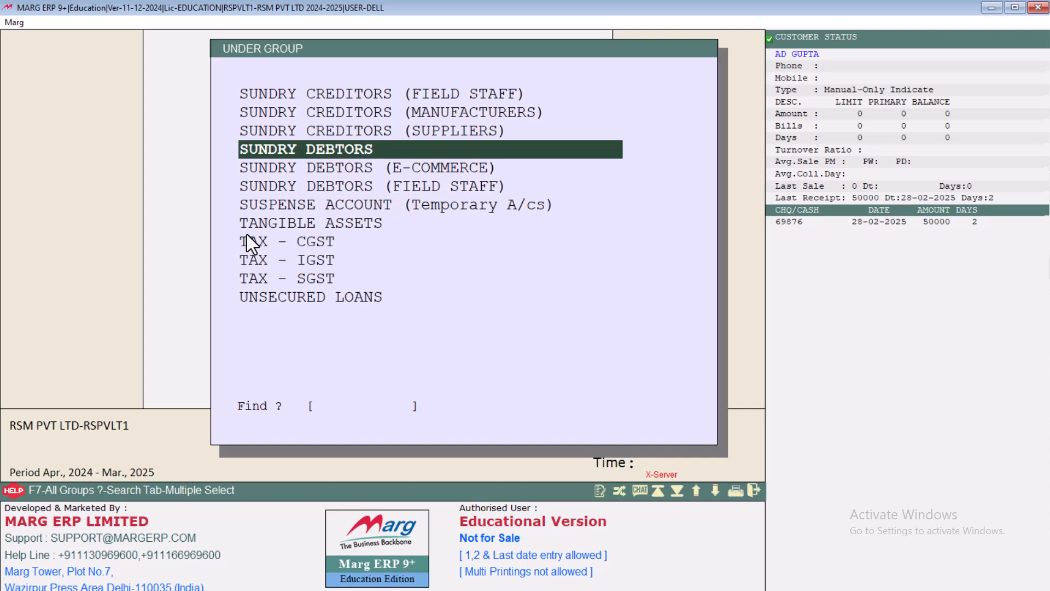
pyautogui.press('Up')
pyautogui.press('Up')
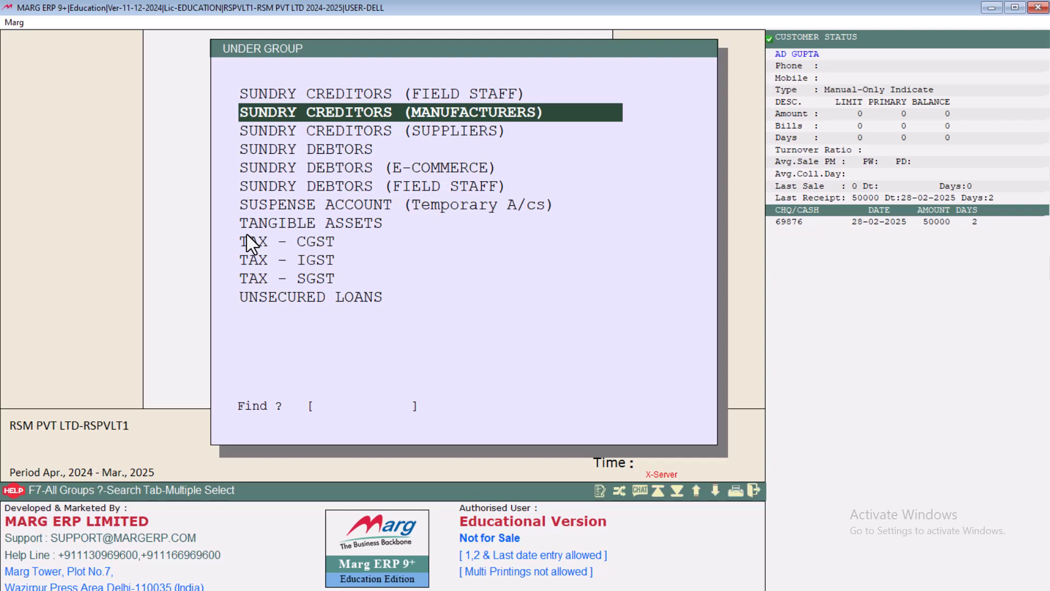
pyautogui.press('Return')
# Step: Name the new ledger PRODUCATION DEPARTMENT, save it with the remaining defaults and leave ledger creation
pyautogui.write('PRO')
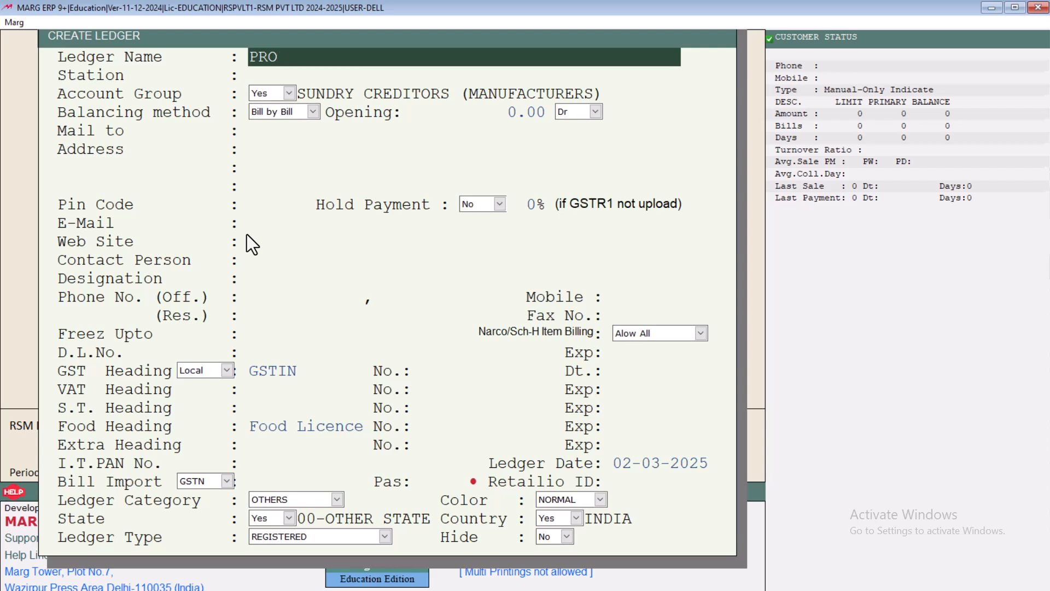
pyautogui.write('DUCATION DEPA')
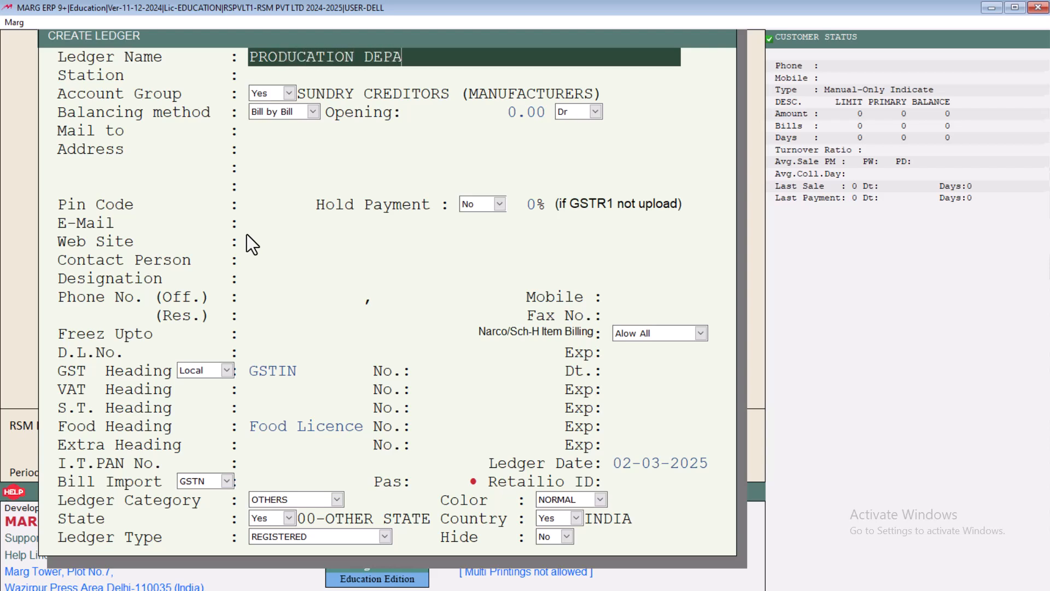
pyautogui.write('RTMENT')
pyautogui.press('Return')
pyautogui.press('Return')
pyautogui.press('Return')
pyautogui.press('Return')
pyautogui.press('Return')
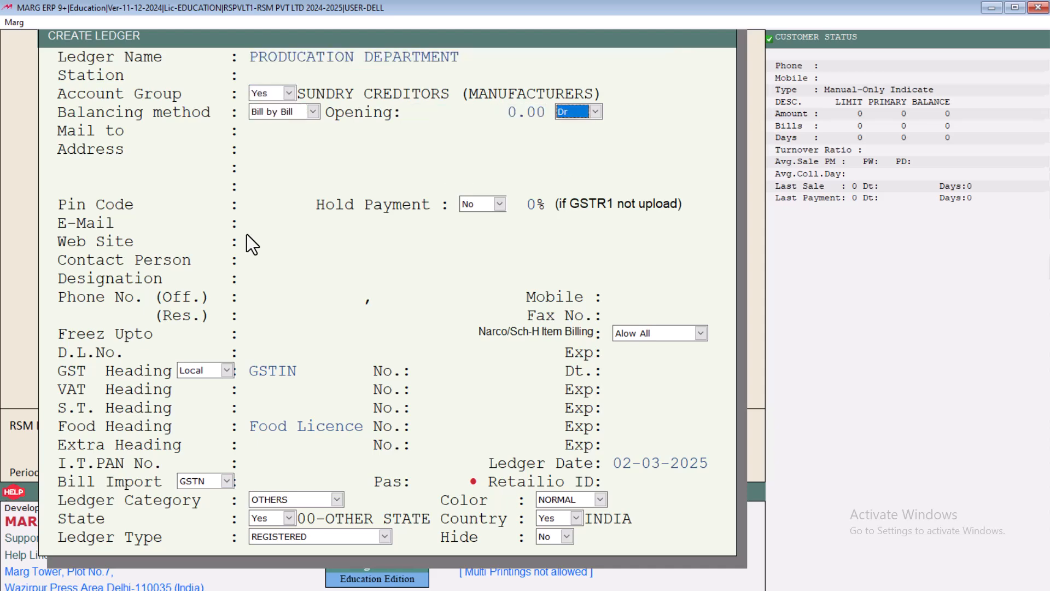
pyautogui.hotkey('ctrl', 'w')
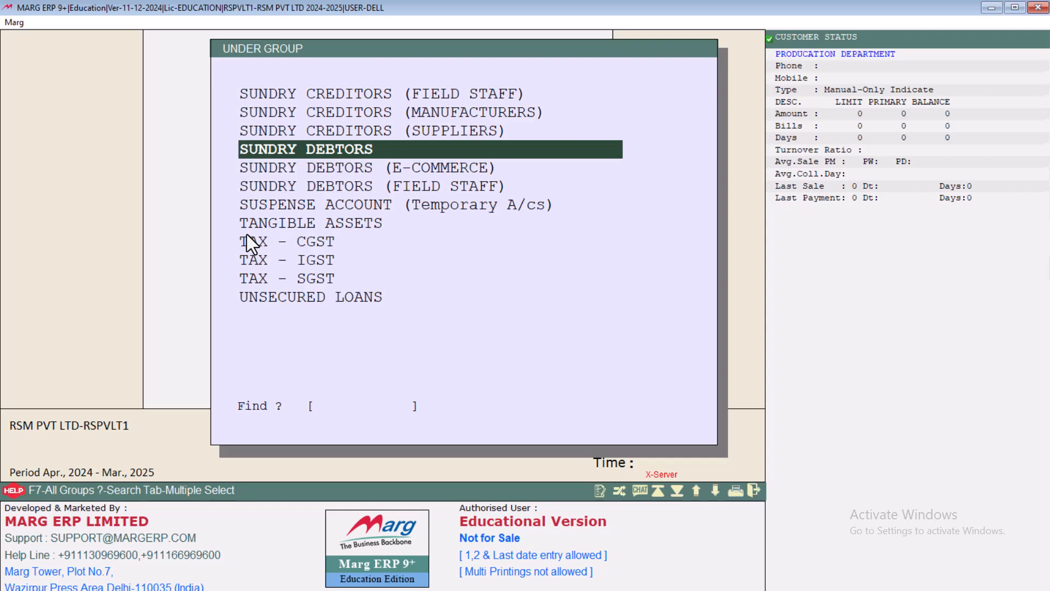
pyautogui.press('Escape')
pyautogui.press('Escape')
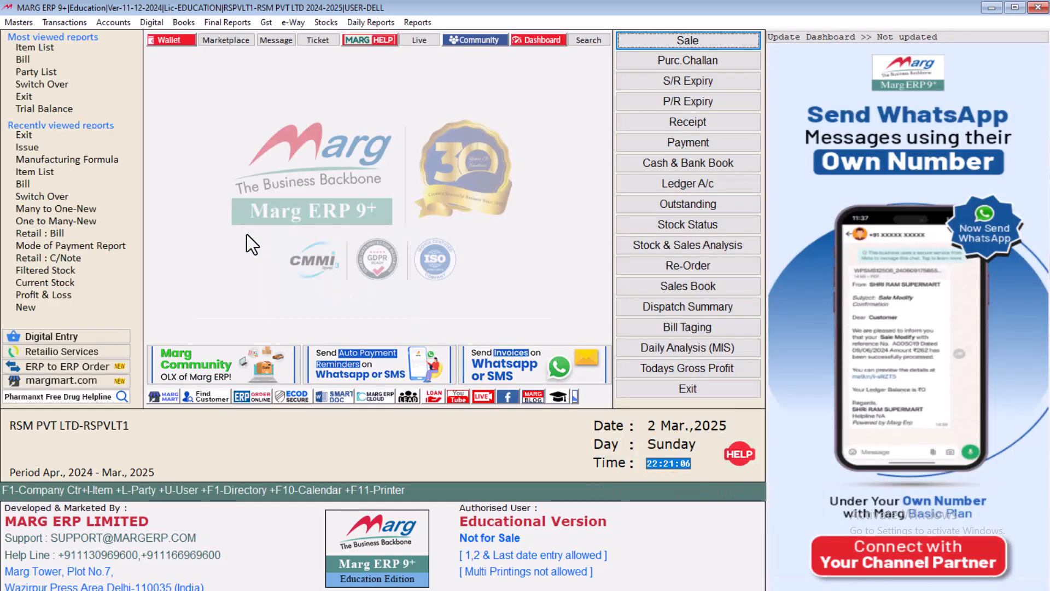
# Step: Start a Bill of Material issue entry for the PRODUCATION DEPARTMENT ledger, accepting the default voucher details
pyautogui.click(72, 21)
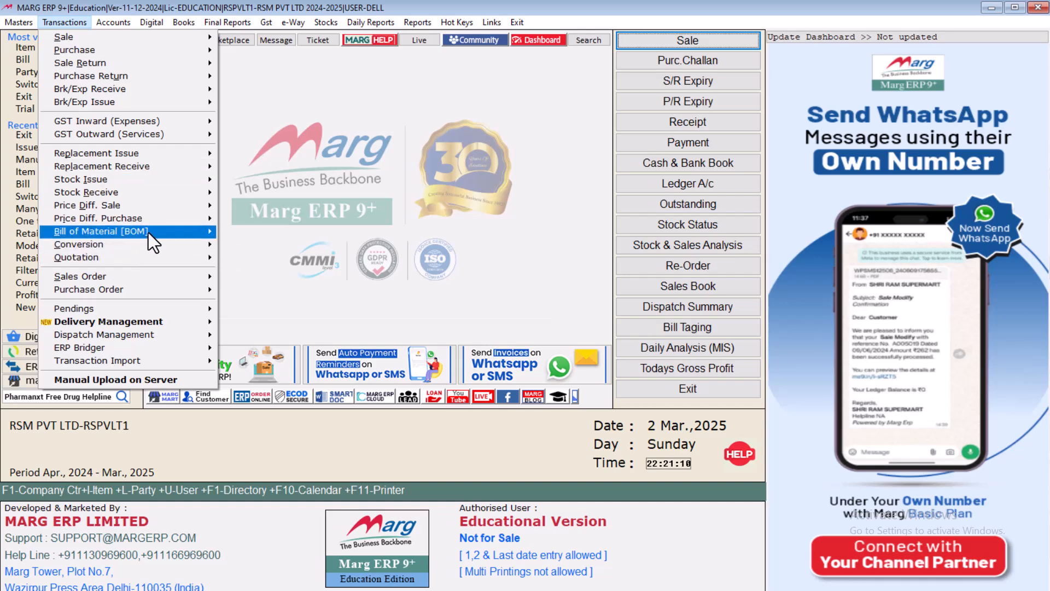
pyautogui.moveTo(149, 233)
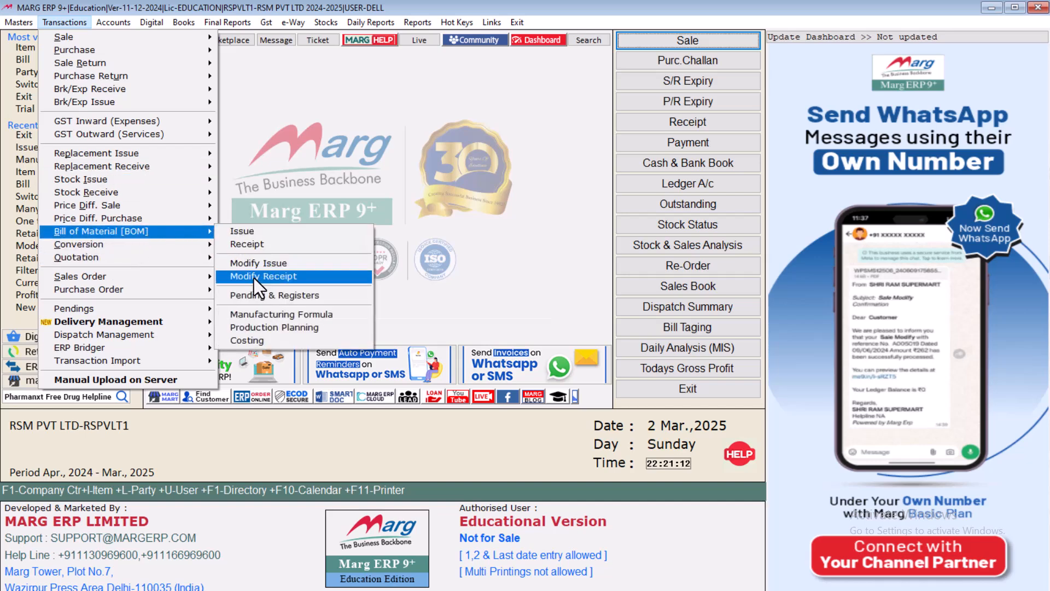
pyautogui.click(242, 231)
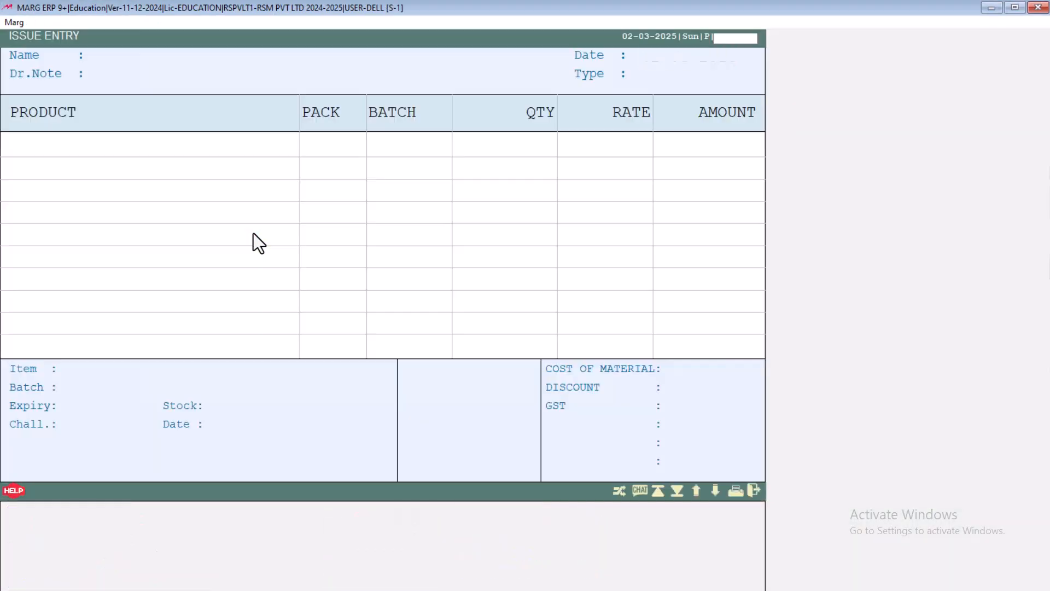
pyautogui.press('Return')
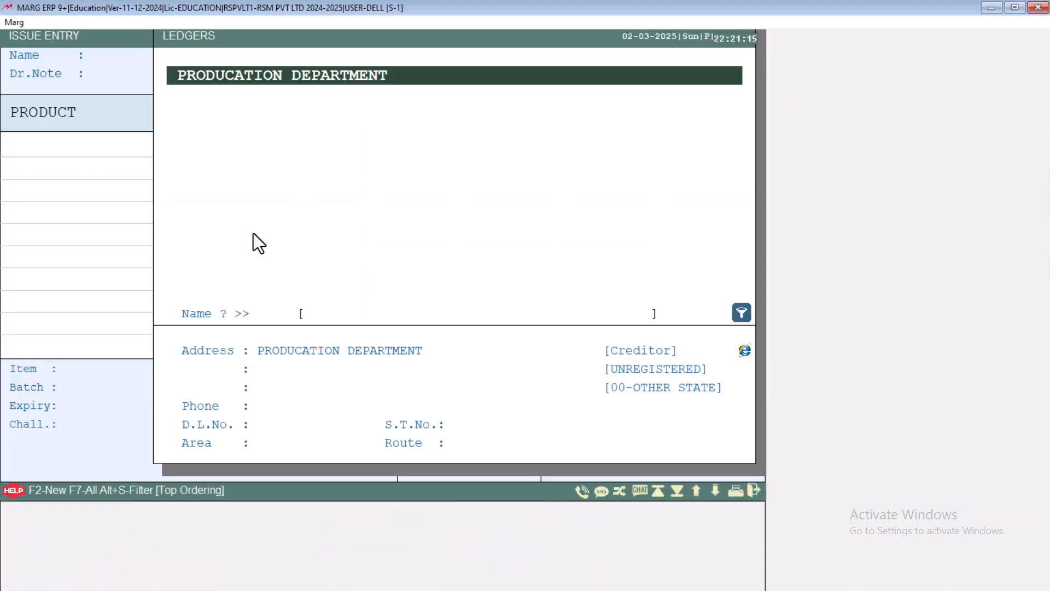
pyautogui.press('Return')
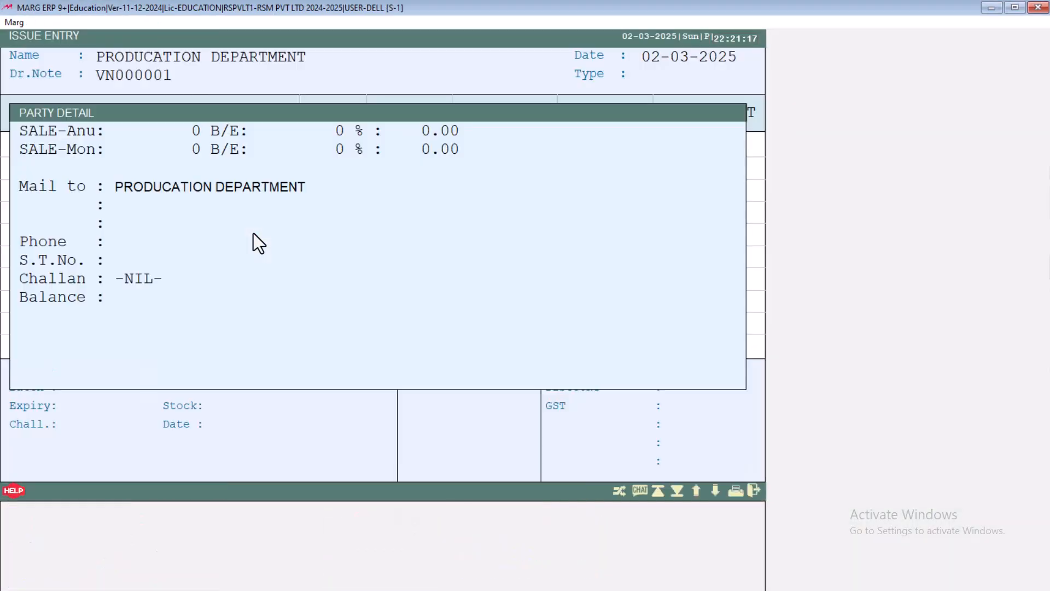
pyautogui.press('Return')
pyautogui.press('Return')
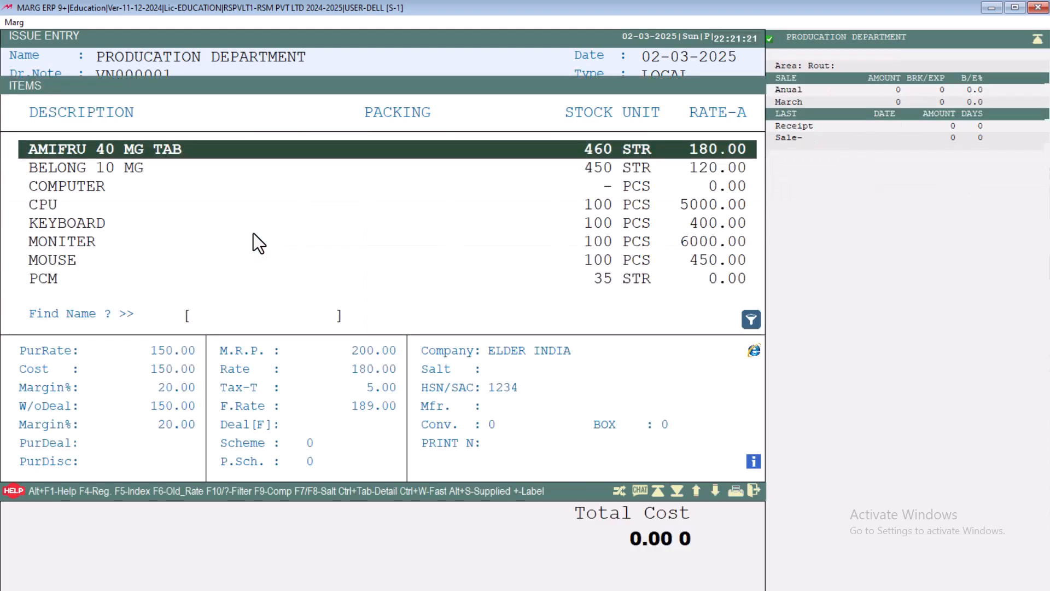
# Step: Add 30 PCS of CPU from batch 6546 as the first line of the issue entry
pyautogui.press('Down')
pyautogui.press('Down')
pyautogui.press('Down')
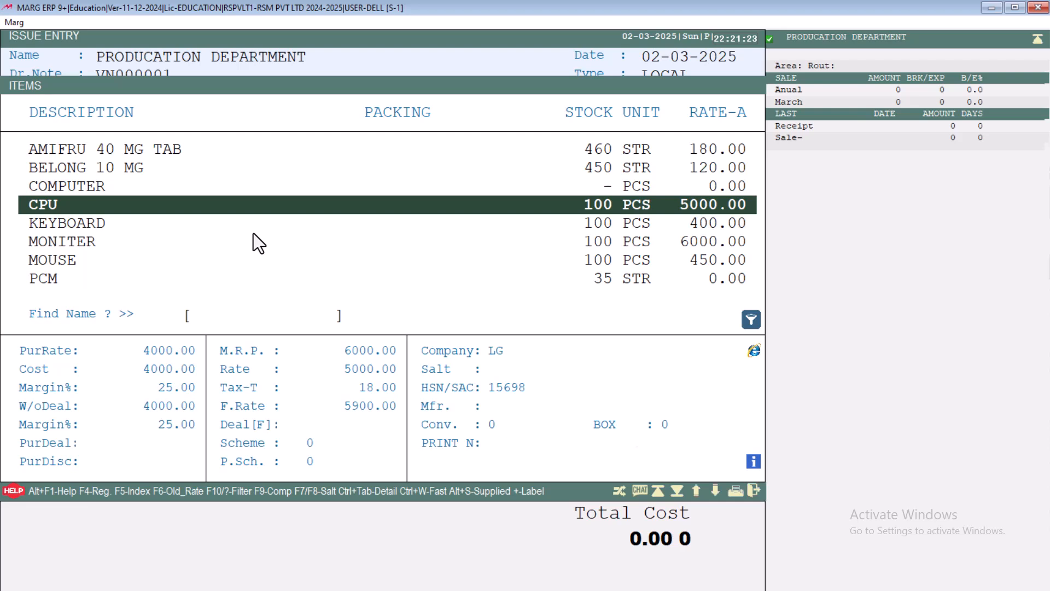
pyautogui.press('Return')
pyautogui.press('Return')
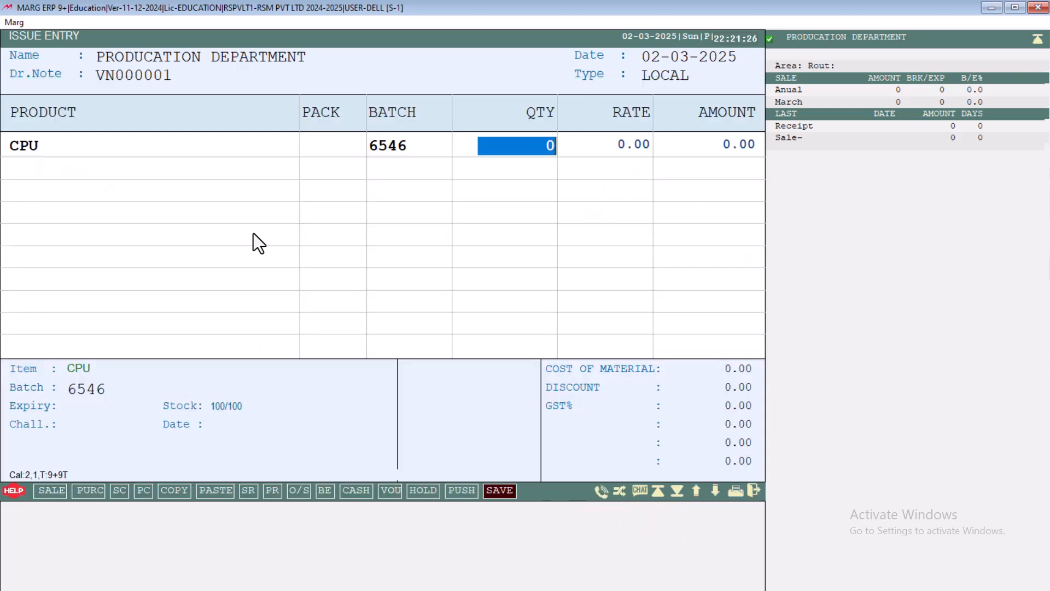
pyautogui.write('30')
pyautogui.press('Return')
pyautogui.press('Return')
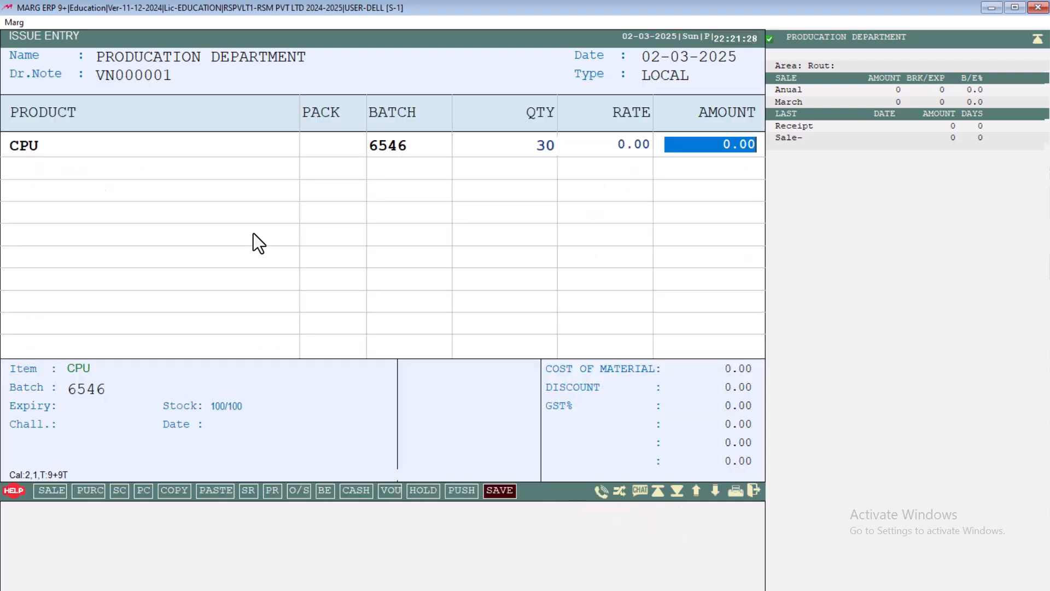
pyautogui.press('Return')
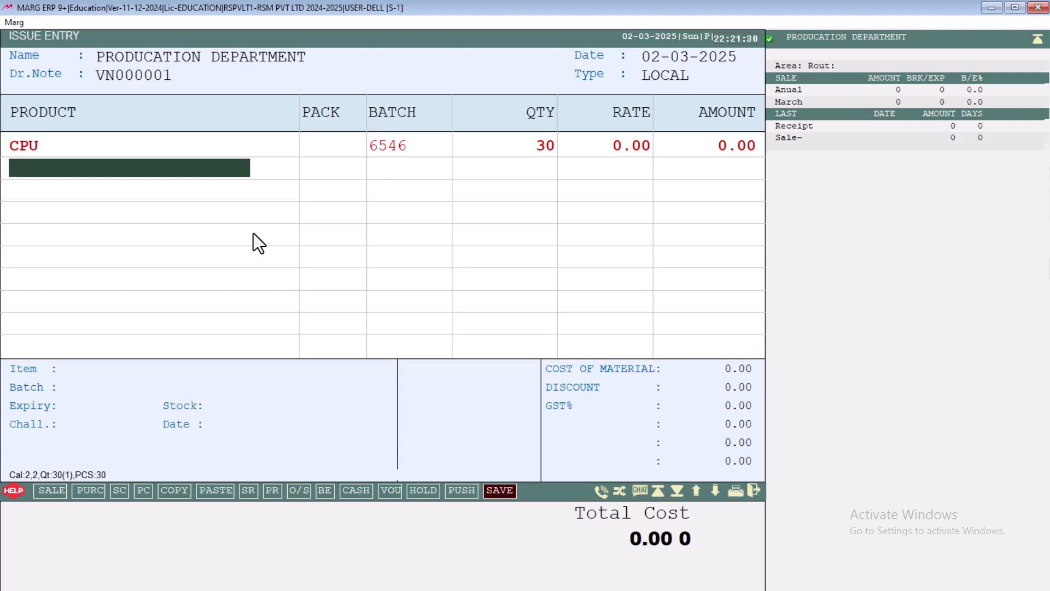
# Step: Add 30 PCS of KEYBOARD to the issue entry on the line below CPU
pyautogui.press('Return')
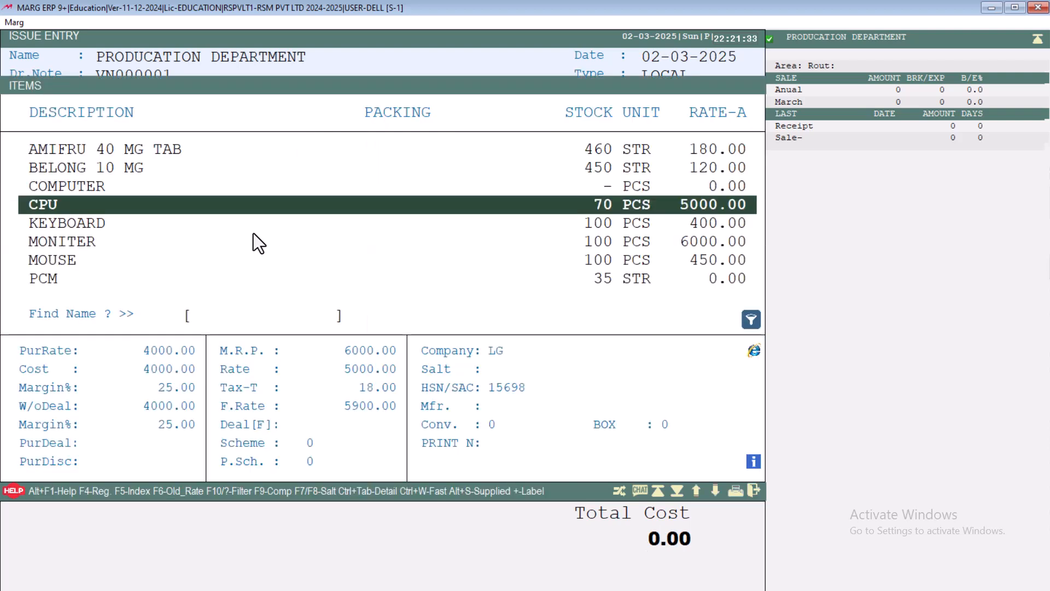
pyautogui.press('Down')
pyautogui.press('Return')
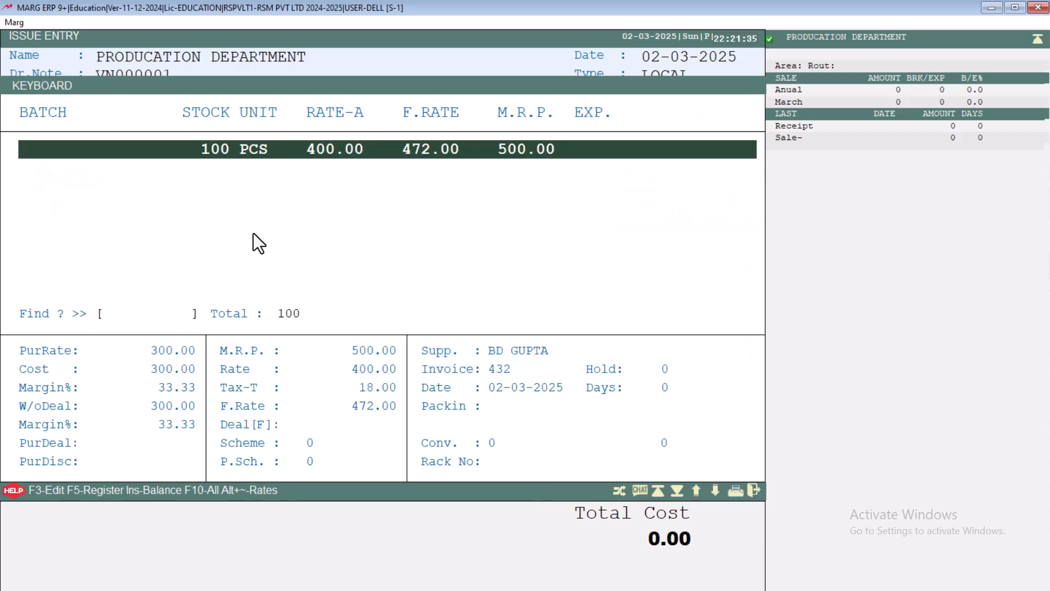
pyautogui.press('Return')
pyautogui.write('30')
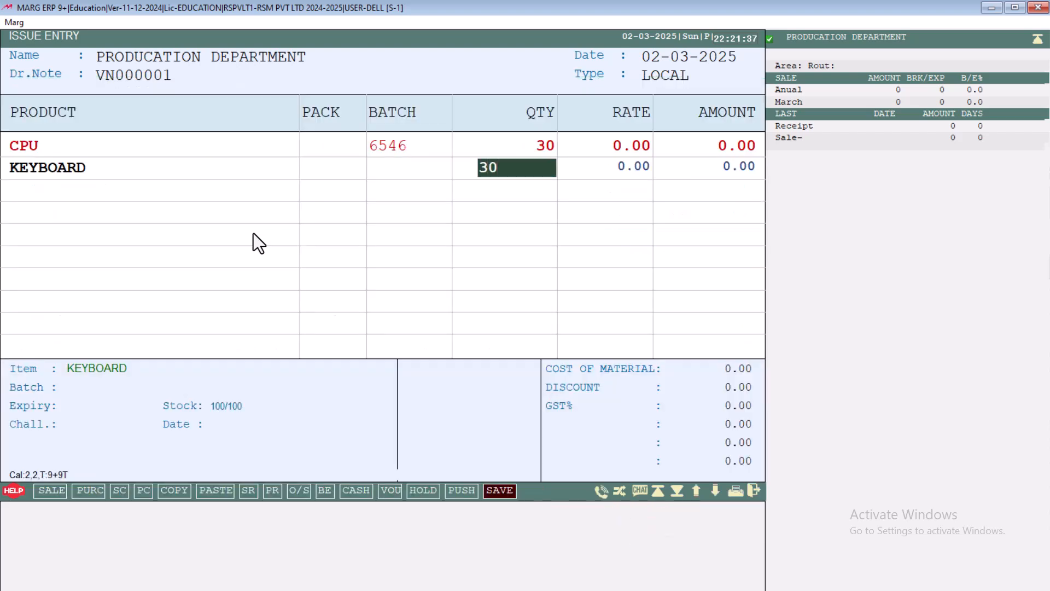
pyautogui.press('Return')
pyautogui.press('Return')
pyautogui.press('Return')
# Step: Add 30 PCS of MONITER to the issue entry on the line below KEYBOARD
pyautogui.press('Return')
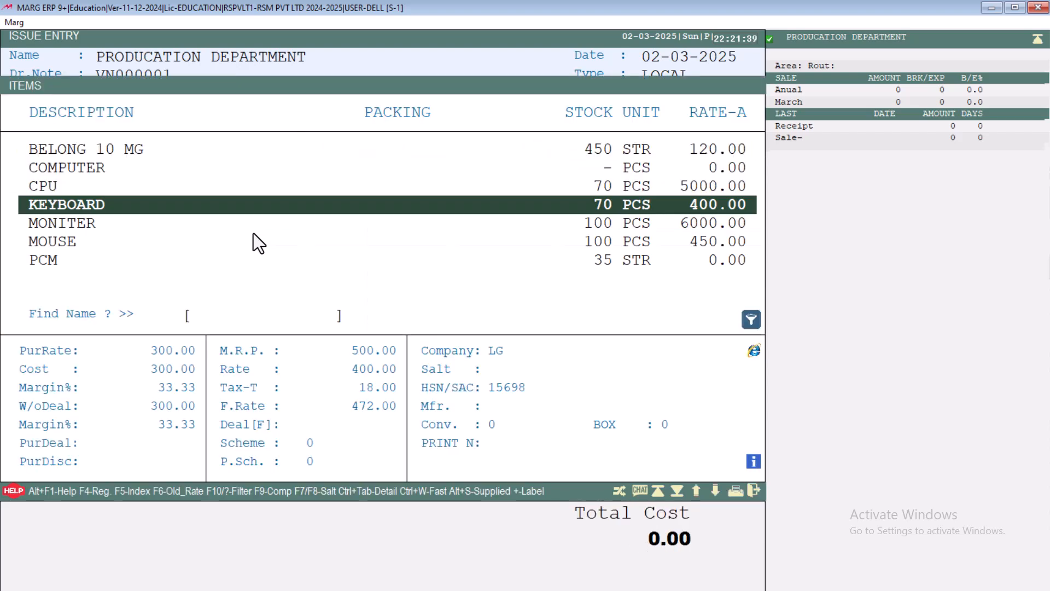
pyautogui.press('Down')
pyautogui.press('Return')
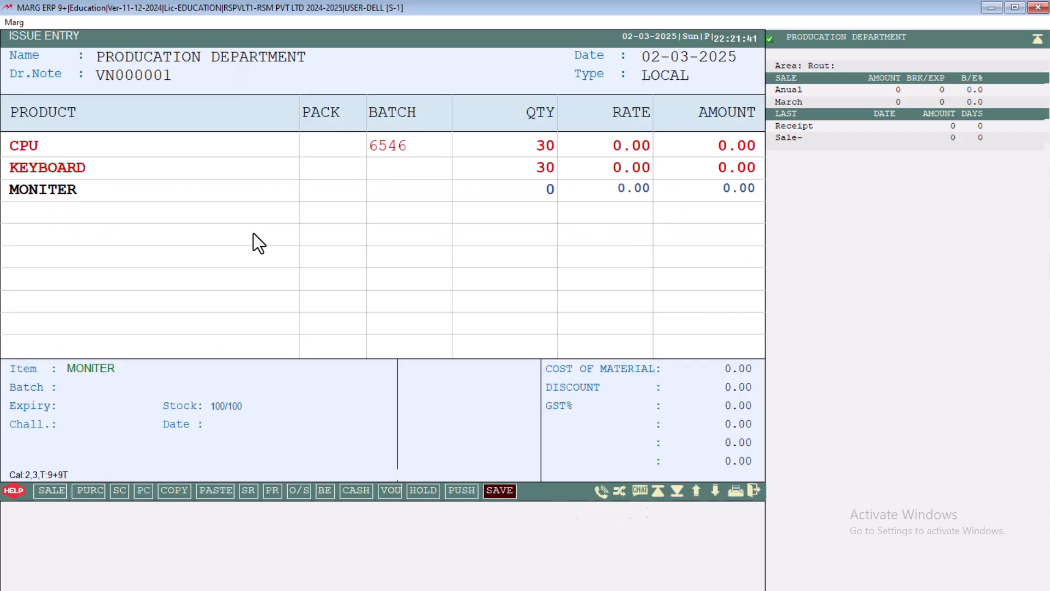
pyautogui.write('30')
pyautogui.press('Return')
pyautogui.press('Return')
pyautogui.press('Return')
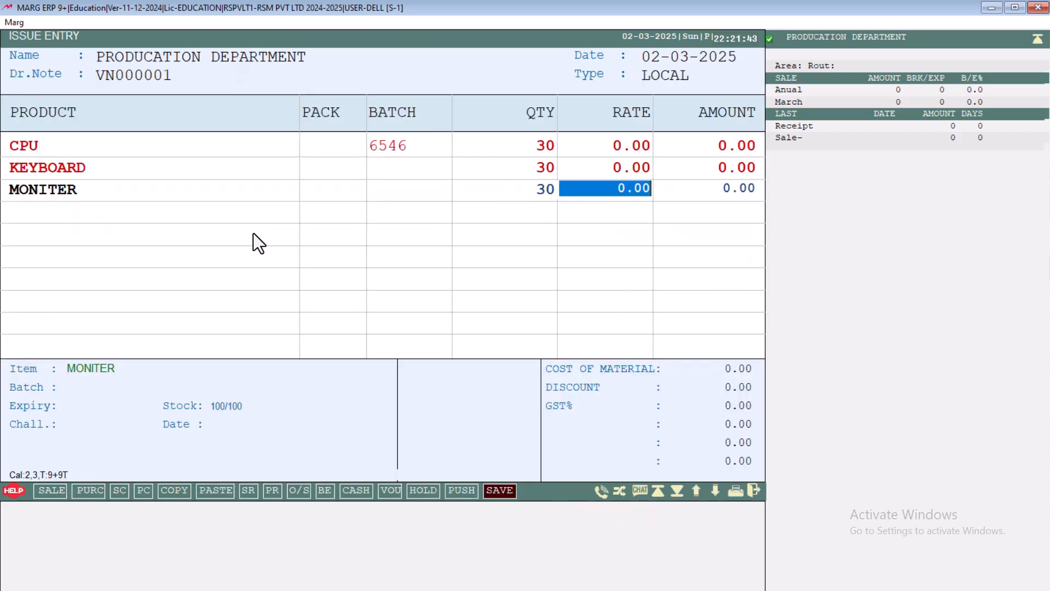
# Step: Add 30 PCS of MOUSE as the last component line of the issue entry
pyautogui.press('Return')
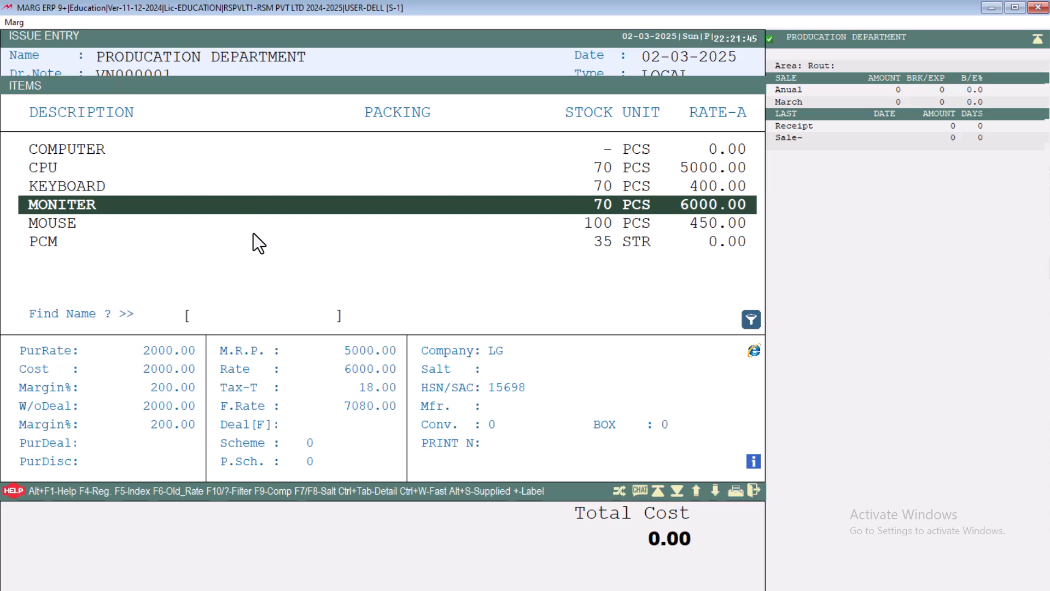
pyautogui.press('Down')
pyautogui.press('Return')
pyautogui.write('30')
pyautogui.press('Return')
pyautogui.press('Return')
pyautogui.press('Return')
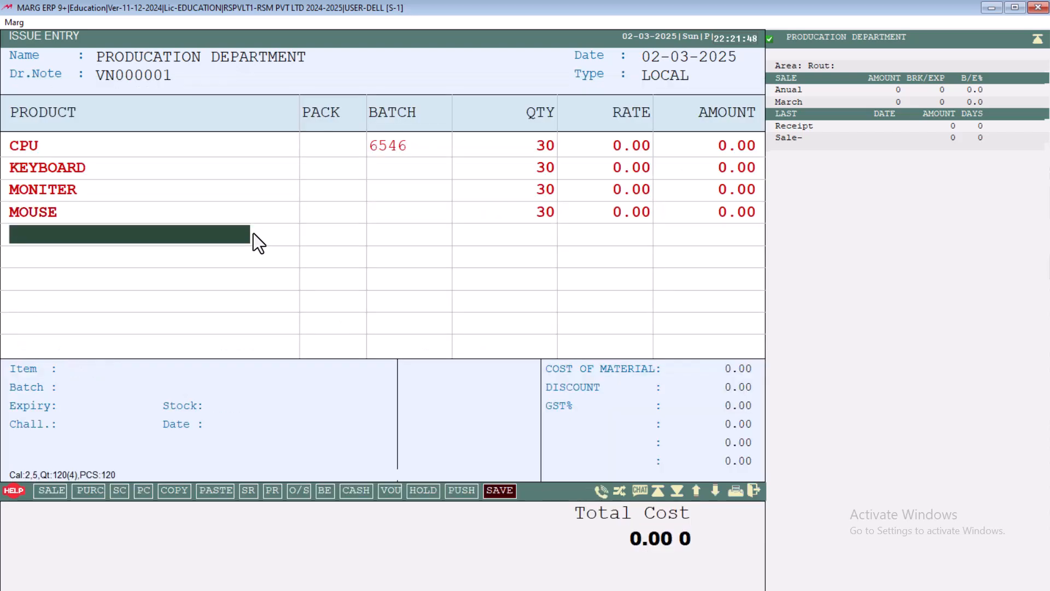
# Step: Save the issue entry with no extra charges or bill details, skip printing and leave issue entry
pyautogui.press('Escape')
pyautogui.hotkey('ctrl', 'w')
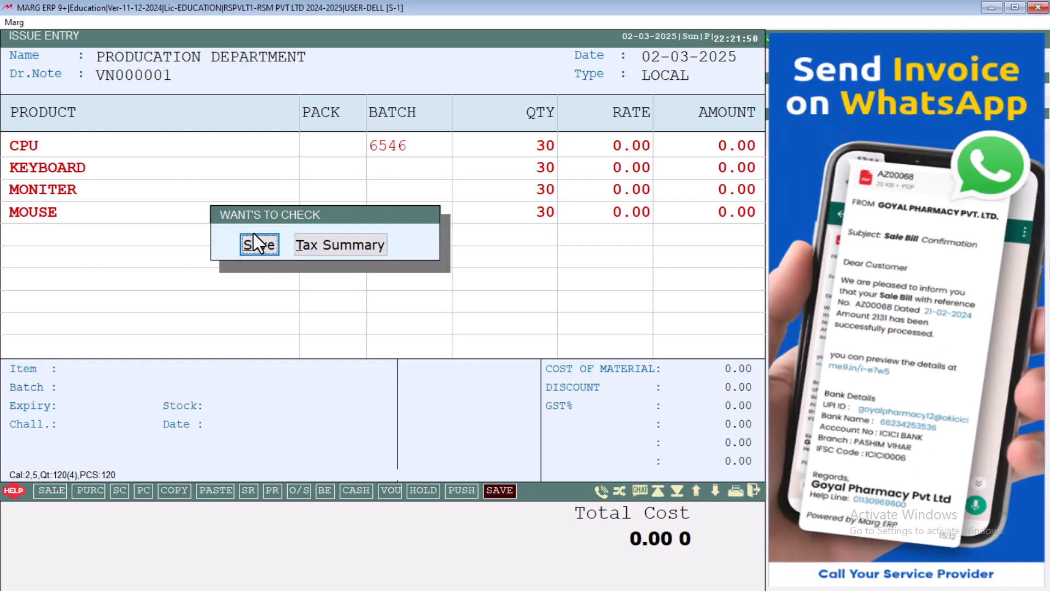
pyautogui.press('Return')
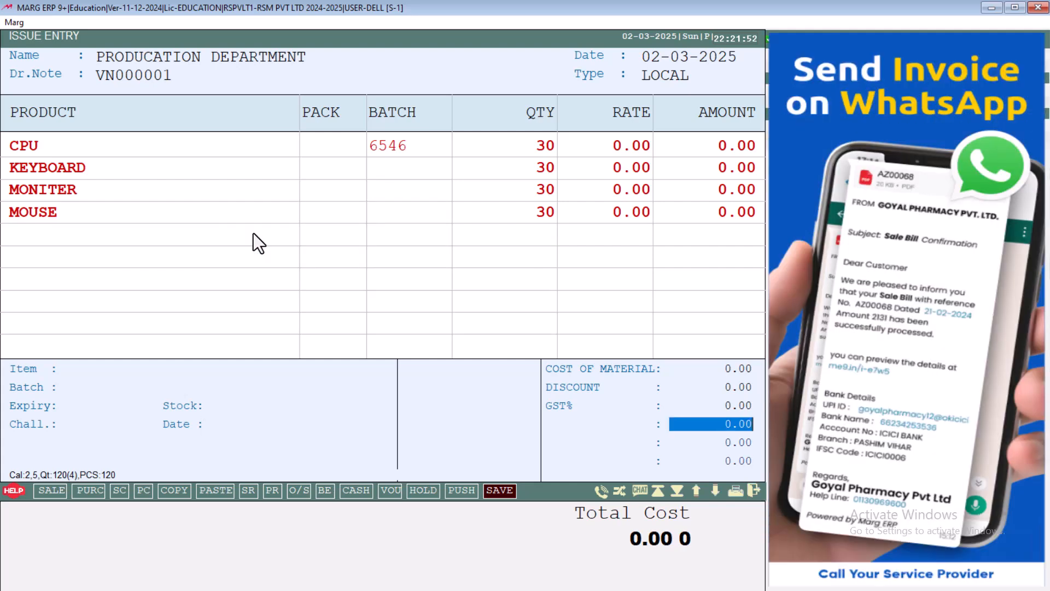
pyautogui.press('Return')
pyautogui.press('Return')
pyautogui.press('Return')
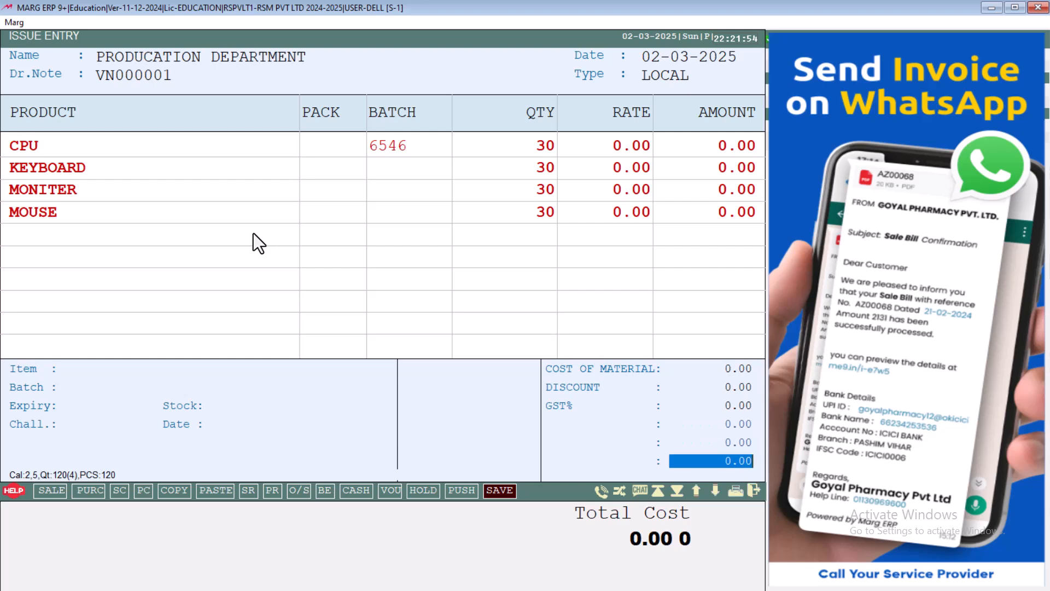
pyautogui.press('Return')
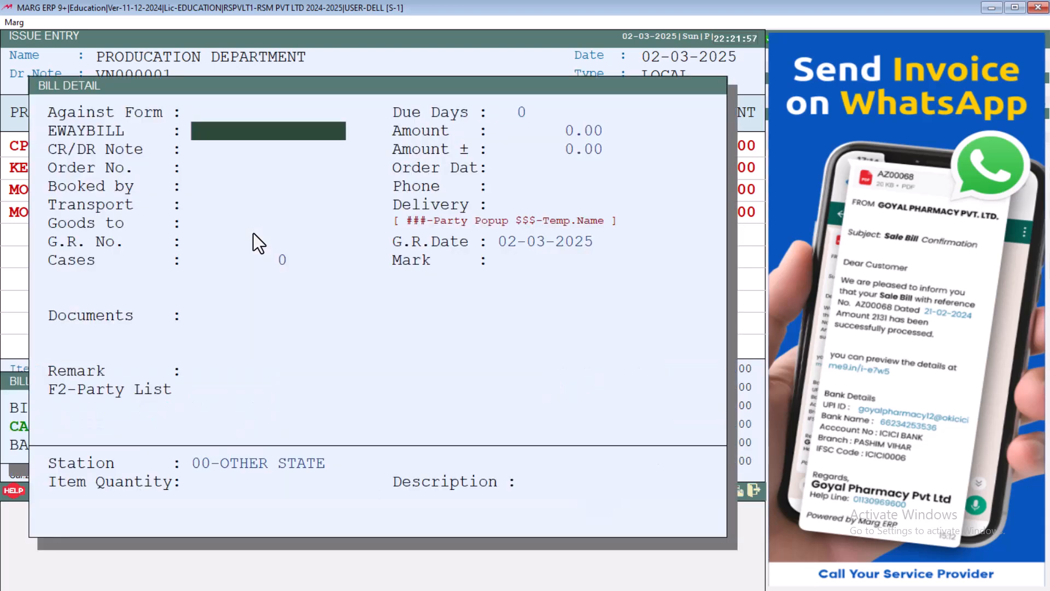
pyautogui.press('Escape')
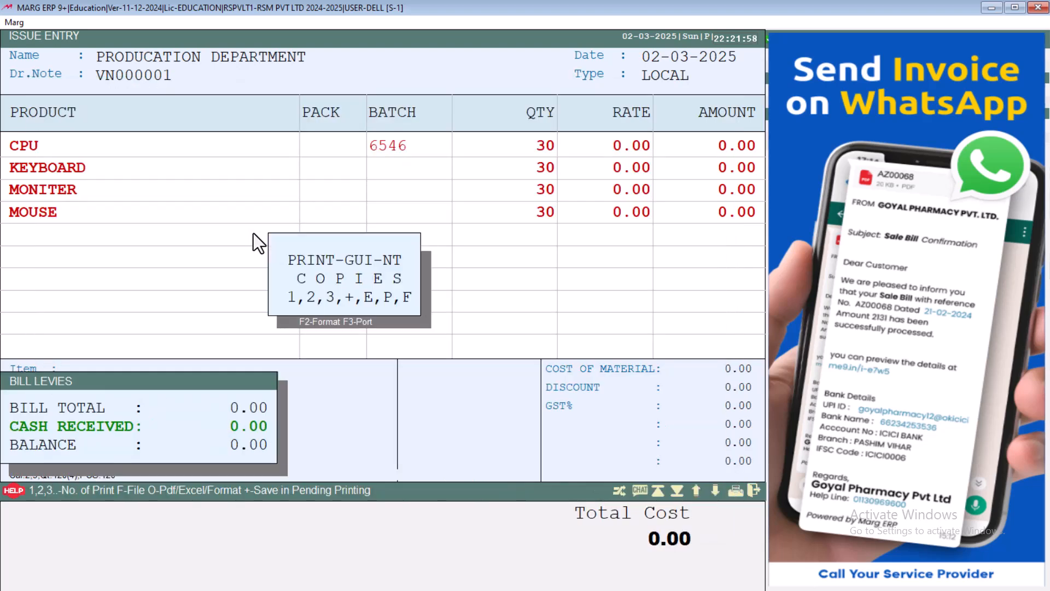
pyautogui.press('Escape')
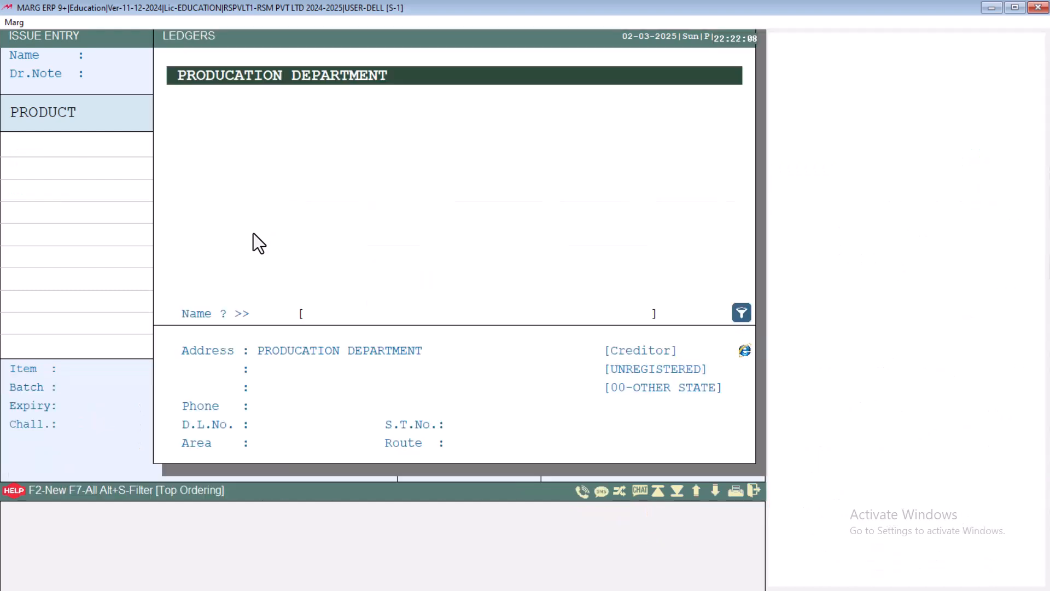
pyautogui.press('Escape')
pyautogui.press('Escape')
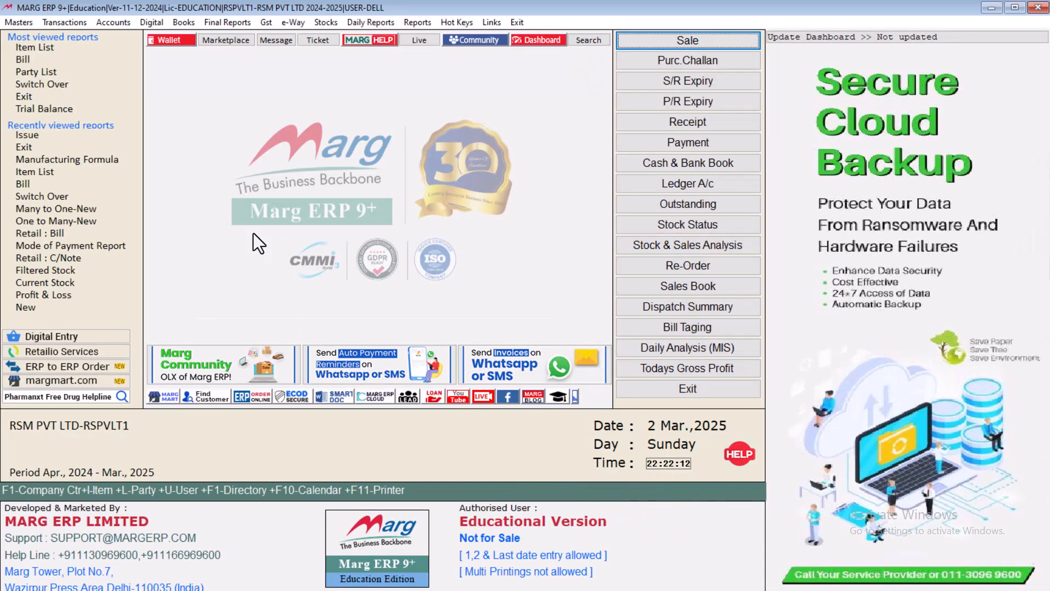
# Step: Check the item list for the stock of CPU, KEYBOARD, MONITER and MOUSE, and close it
pyautogui.hotkey('ctrl', 'i')
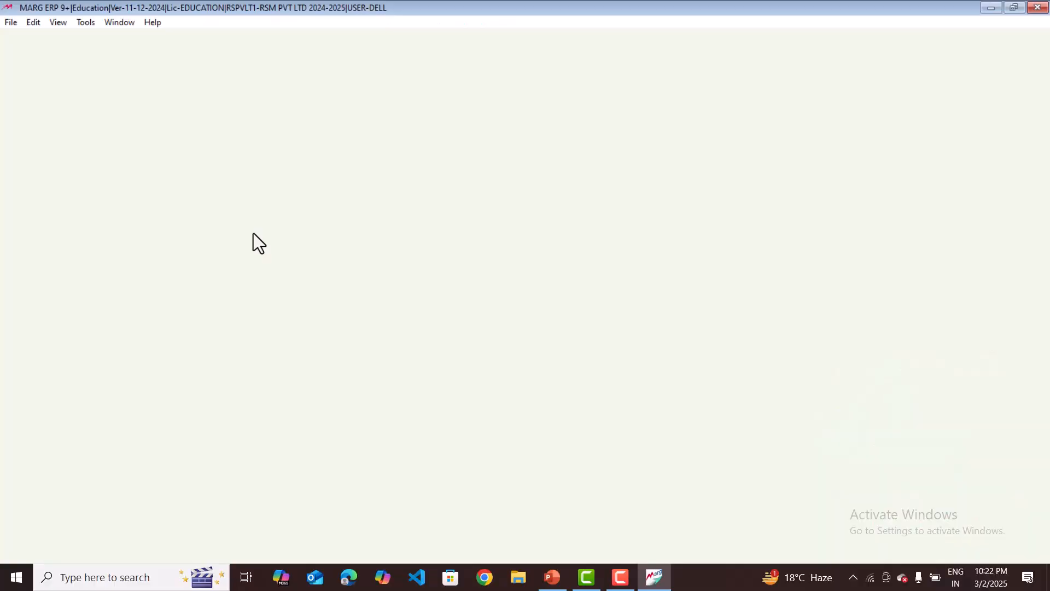
pyautogui.press('Down')
pyautogui.press('Down')
pyautogui.press('Down')
pyautogui.press('Down')
pyautogui.press('Down')
pyautogui.press('Up')
pyautogui.press('Up')
pyautogui.press('Up')
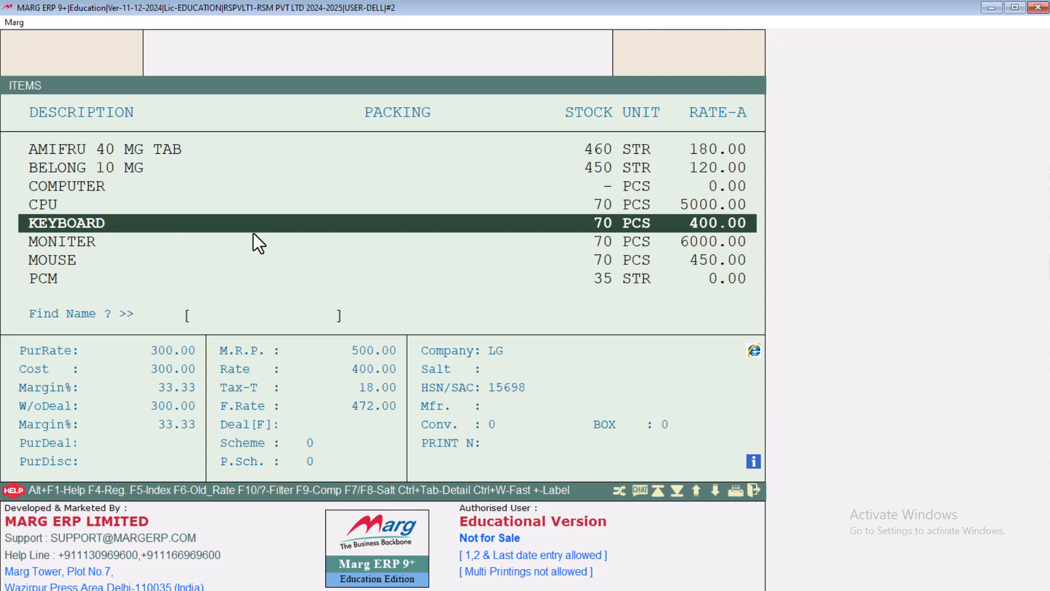
pyautogui.press('Escape')
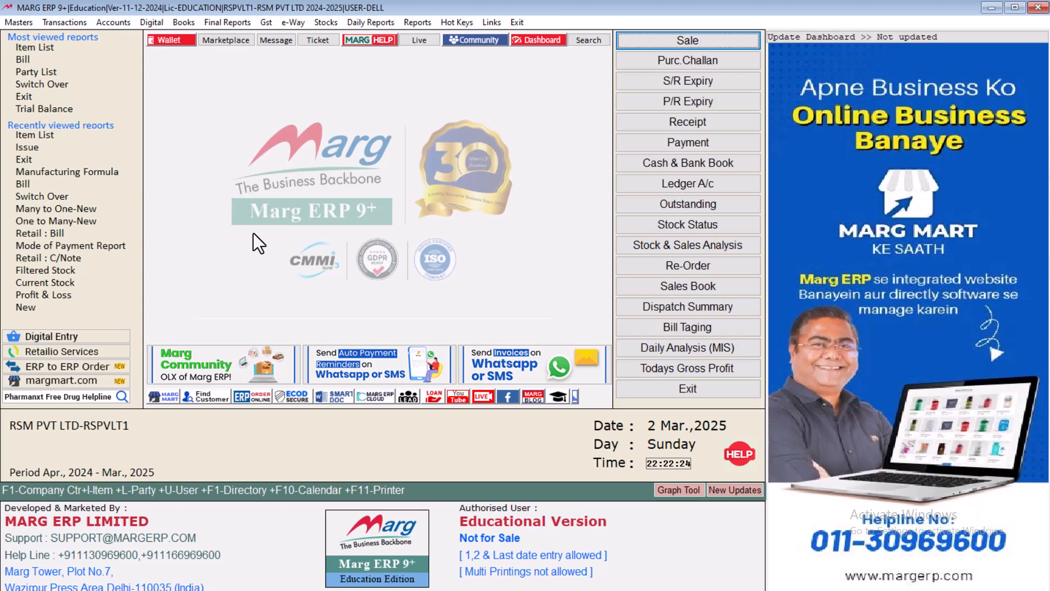
# Step: Review the pending BOM material of PRODUCATION DEPARTMENT item by item, and close the report
pyautogui.click(74, 23)
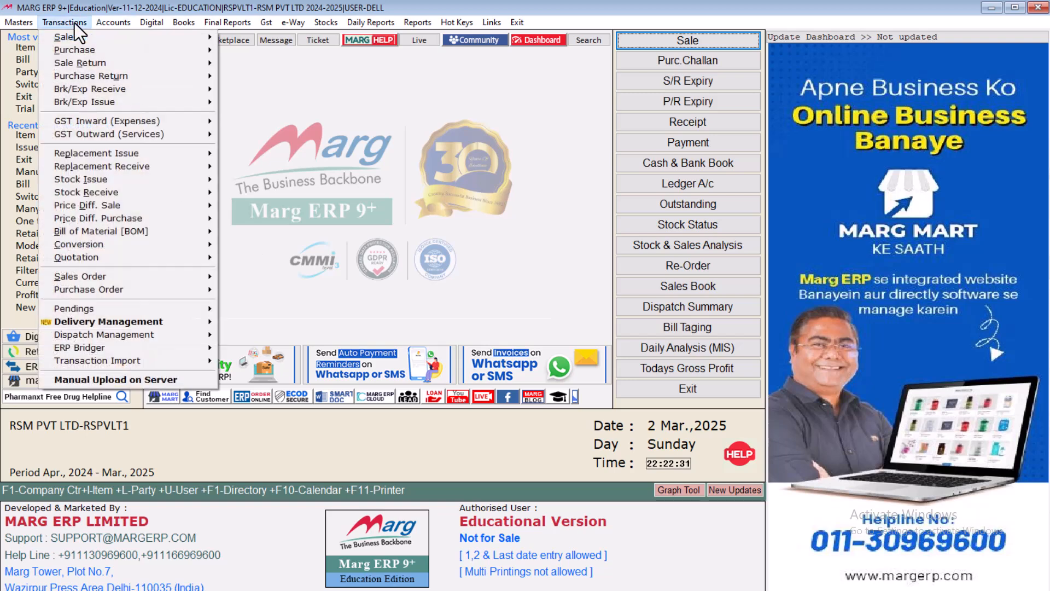
pyautogui.moveTo(96, 235)
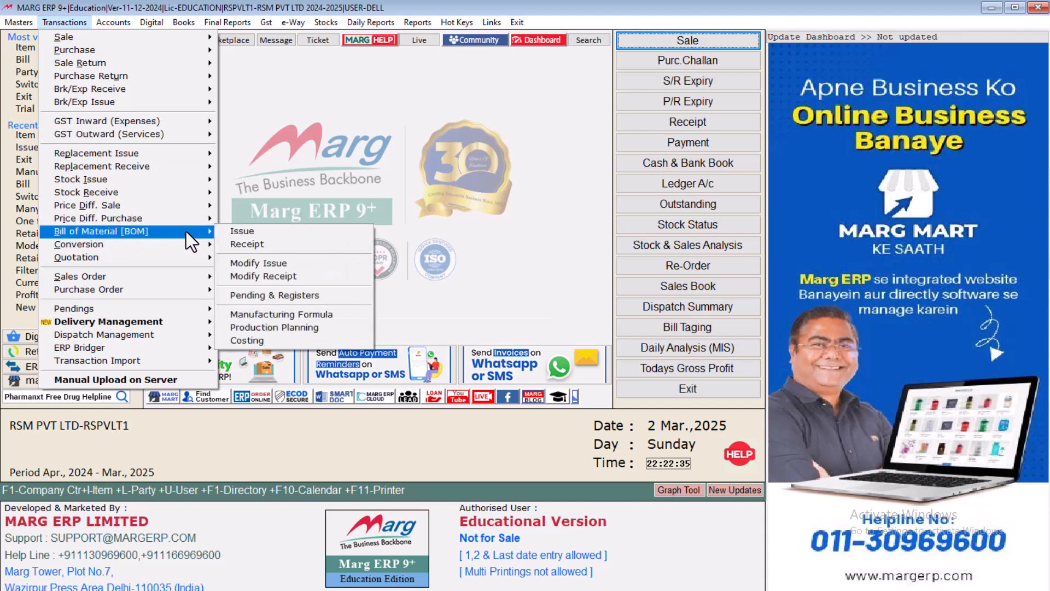
pyautogui.click(271, 295)
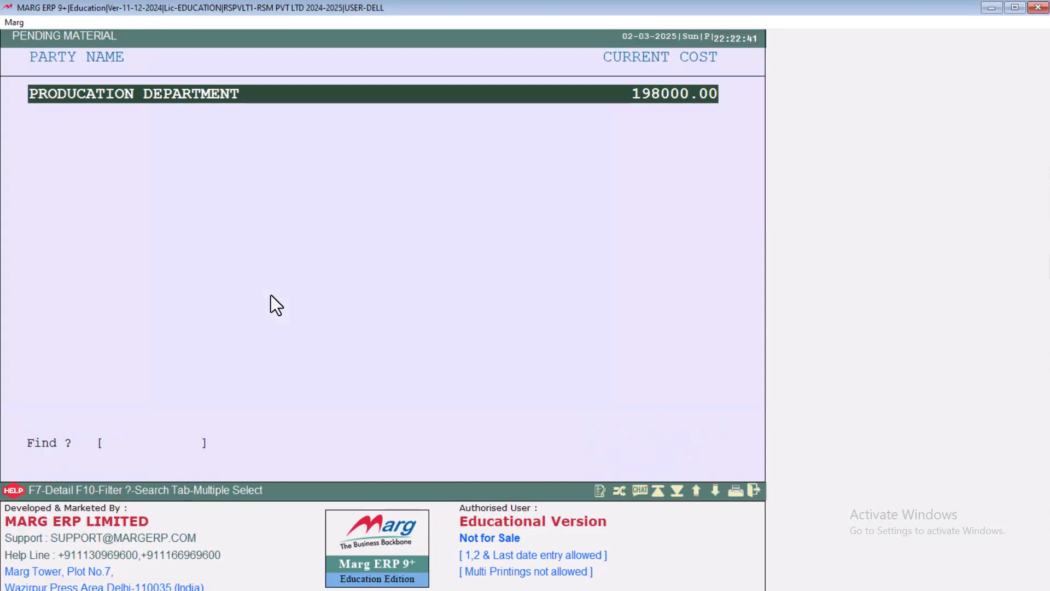
pyautogui.press('Return')
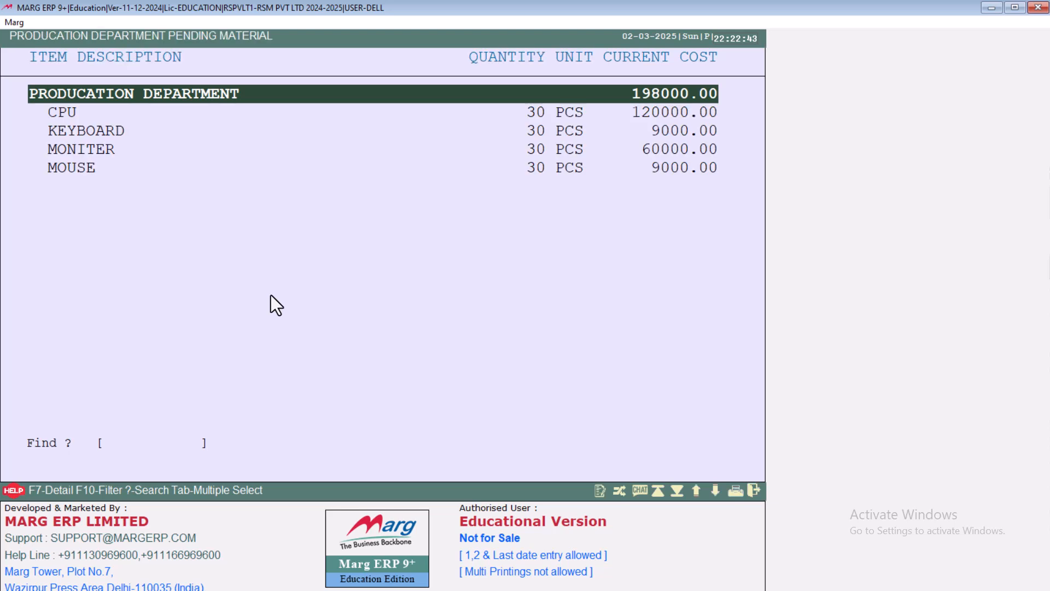
pyautogui.press('Down')
pyautogui.press('Down')
pyautogui.press('Down')
pyautogui.press('Down')
pyautogui.press('Escape')
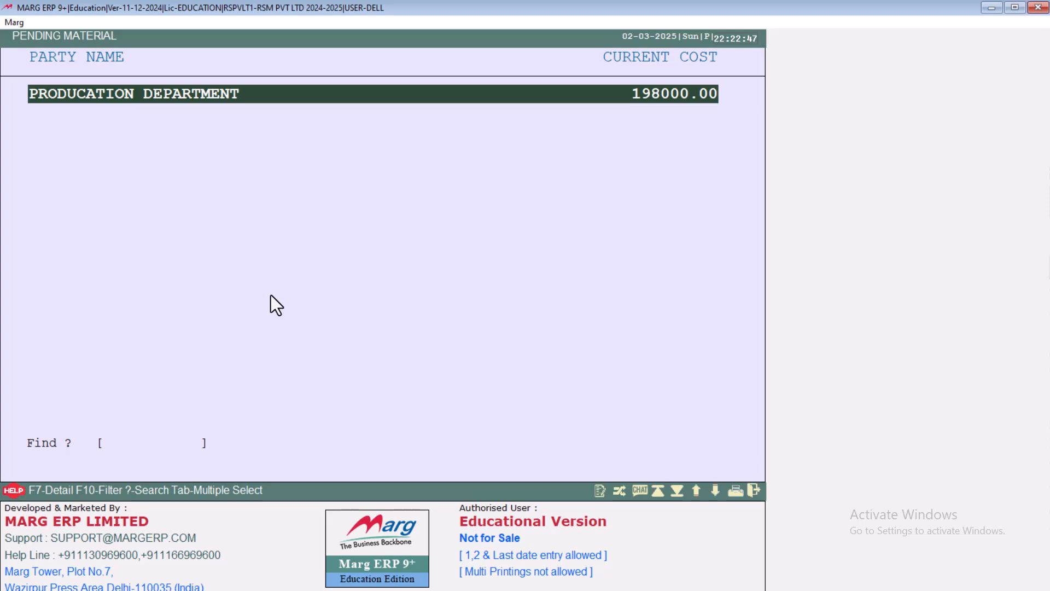
pyautogui.press('Escape')
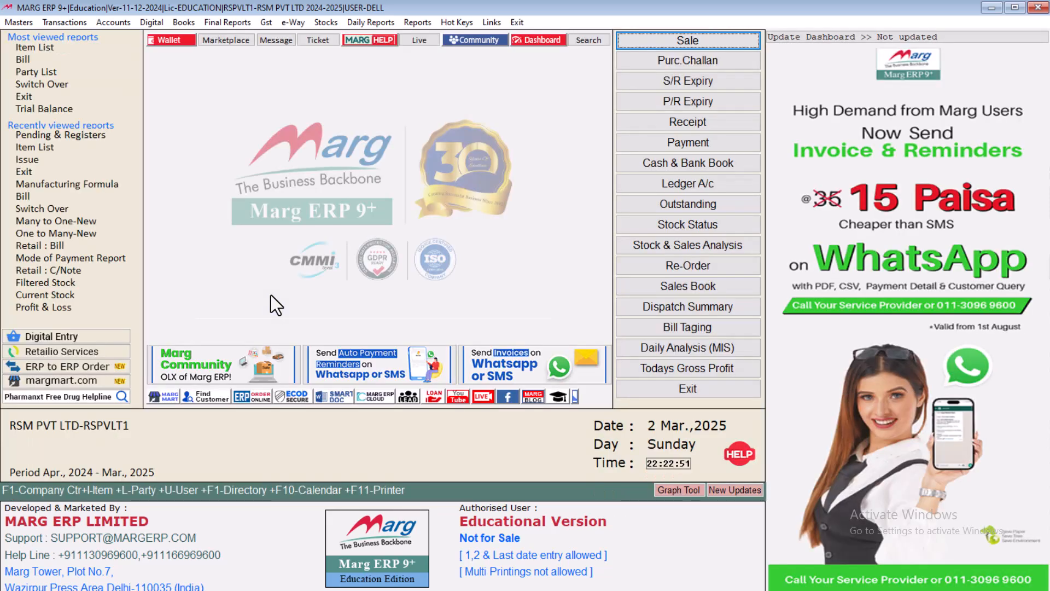
# Step: Start a Bill of Material receipt entry for PRODUCATION DEPARTMENT, keeping the date 02-03-2025 and the LOCAL type
pyautogui.click(72, 21)
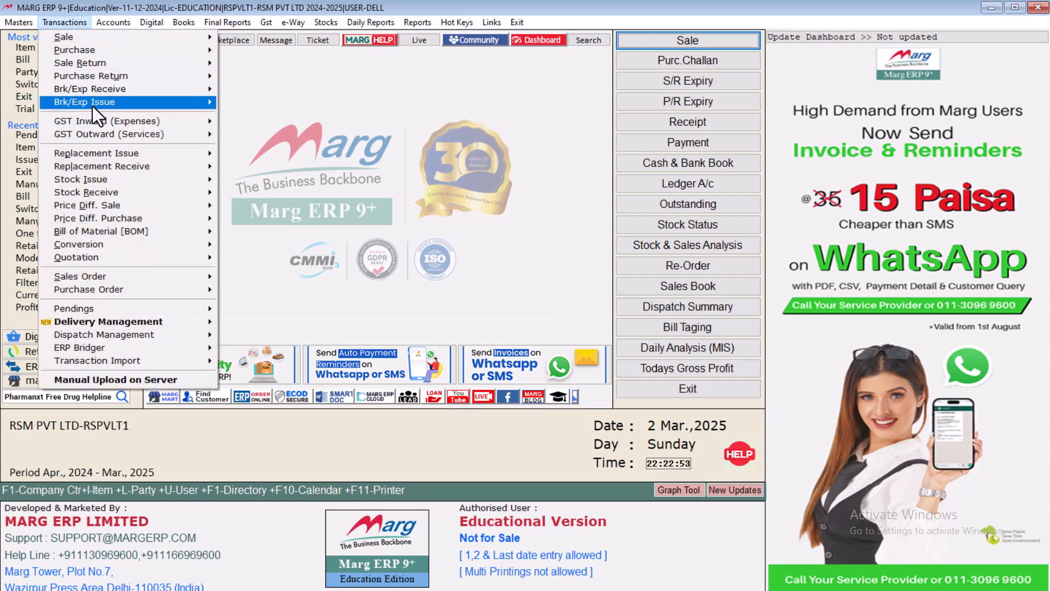
pyautogui.moveTo(121, 233)
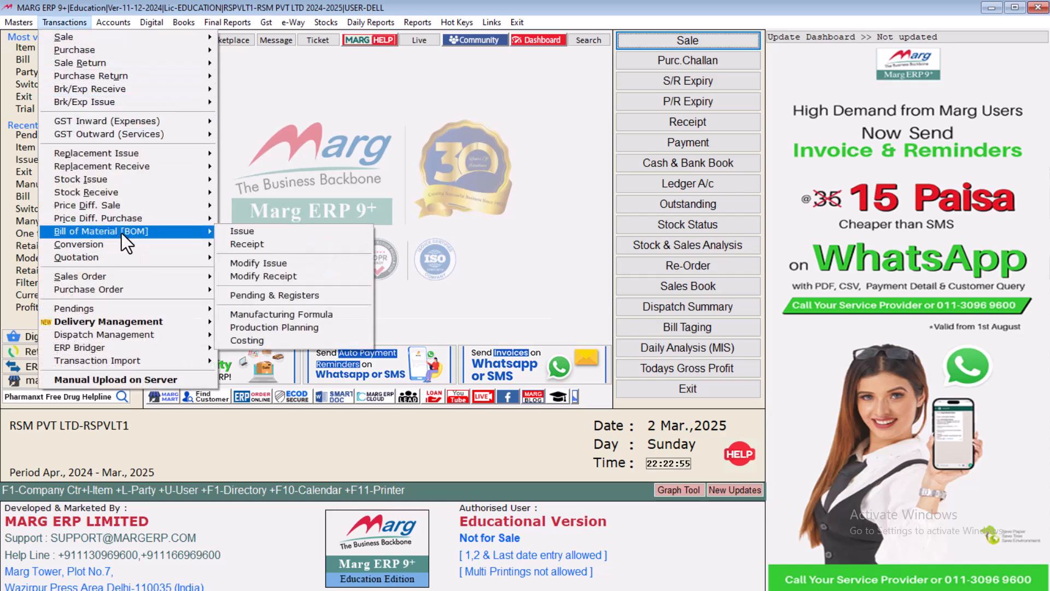
pyautogui.click(240, 244)
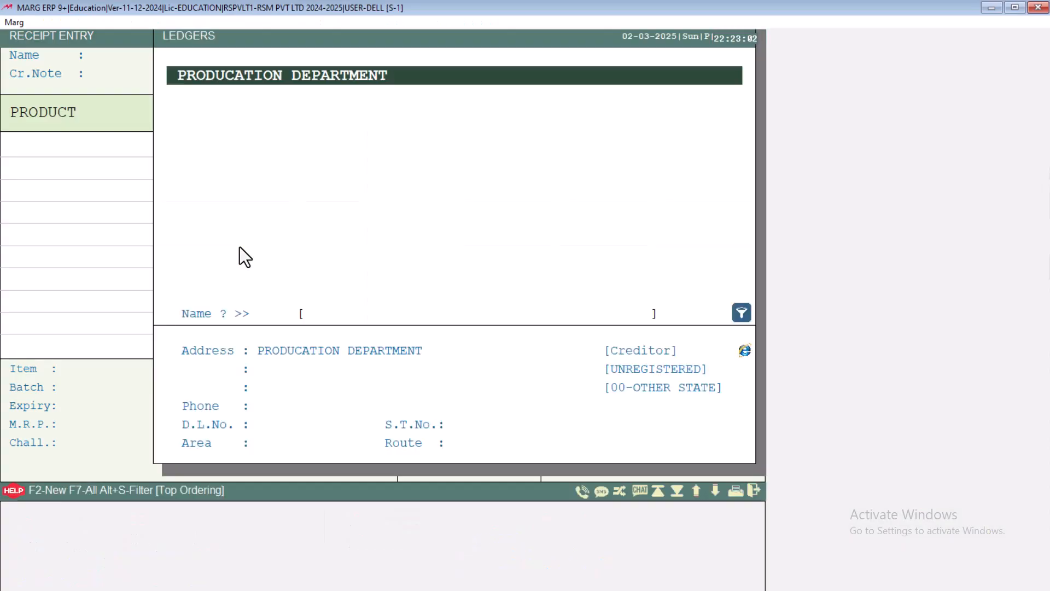
pyautogui.press('Return')
pyautogui.press('Return')
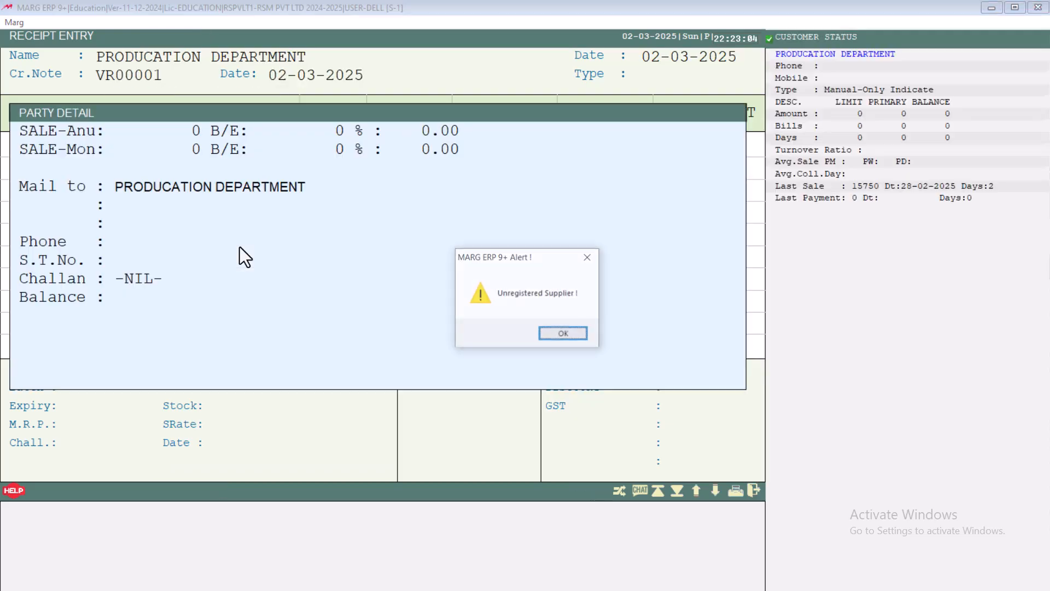
pyautogui.press('Return')
pyautogui.press('Return')
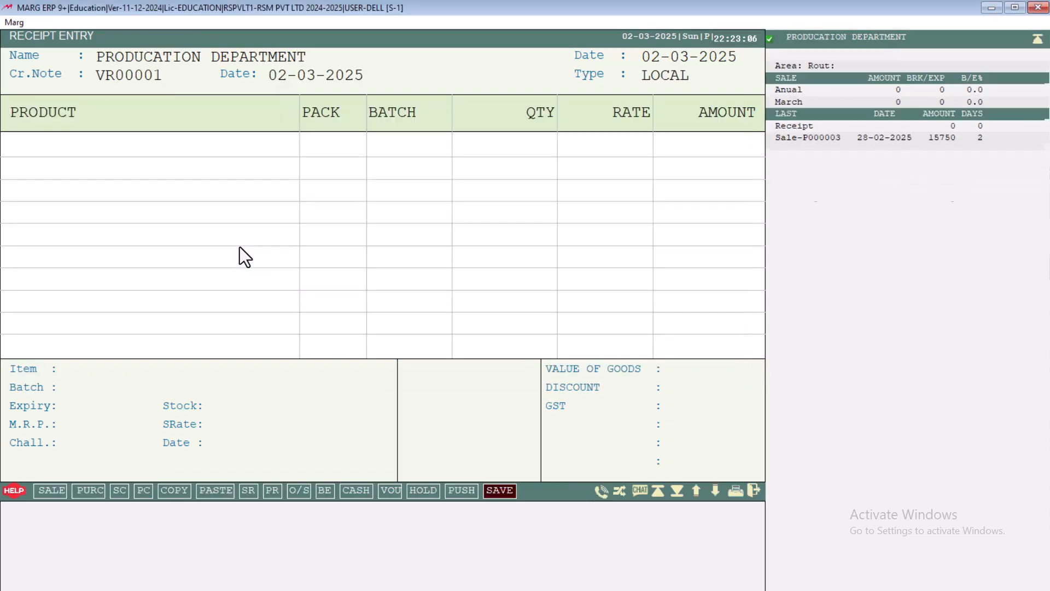
# Step: Add 10 PCS of COMPUTER to the receipt entry without batch or expiry, and accept its BOM component list
pyautogui.press('Down')
pyautogui.press('Down')
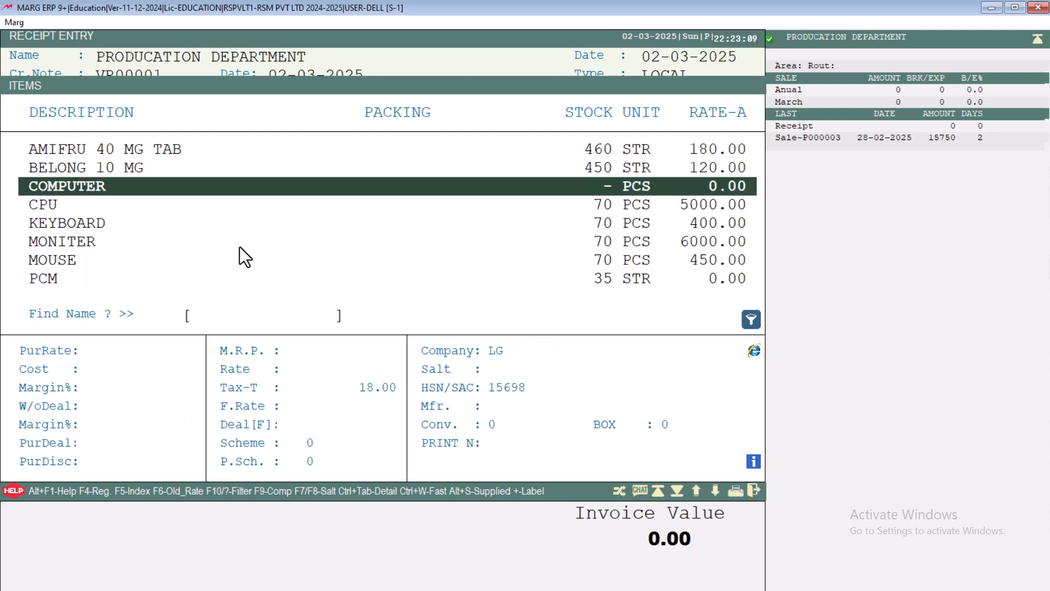
pyautogui.press('Return')
pyautogui.press('Return')
pyautogui.press('Return')
pyautogui.press('Return')
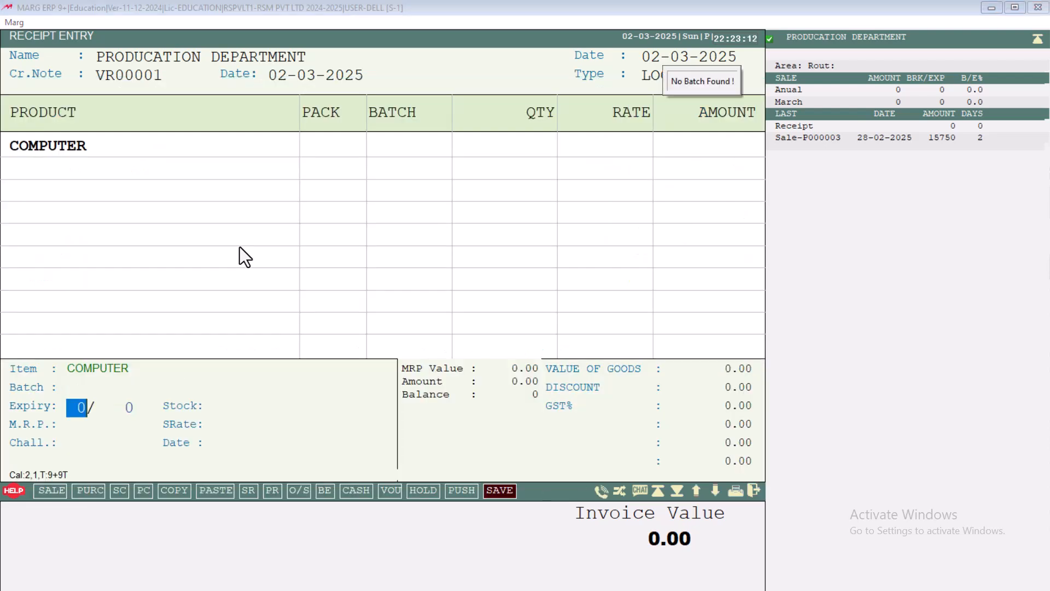
pyautogui.write('10')
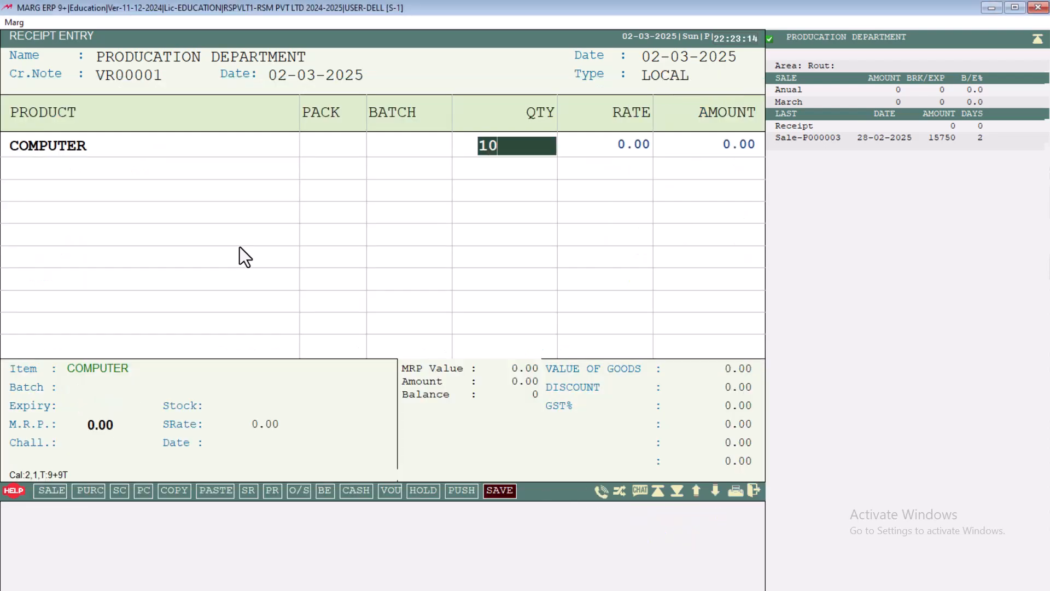
pyautogui.press('Return')
pyautogui.press('Return')
pyautogui.press('Return')
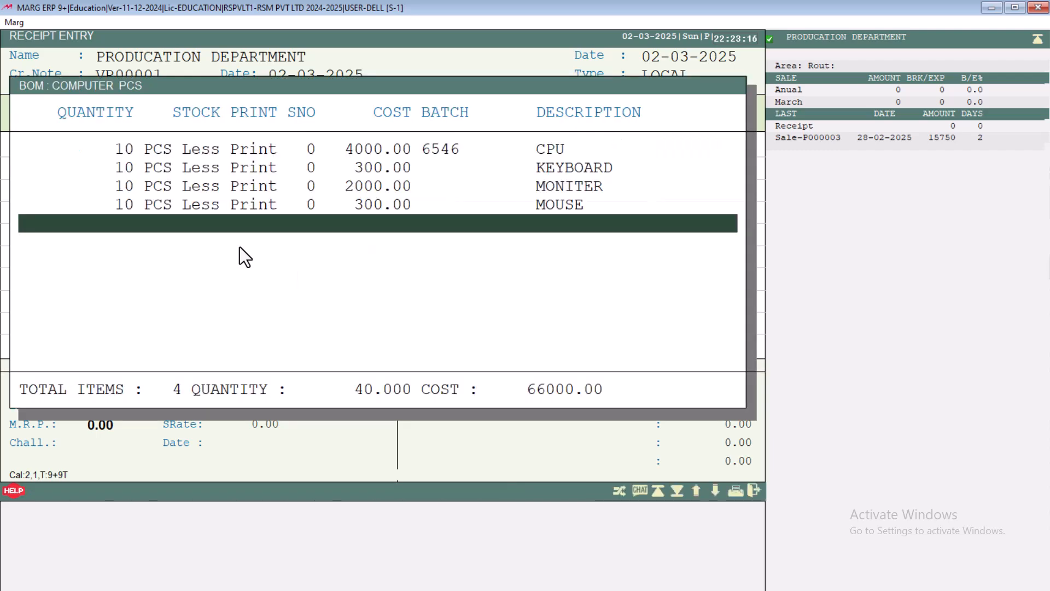
pyautogui.press('Escape')
# Step: Save the COMPUTER receipt entry at zero rate with no bill levies, skip printing and leave receipt entry
pyautogui.press('Return')
pyautogui.press('Return')
pyautogui.press('Return')
pyautogui.press('Tab')
pyautogui.press('Return')
pyautogui.press('Return')
pyautogui.press('Return')
pyautogui.press('Return')
pyautogui.press('Return')
pyautogui.press('Escape')
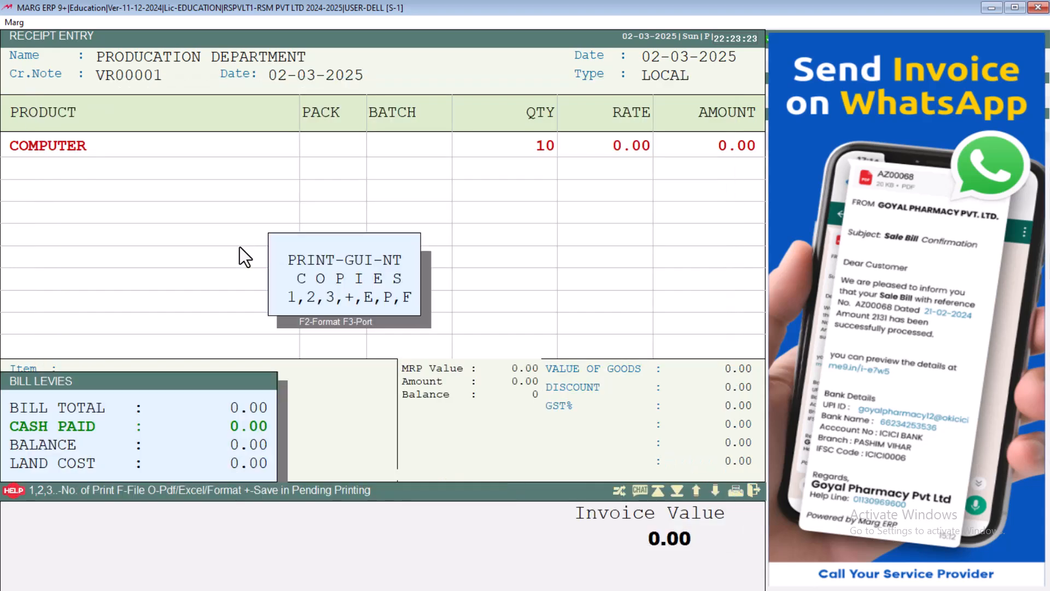
pyautogui.press('Escape')
pyautogui.press('Escape')
pyautogui.press('Escape')
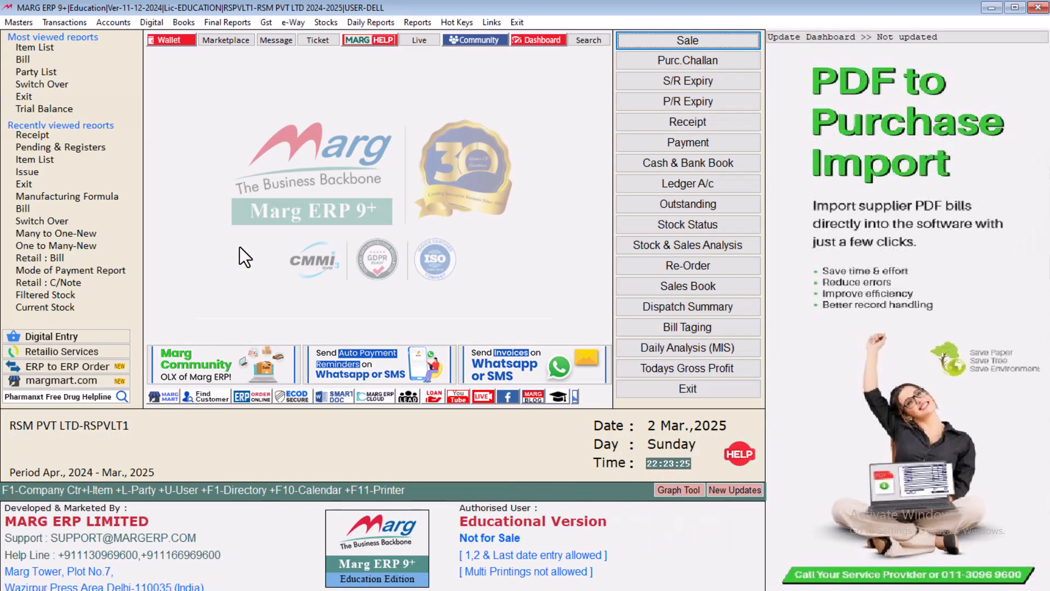
# Step: Check the item list for the stock of the received COMPUTER and its four components, and close it
pyautogui.hotkey('ctrl', 'i')
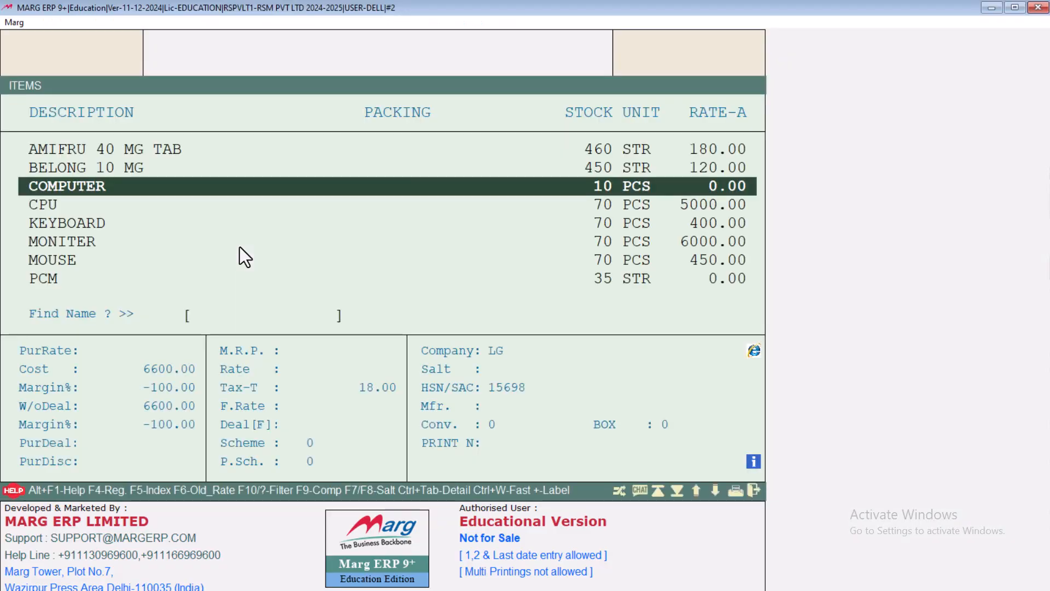
pyautogui.press('Down')
pyautogui.press('Down')
pyautogui.press('Down')
pyautogui.press('Down')
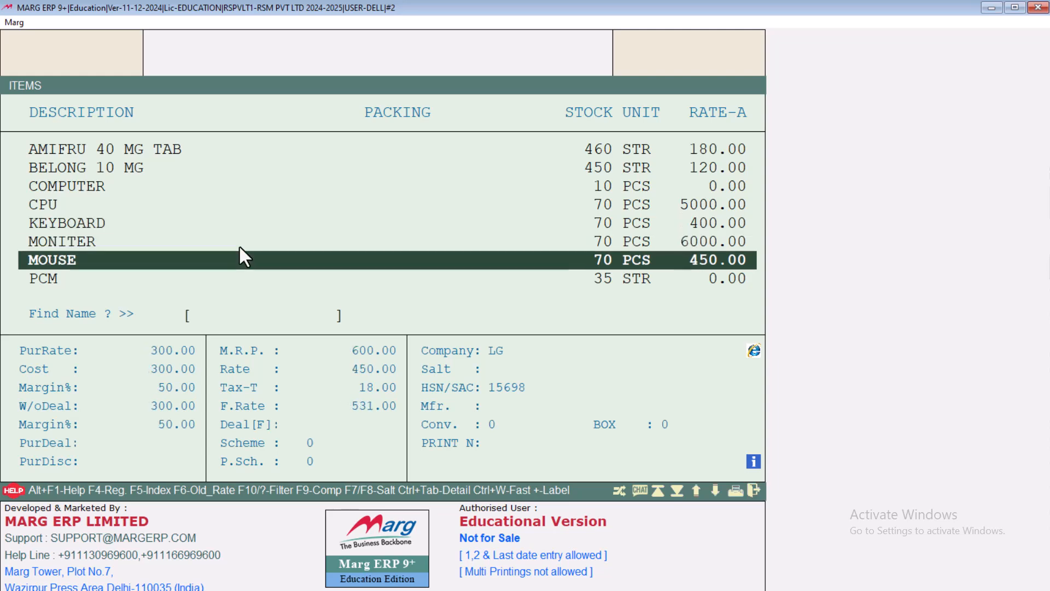
pyautogui.press('Up')
pyautogui.press('Up')
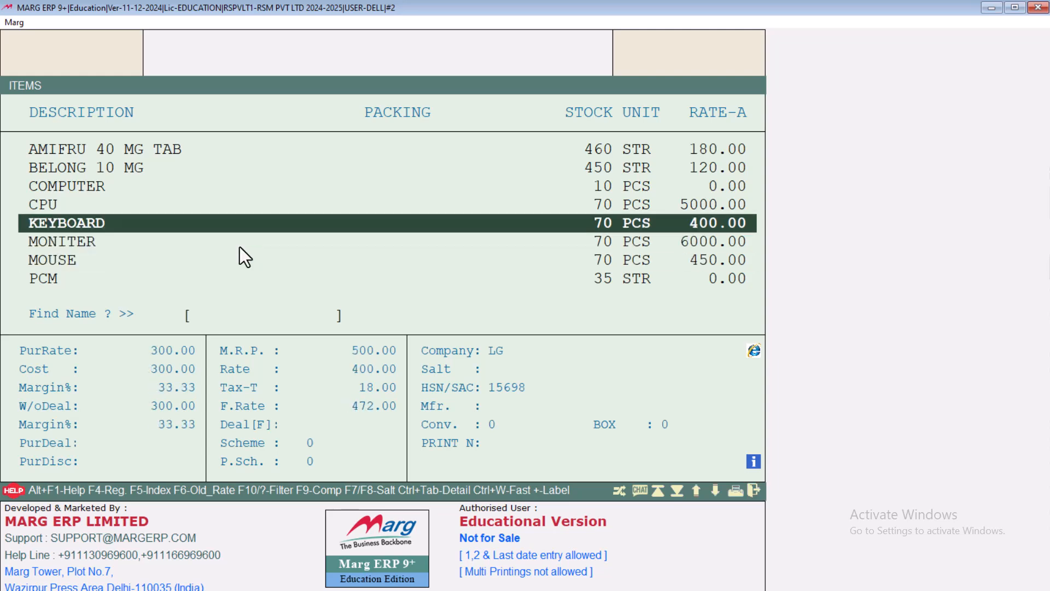
pyautogui.press('Escape')
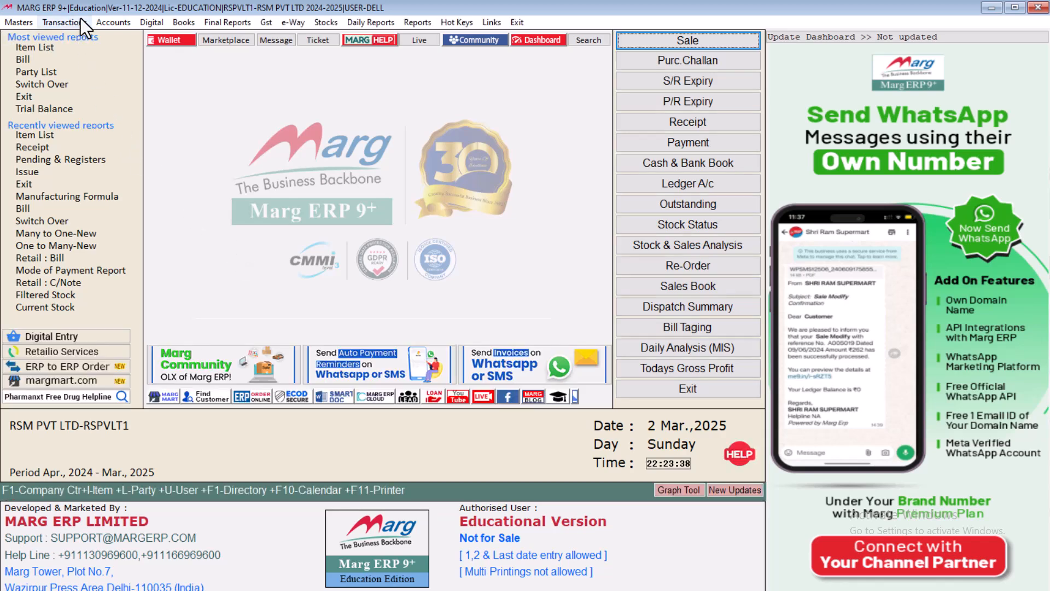
# Step: Check which component quantities are still pending with PRODUCATION DEPARTMENT after the COMPUTER receipt, and close the report
pyautogui.click(74, 22)
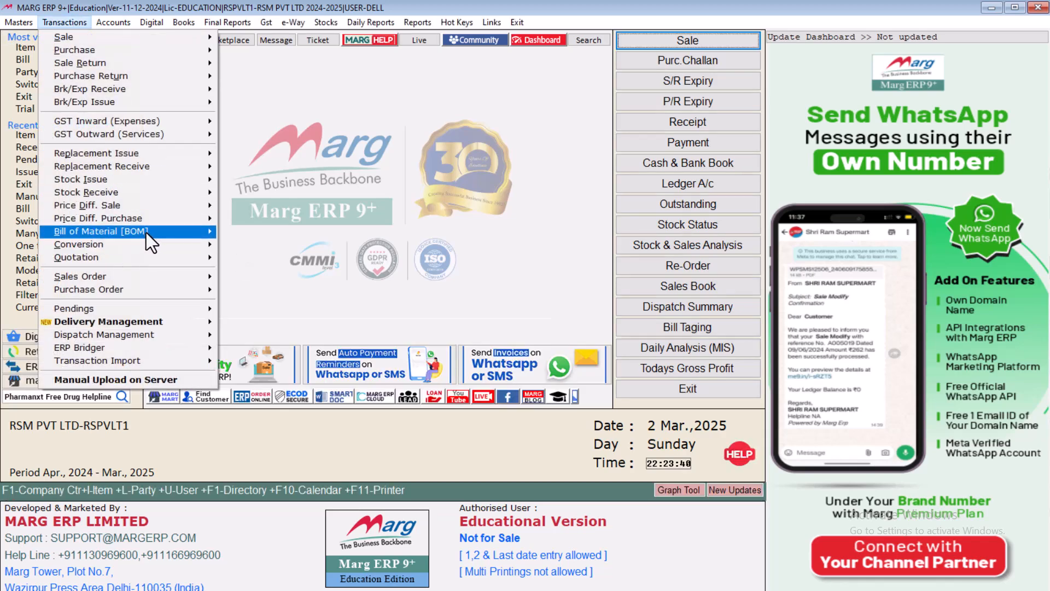
pyautogui.moveTo(150, 232)
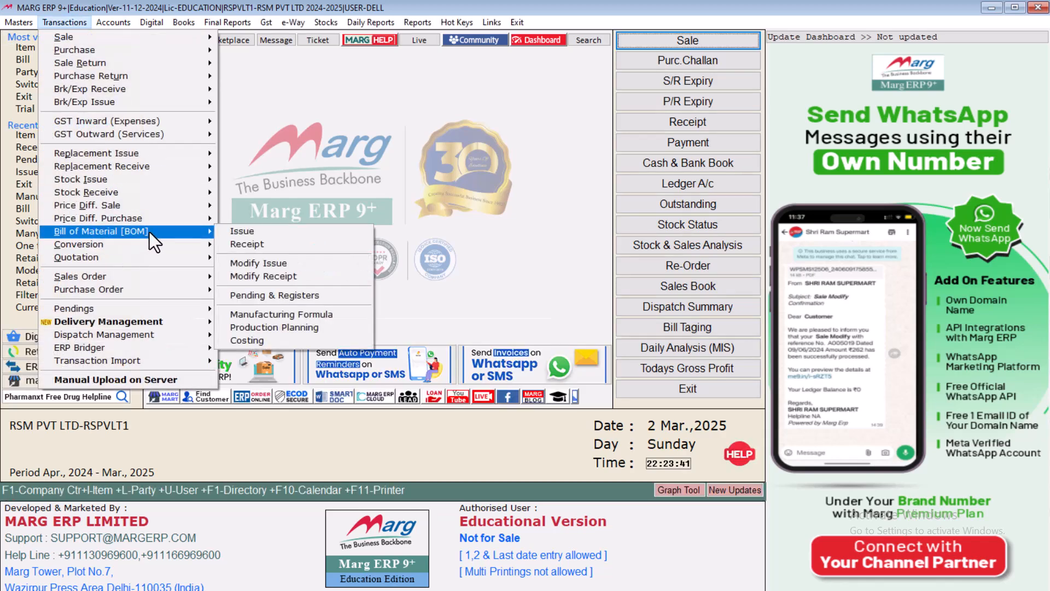
pyautogui.click(247, 300)
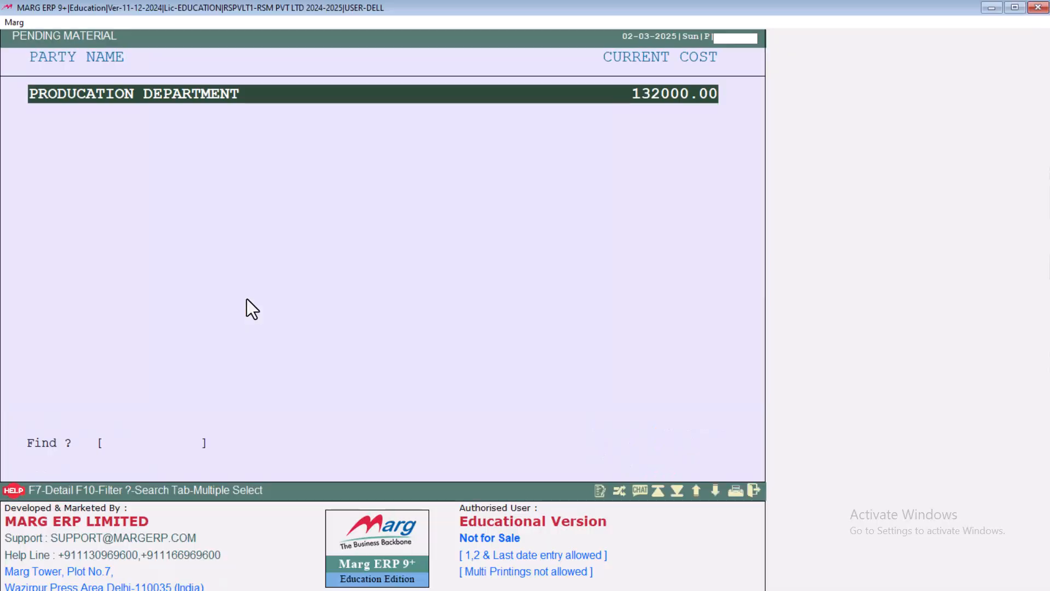
pyautogui.press('Return')
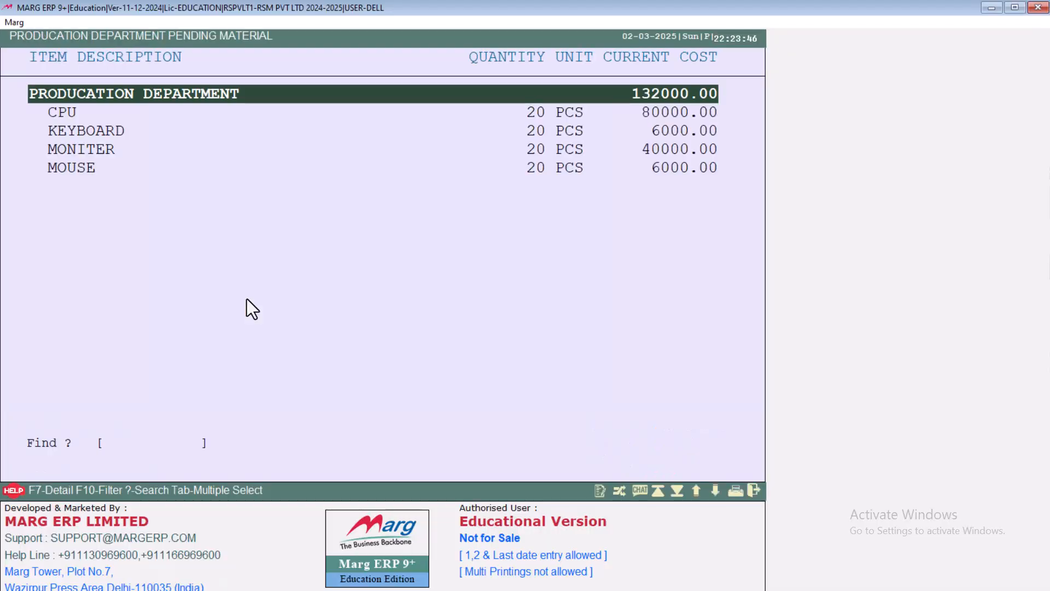
pyautogui.press('Down')
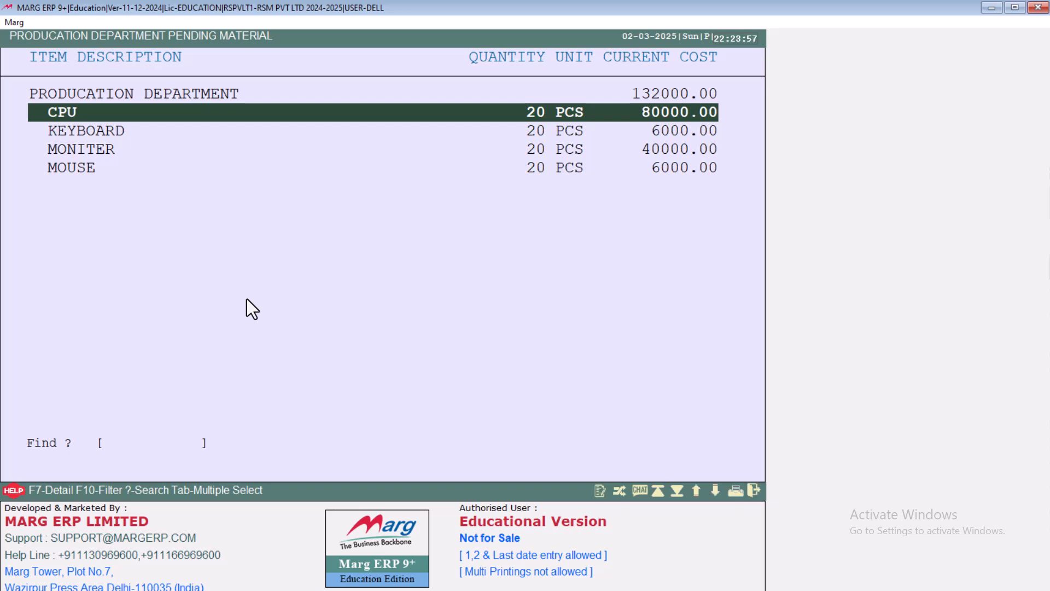
pyautogui.press('Escape')
pyautogui.press('Escape')
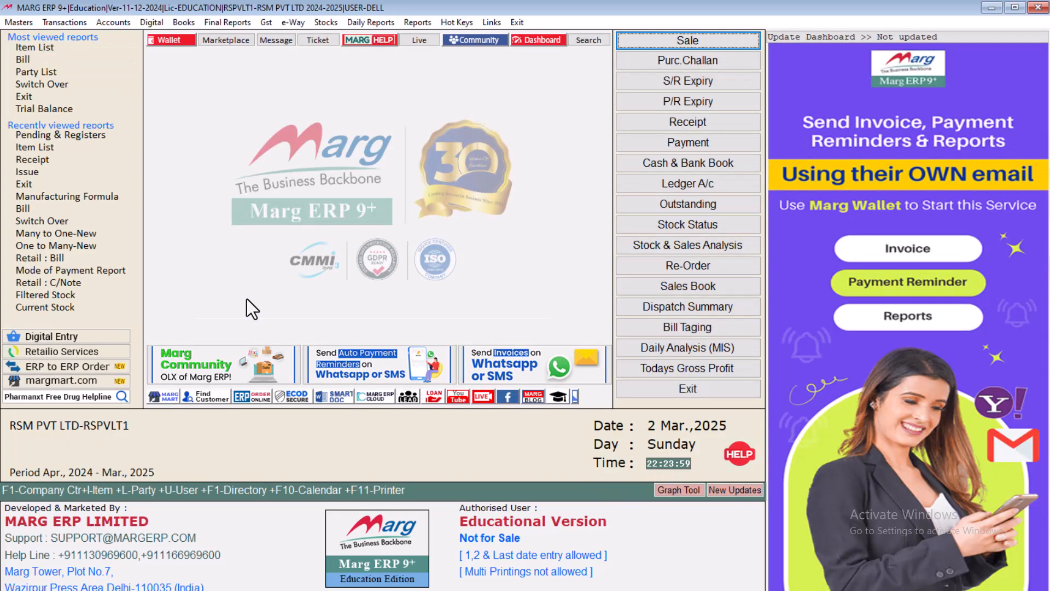
# Step: Compare the stock of CPU, KEYBOARD, MONITER and MOUSE in the item list once more, and close it
pyautogui.hotkey('ctrl', 'i')
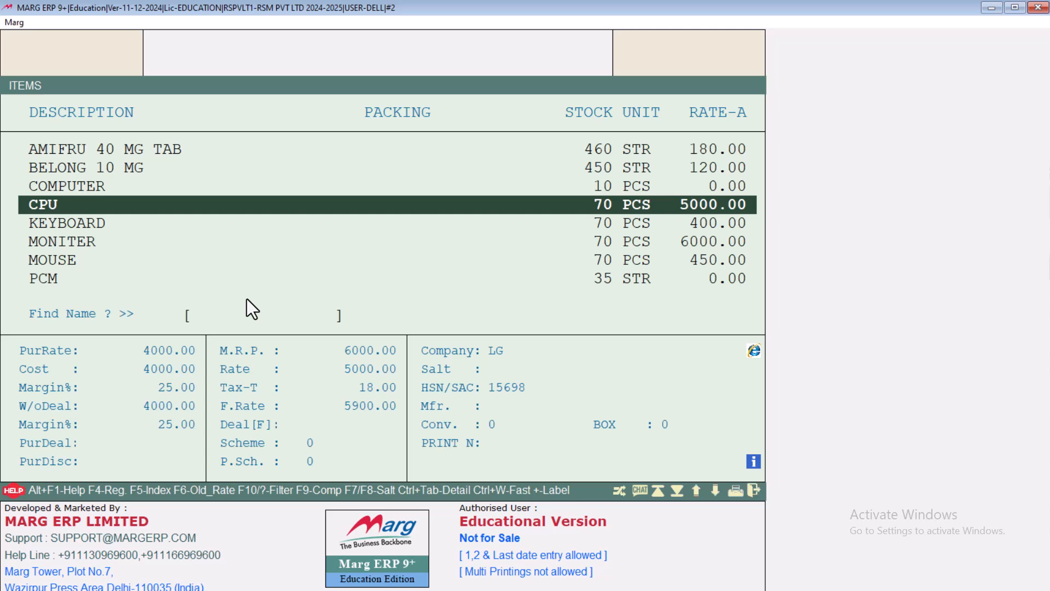
pyautogui.press('Down')
pyautogui.press('Down')
pyautogui.press('Down')
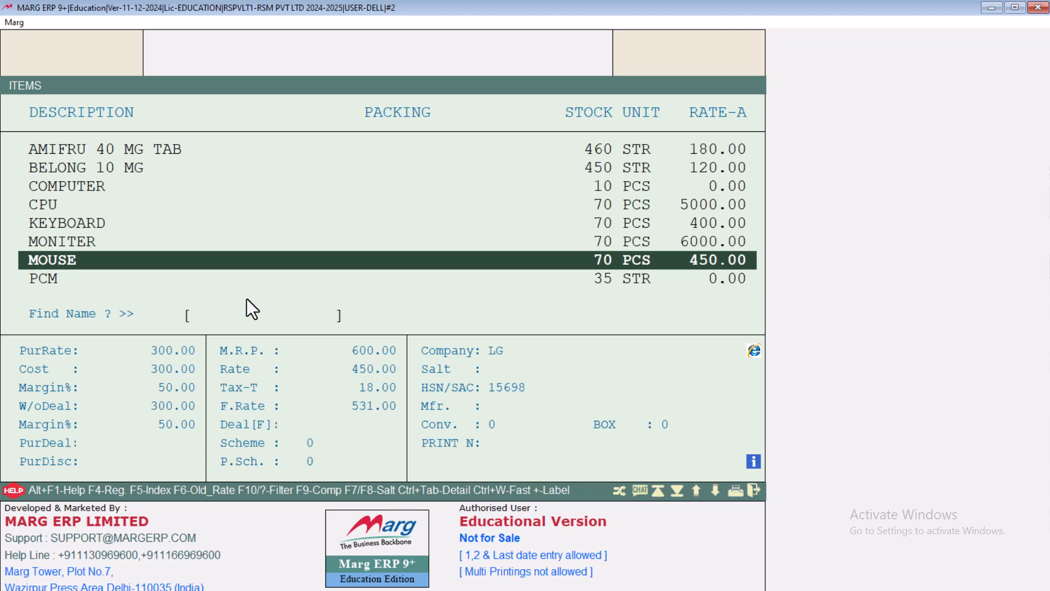
pyautogui.press('Up')
pyautogui.press('Up')
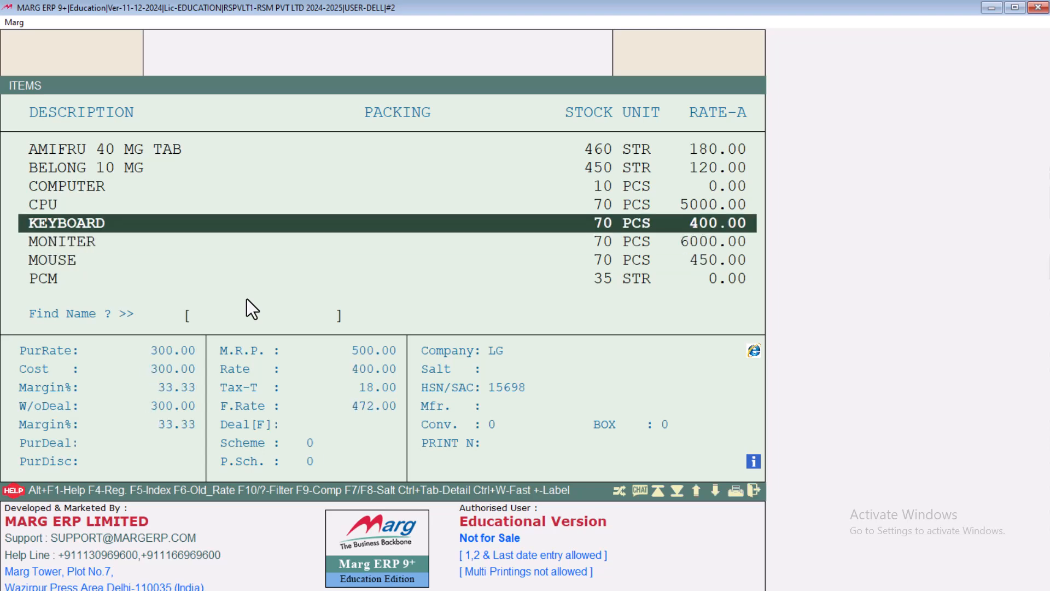
pyautogui.press('Down')
pyautogui.press('Down')
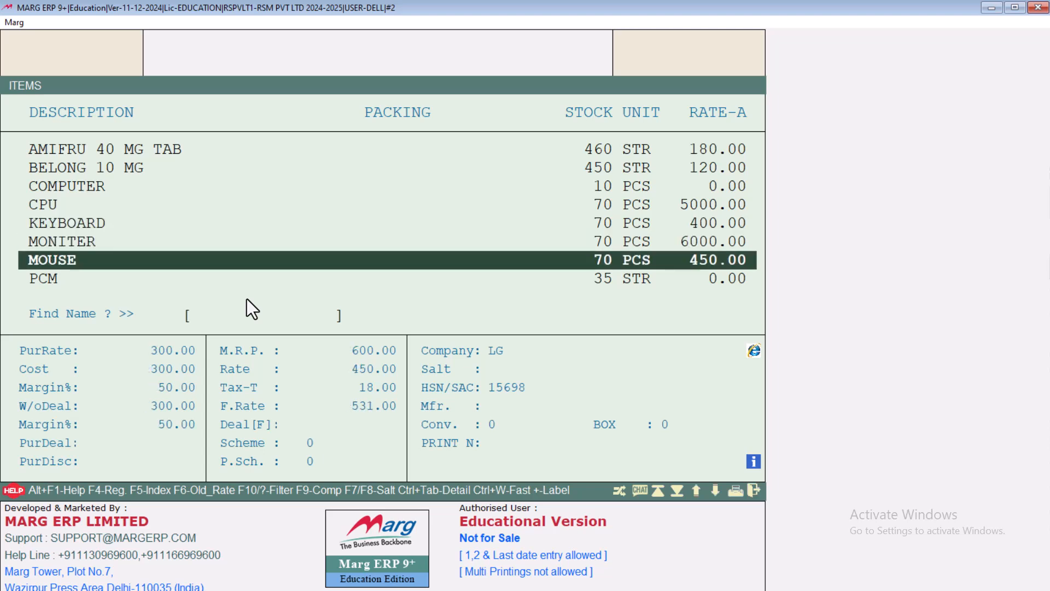
pyautogui.press('Escape')
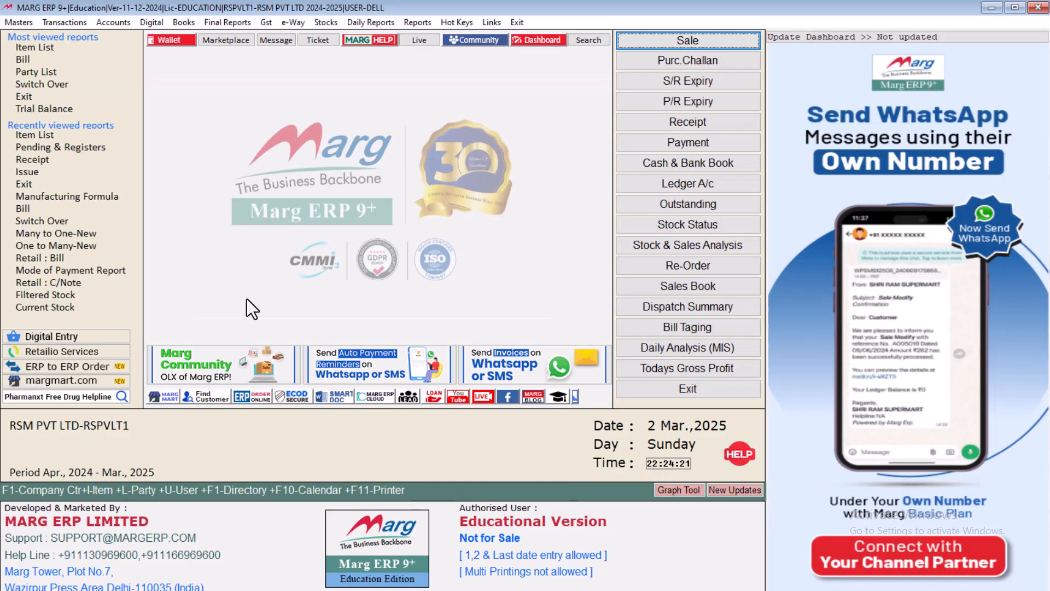
# Step: Search all control room settings for BOM
pyautogui.hotkey('ctrl', 'r')
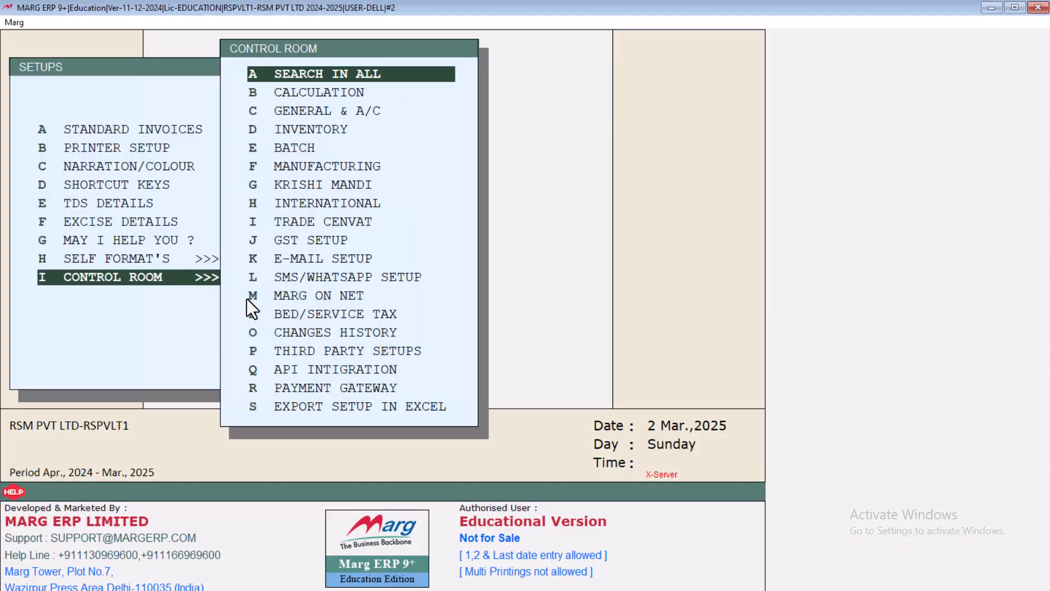
pyautogui.press('Return')
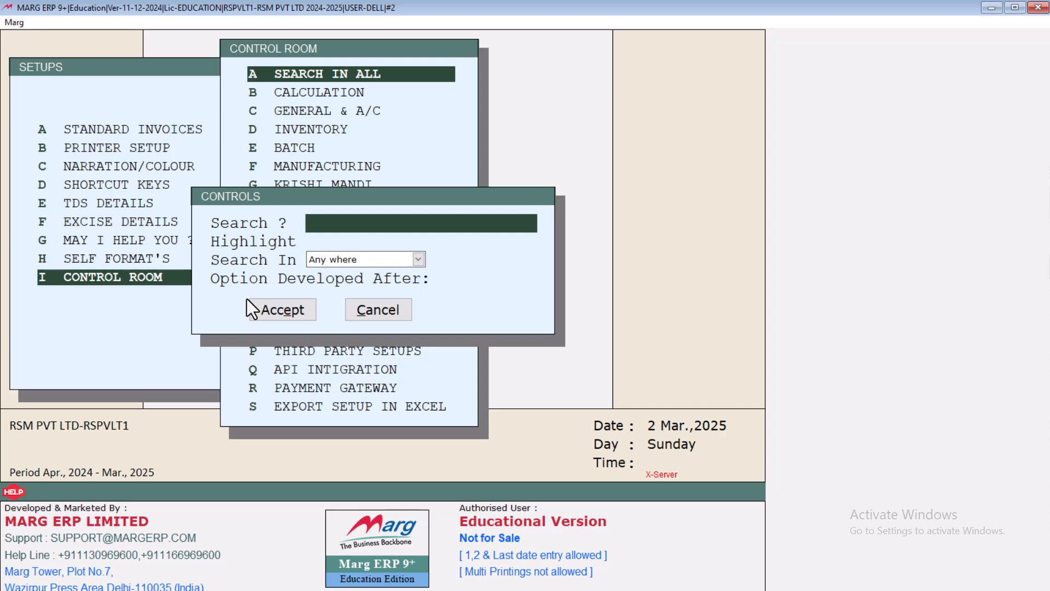
pyautogui.write('BOM')
pyautogui.press('Return')
pyautogui.press('Return')
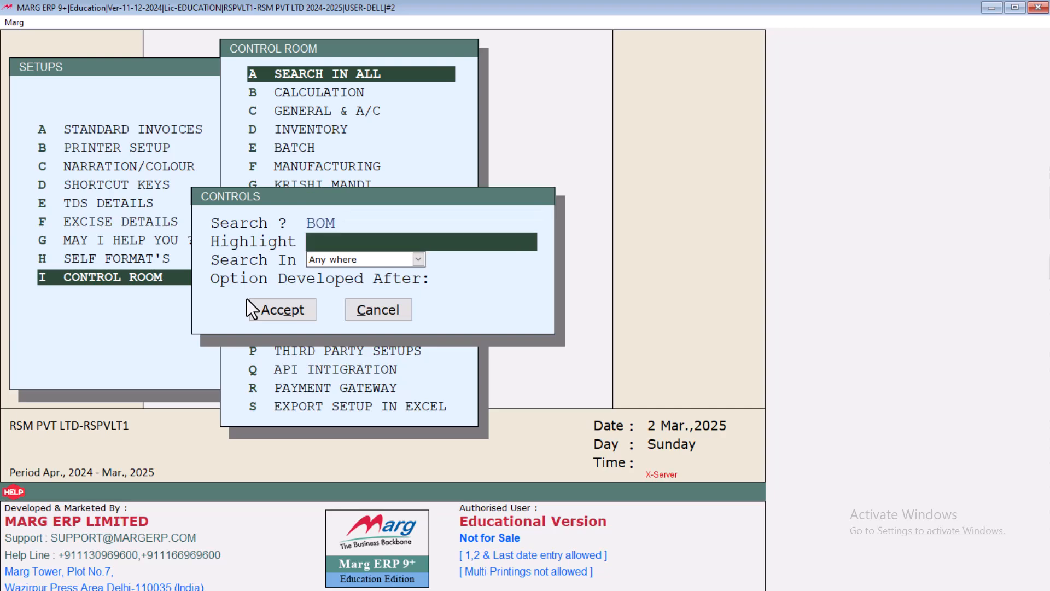
pyautogui.press('Return')
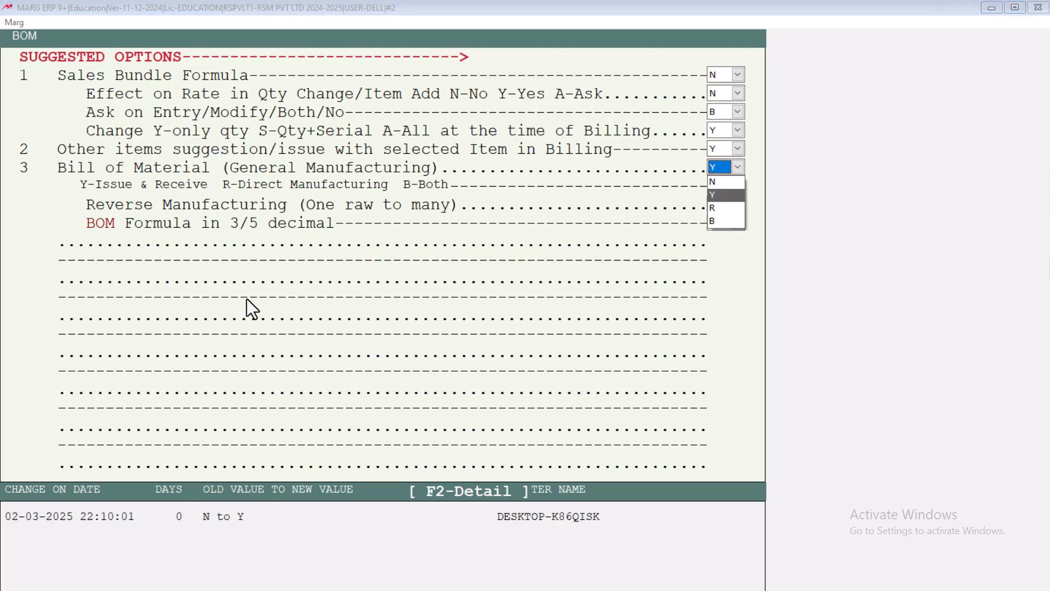
# Step: Set the Bill of Material (General Manufacturing) control to B for both issue & receive and direct manufacturing, and save the controls
pyautogui.press('Down')
pyautogui.press('Down')
pyautogui.press('Return')
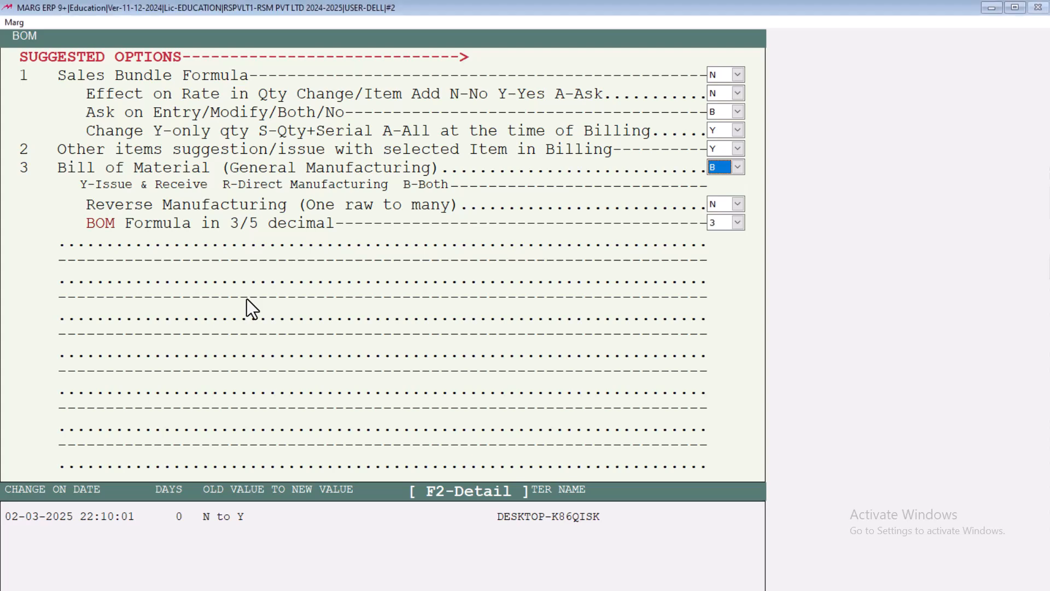
pyautogui.press('Return')
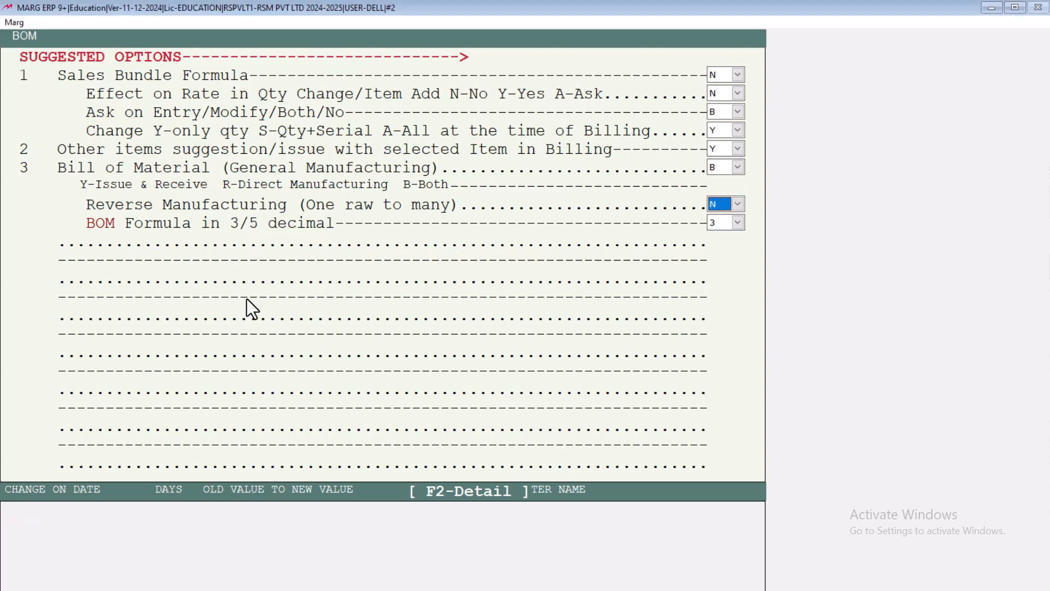
pyautogui.press('Escape')
pyautogui.press('Right')
pyautogui.press('Return')
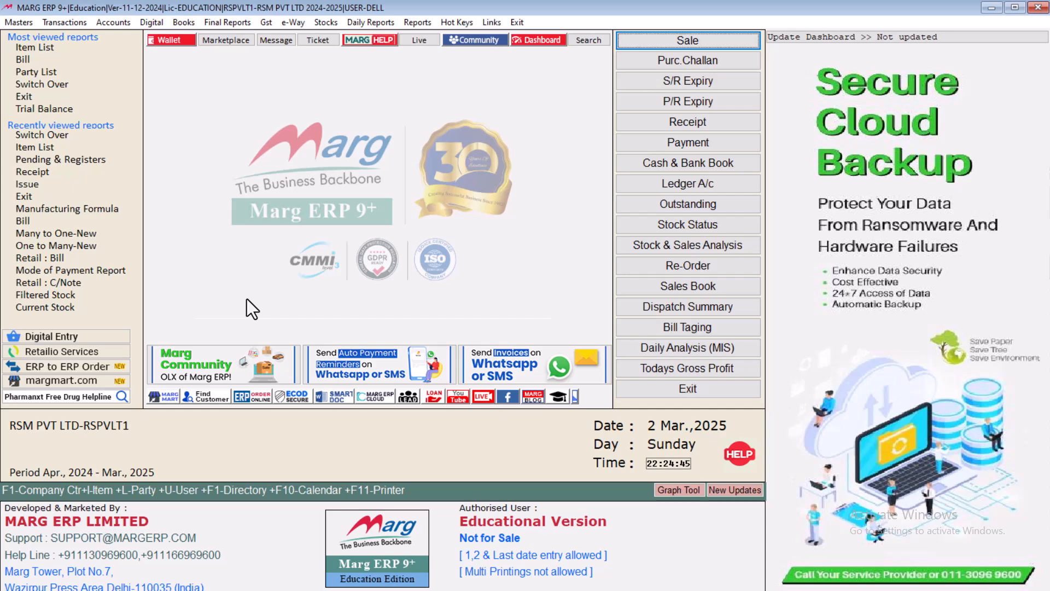
# Step: Open a new Bill of Material direct receipt entry
pyautogui.hotkey('alt', 't')
pyautogui.press('Down')
pyautogui.press('Down')
pyautogui.press('Down')
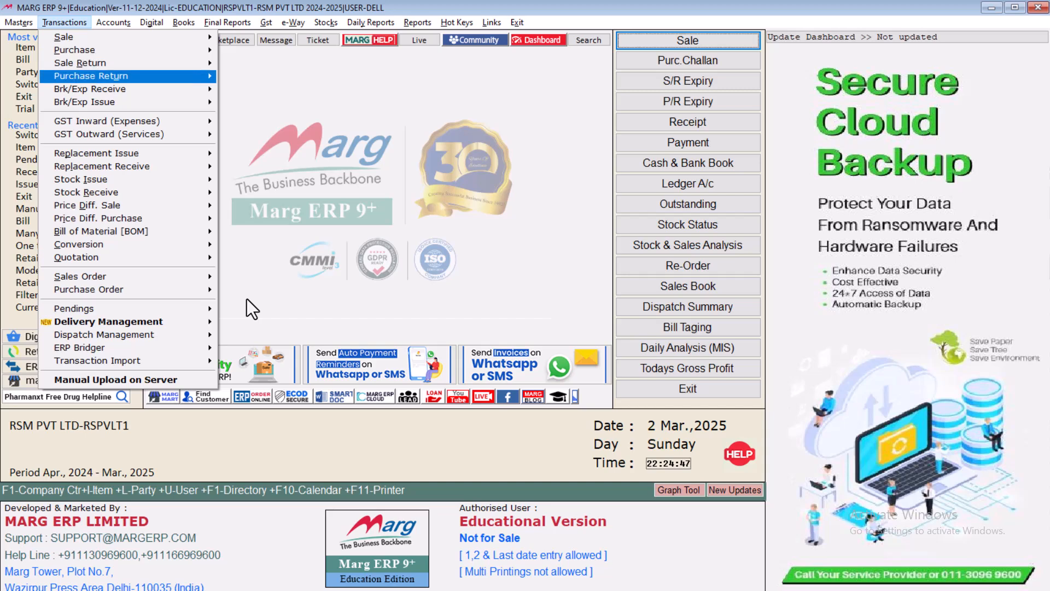
pyautogui.press('Down')
pyautogui.press('Down')
pyautogui.press('Down')
pyautogui.press('Down')
pyautogui.press('Down')
pyautogui.press('Down')
pyautogui.press('Down')
pyautogui.press('Down')
pyautogui.press('Down')
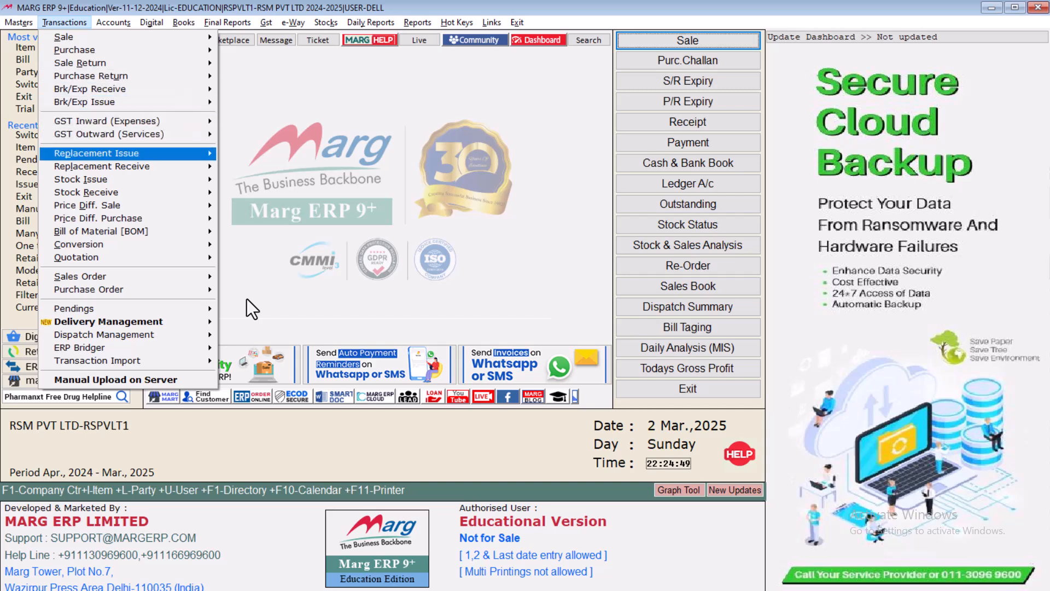
pyautogui.press('Down')
pyautogui.press('Down')
pyautogui.press('Right')
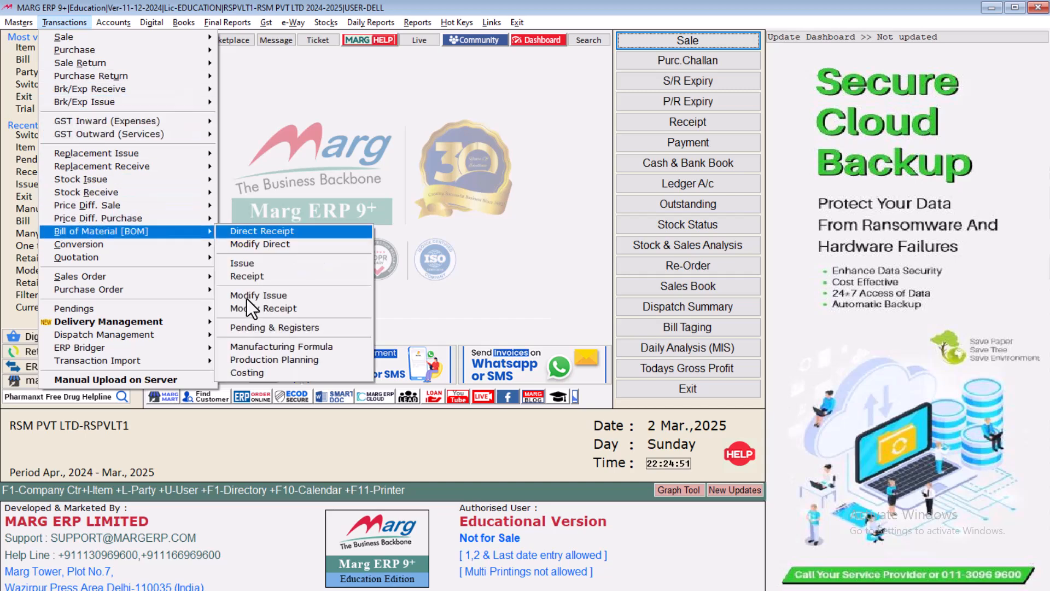
pyautogui.click(278, 230)
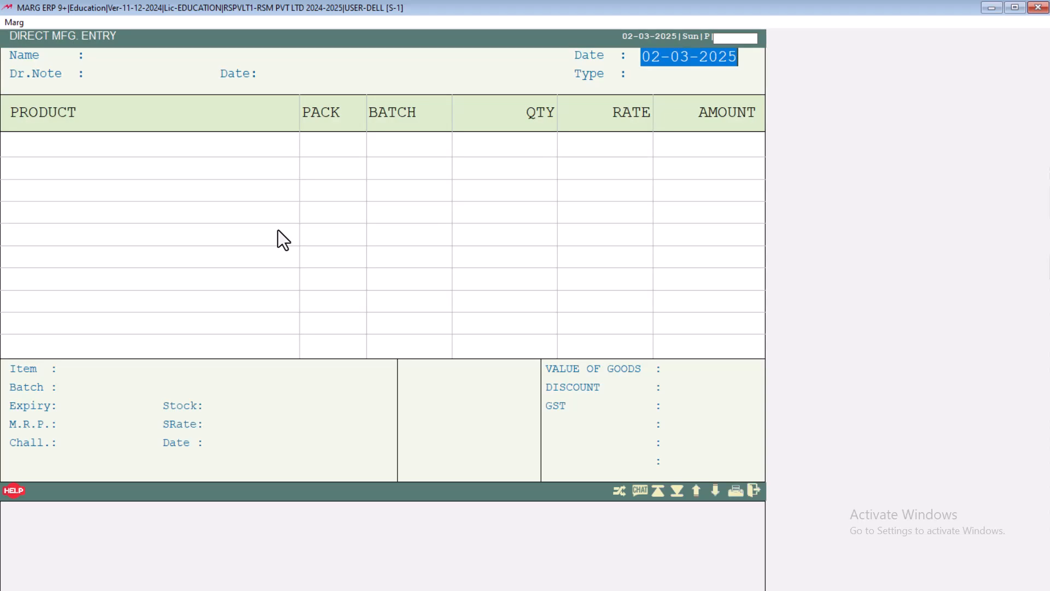
# Step: Fill the direct manufacturing entry header with date 02-03-2025, party PRODUCATION DEPARTMENT and type LOCAL
pyautogui.press('Return')
pyautogui.press('Return')
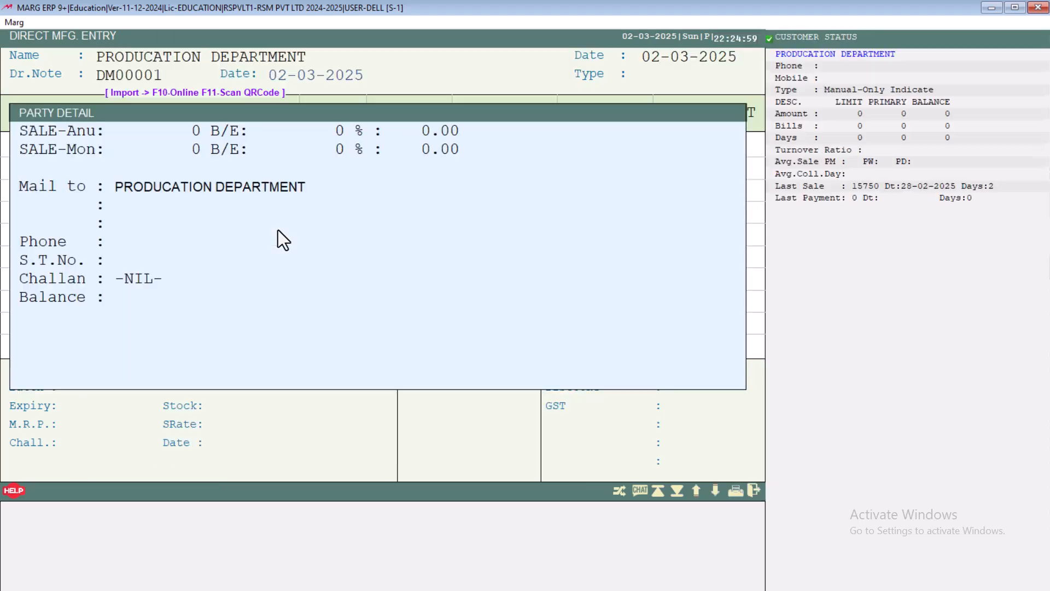
pyautogui.press('Return')
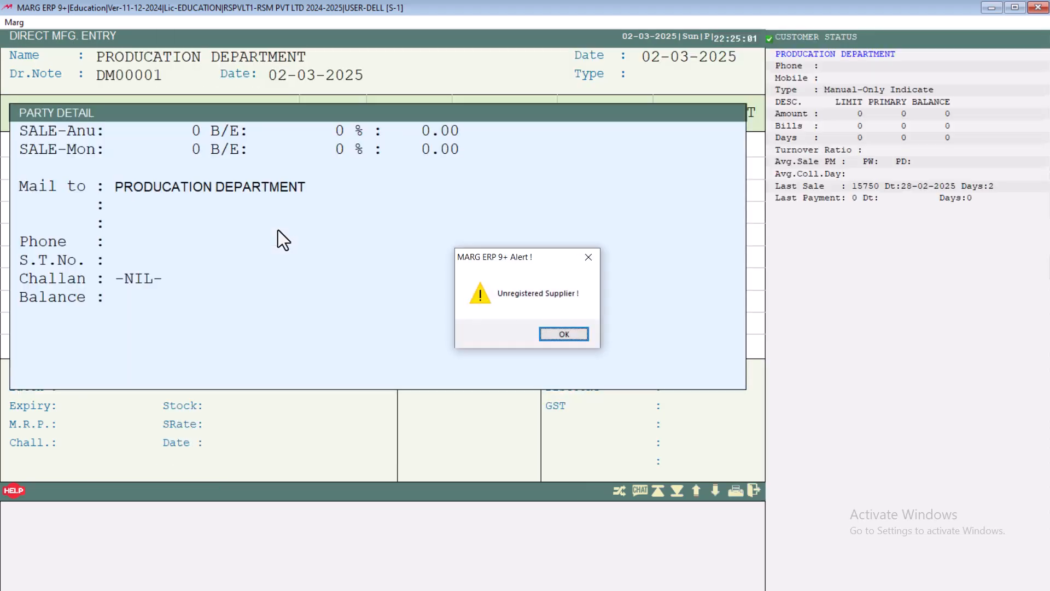
pyautogui.press('Return')
pyautogui.press('Return')
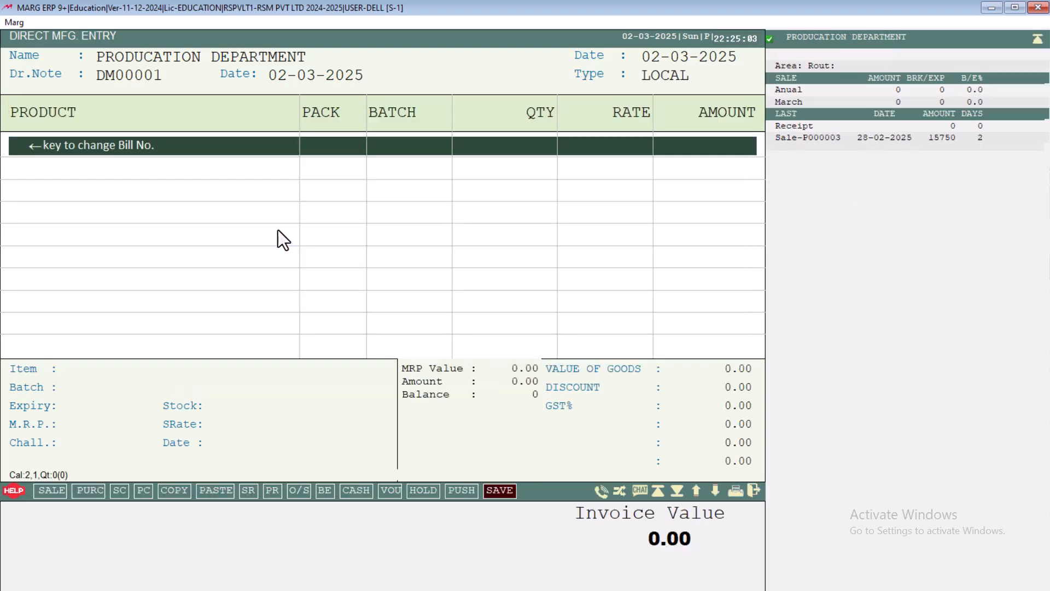
# Step: Add the item COMPUTER to the first line of the direct manufacturing entry
pyautogui.press('Return')
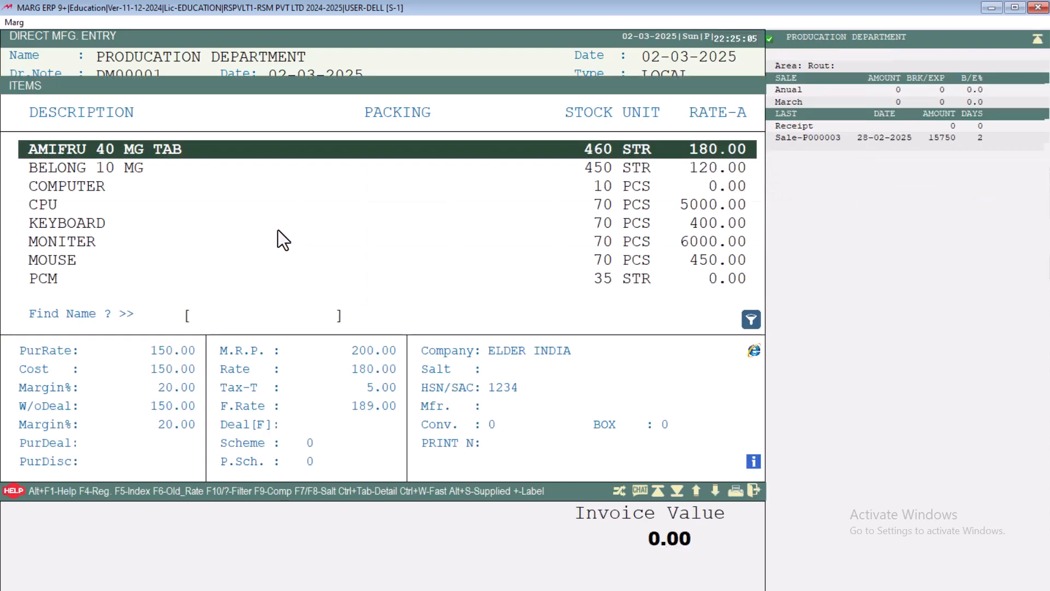
pyautogui.press('Down')
pyautogui.press('Down')
pyautogui.press('Down')
pyautogui.press('Up')
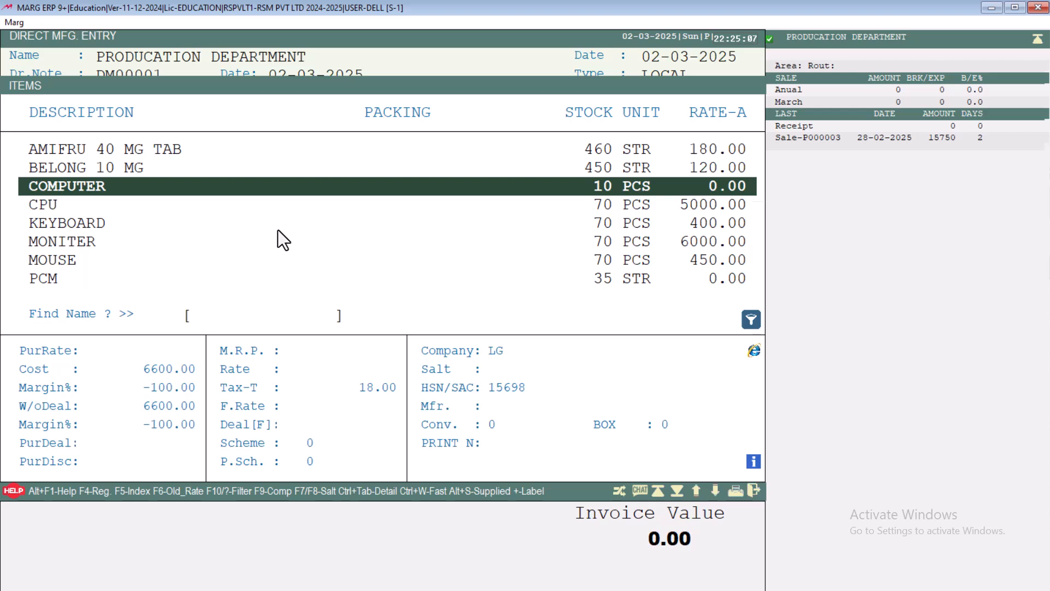
pyautogui.press('Return')
pyautogui.press('Return')
pyautogui.press('Return')
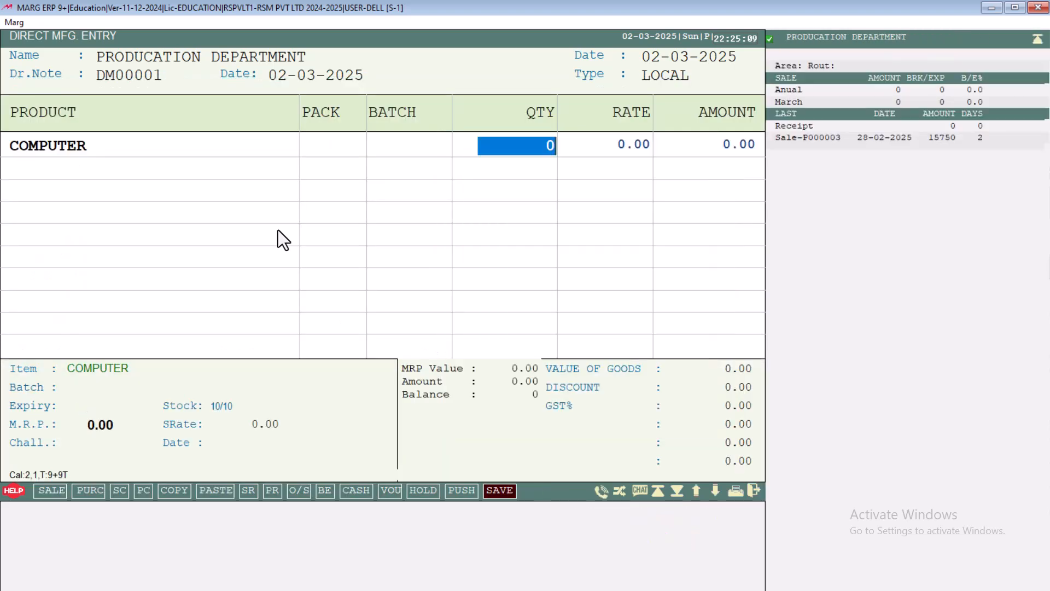
# Step: Enter a quantity of 10 for COMPUTER at zero rate and accept its batch details
pyautogui.write('10')
pyautogui.press('Return')
pyautogui.press('Return')
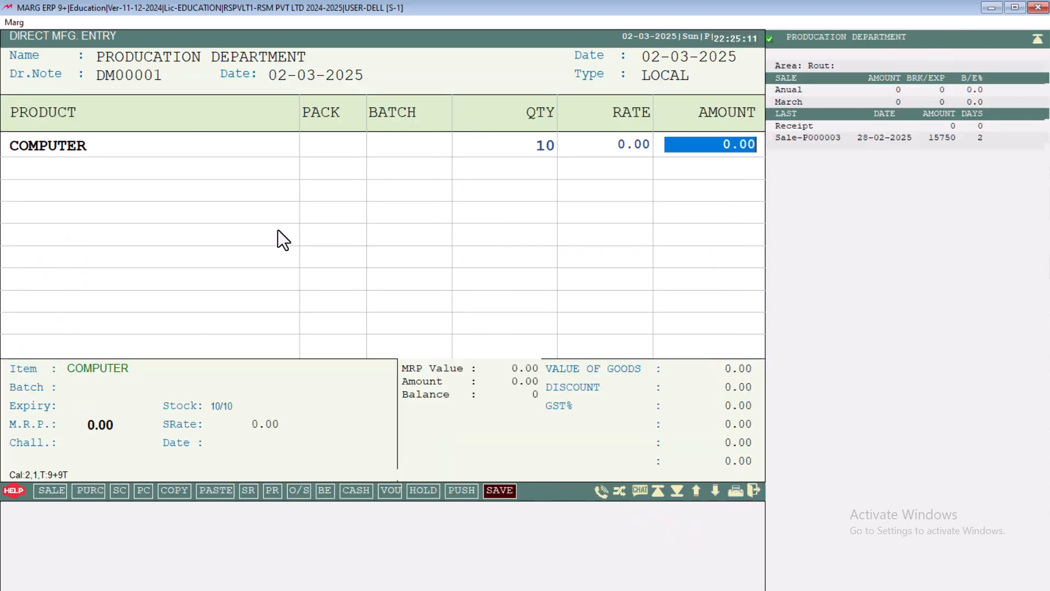
pyautogui.press('Return')
pyautogui.press('Return')
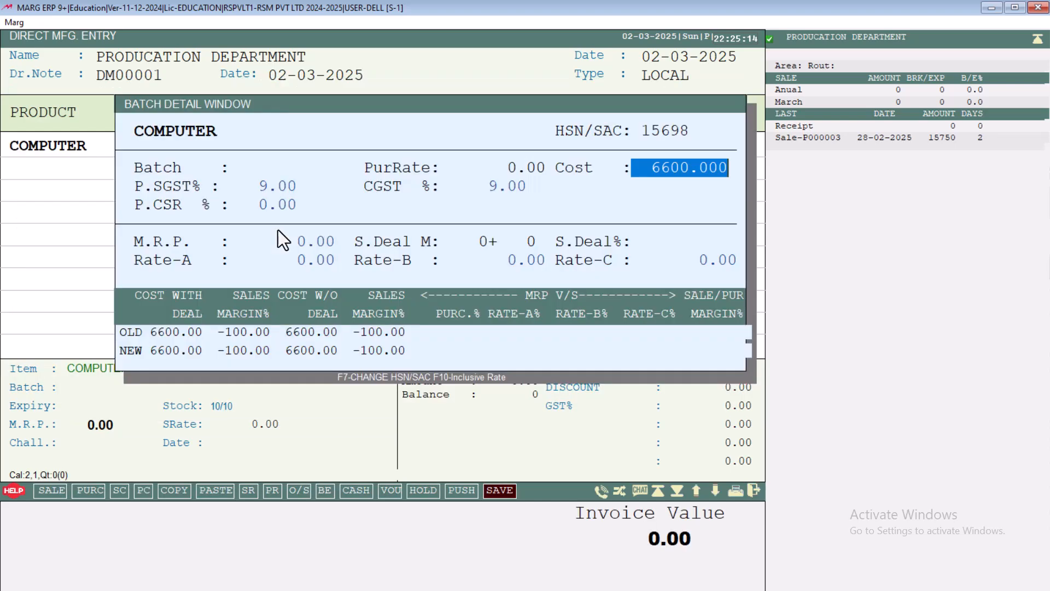
pyautogui.press('Return')
pyautogui.press('Escape')
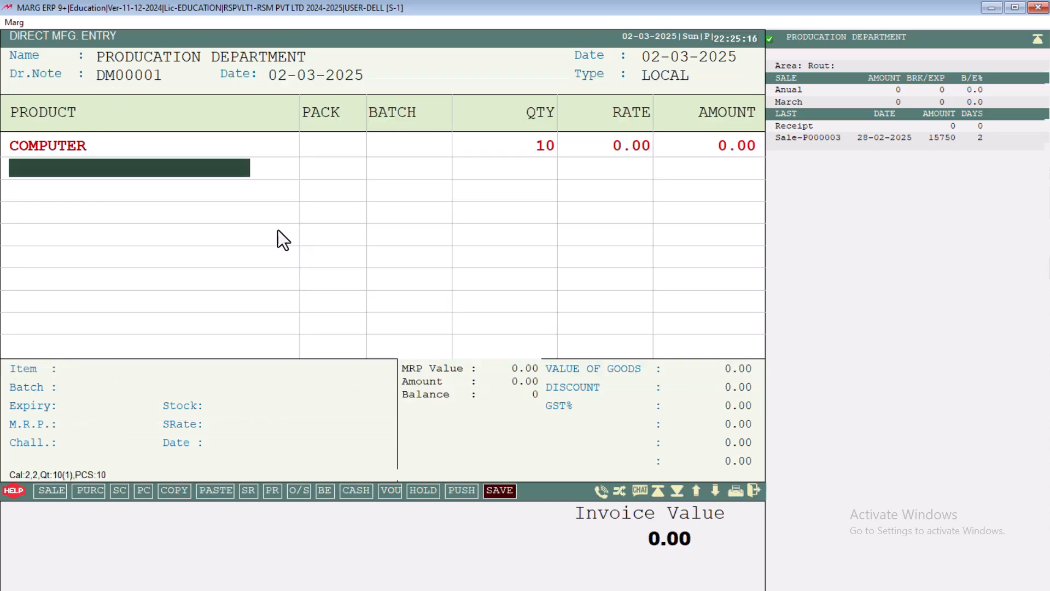
# Step: Save the direct manufacturing entry and leave direct receipt entry
pyautogui.press('Escape')
pyautogui.press('Escape')
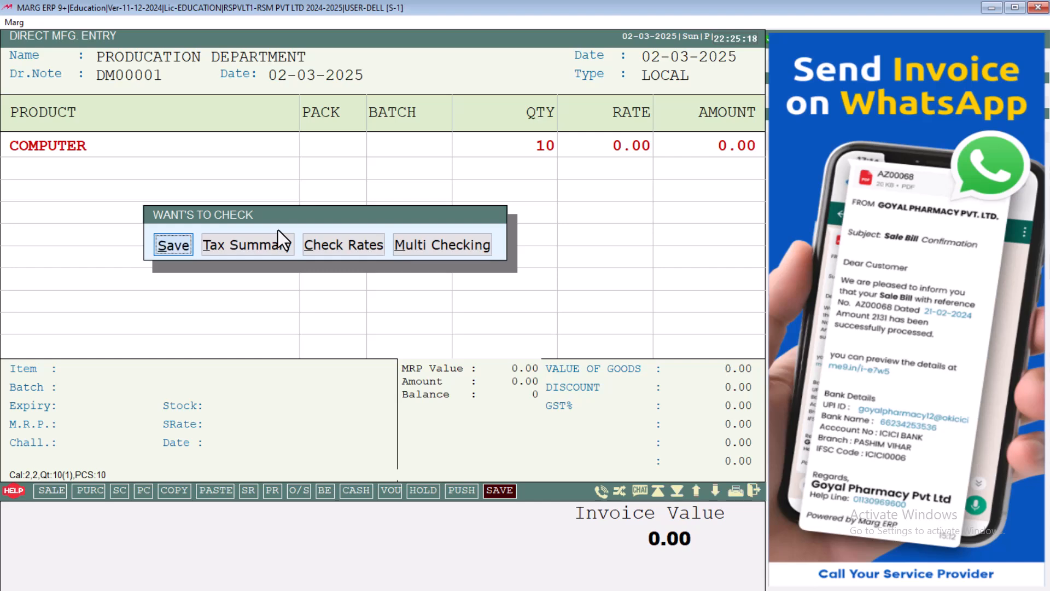
pyautogui.press('Return')
pyautogui.press('Return')
pyautogui.press('Return')
pyautogui.press('Return')
pyautogui.press('Escape')
pyautogui.press('Escape')
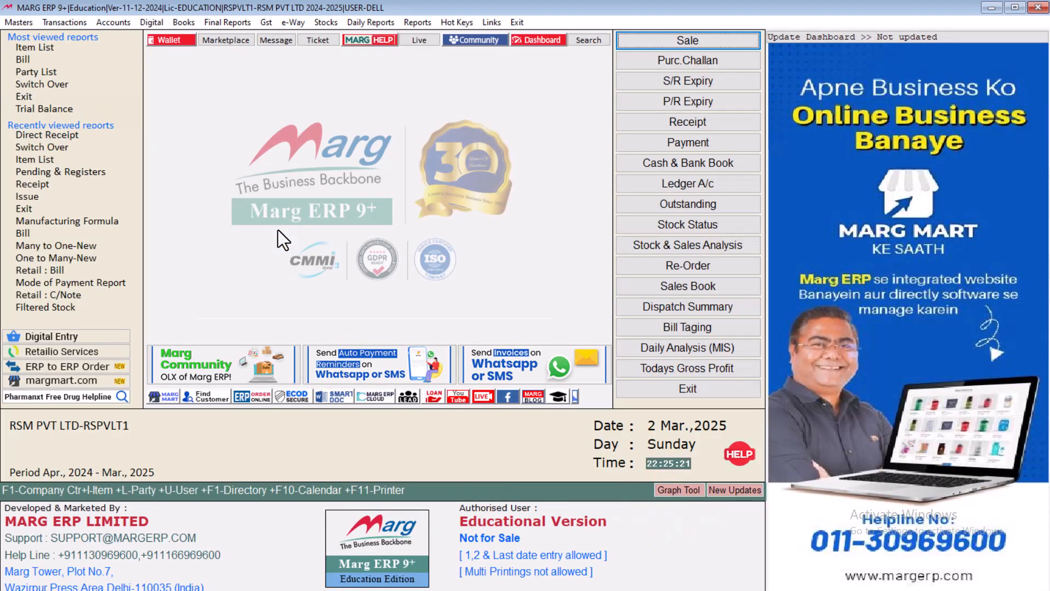
# Step: Check the stock of COMPUTER and its four components in the item list after the direct receipt, and switch to the BOM session slide
pyautogui.hotkey('ctrl', 's')
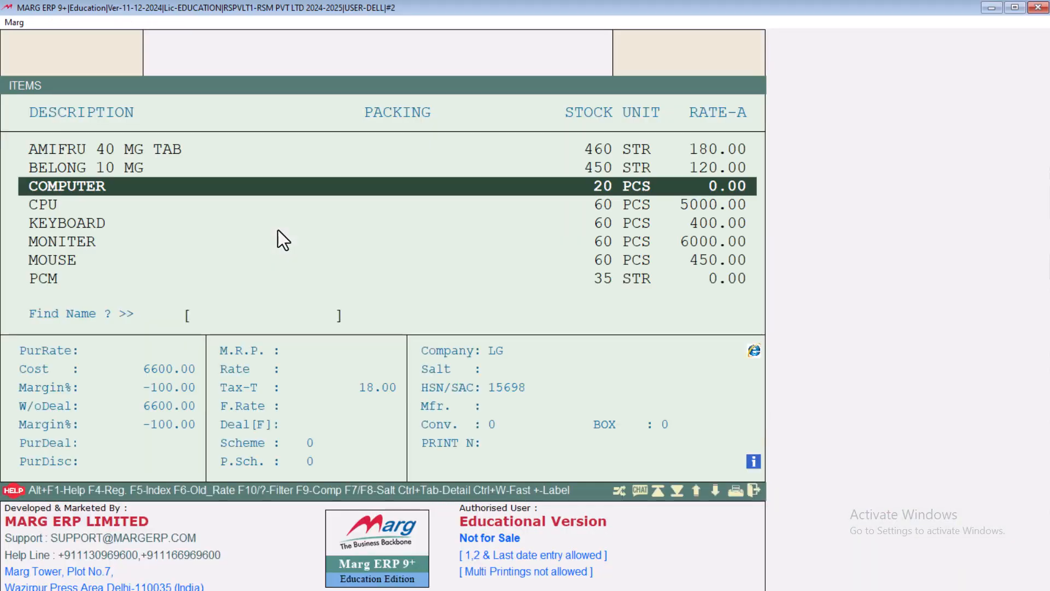
pyautogui.press('Down')
pyautogui.press('Down')
pyautogui.press('Down')
pyautogui.press('Down')
pyautogui.press('Down')
pyautogui.press('Up')
pyautogui.press('Up')
pyautogui.press('Up')
pyautogui.press('Up')
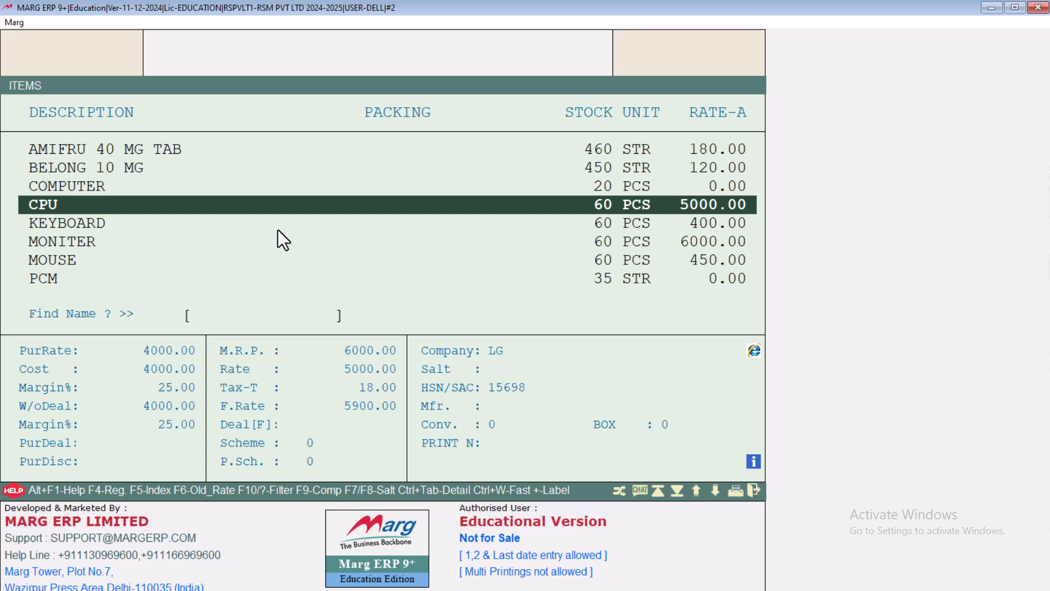
pyautogui.click(236, 188)
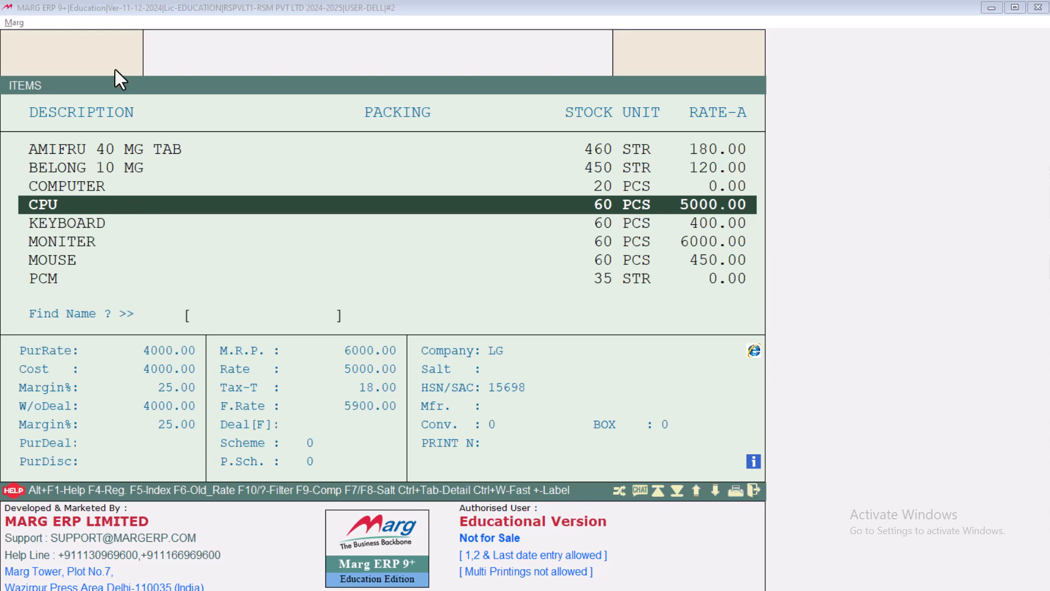
pyautogui.hotkey('alt', 'Tab')
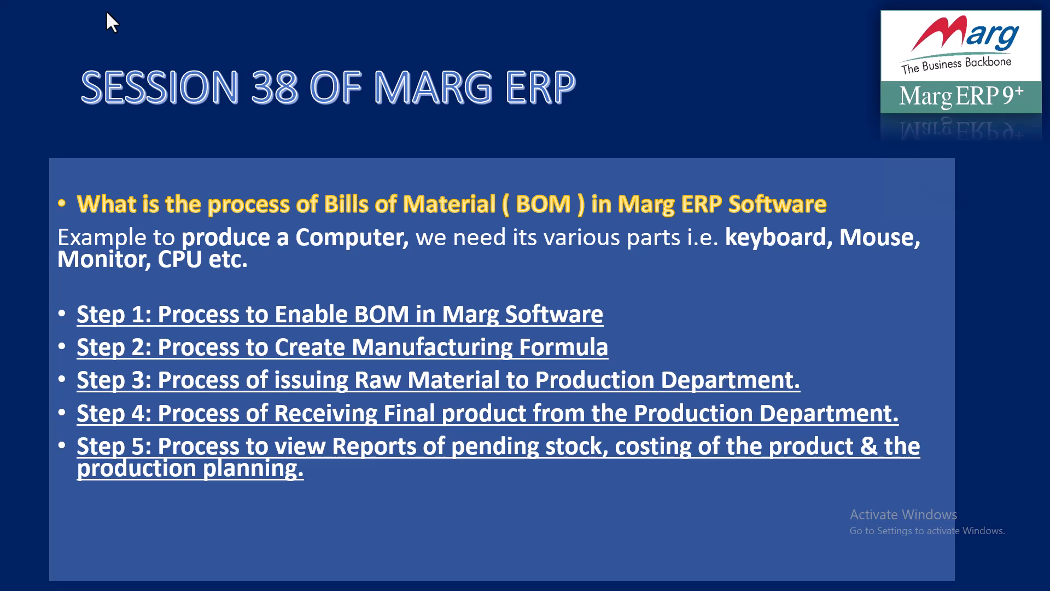